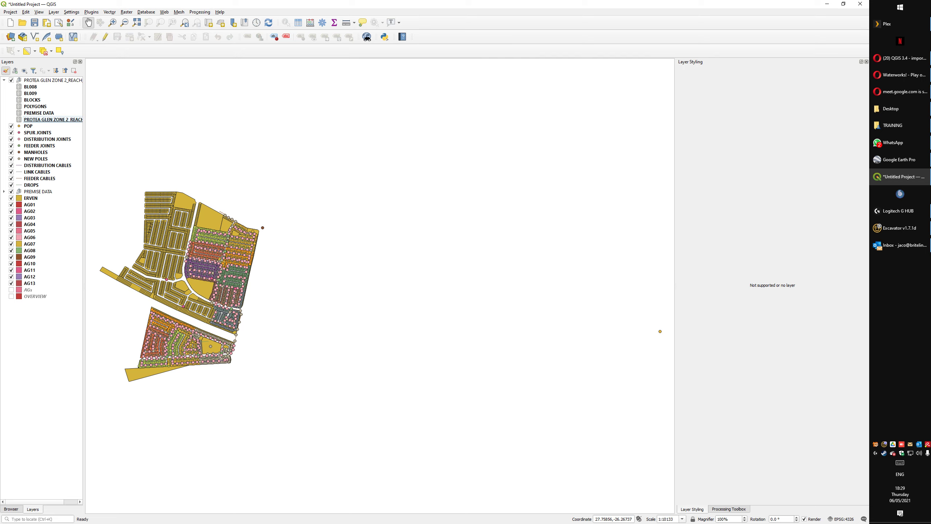
- Remove the six table layers from BL008 through PROTEA GLEN ZONE 2_REACH, and remove their parent group, keeping the other layers
left_click(53, 119)
left_click(31, 86, "shift")
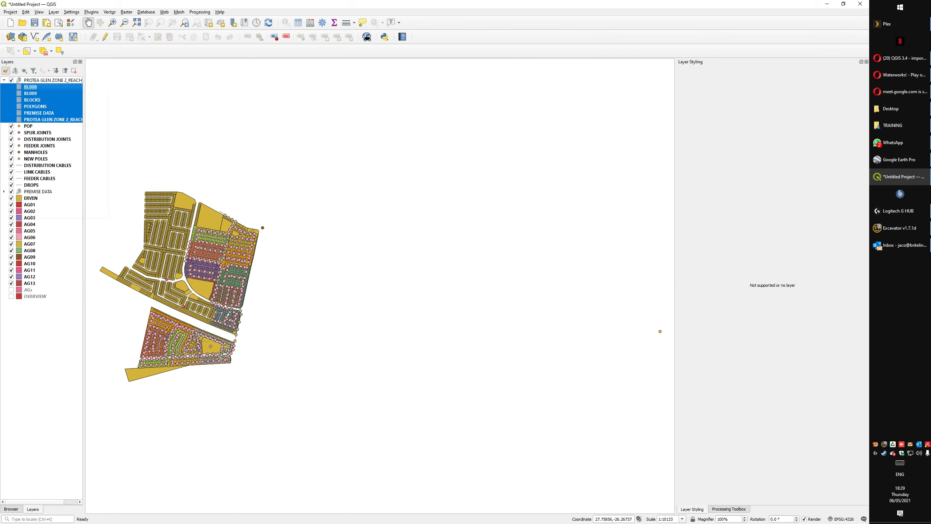
right_click(34, 87)
left_click(55, 128)
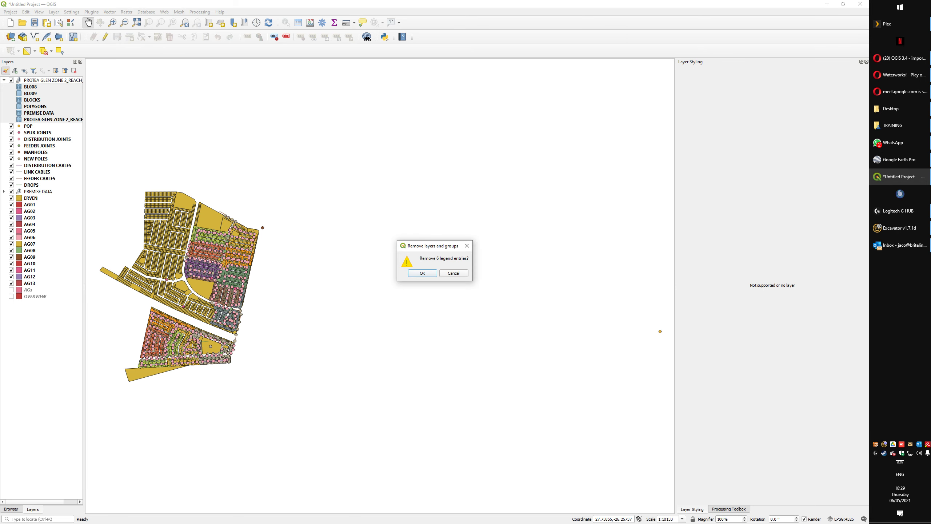
key("Return")
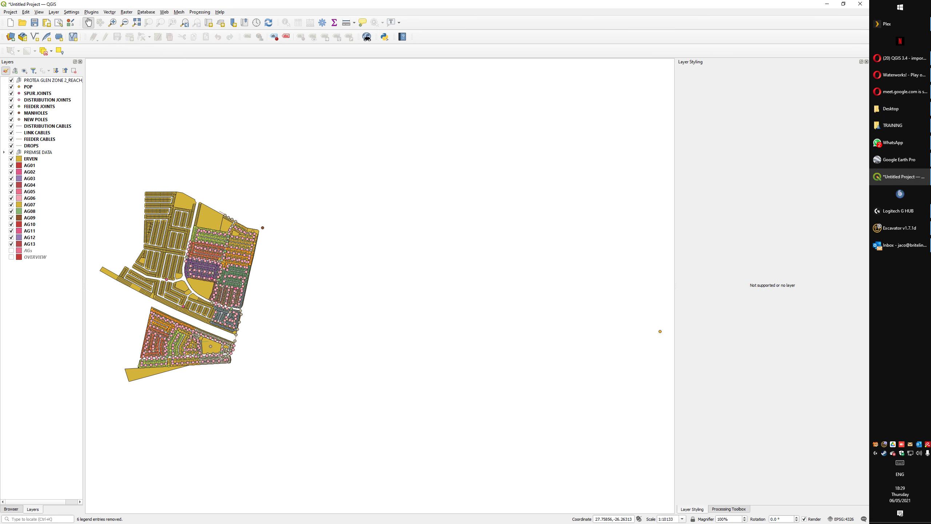
right_click(39, 80)
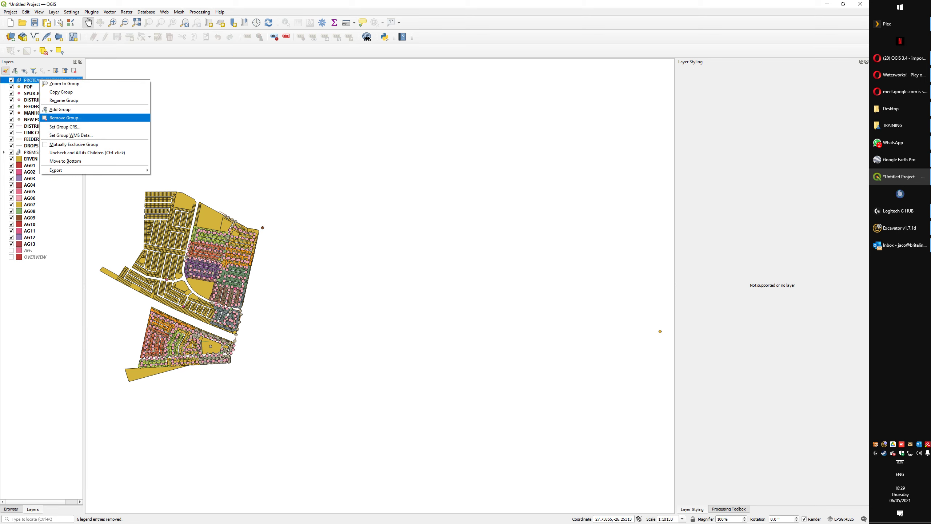
left_click(58, 118)
- Select the ERVEN layer for styling and look through its available fill symbol presets
left_click_drag(220, 257, 408, 396)
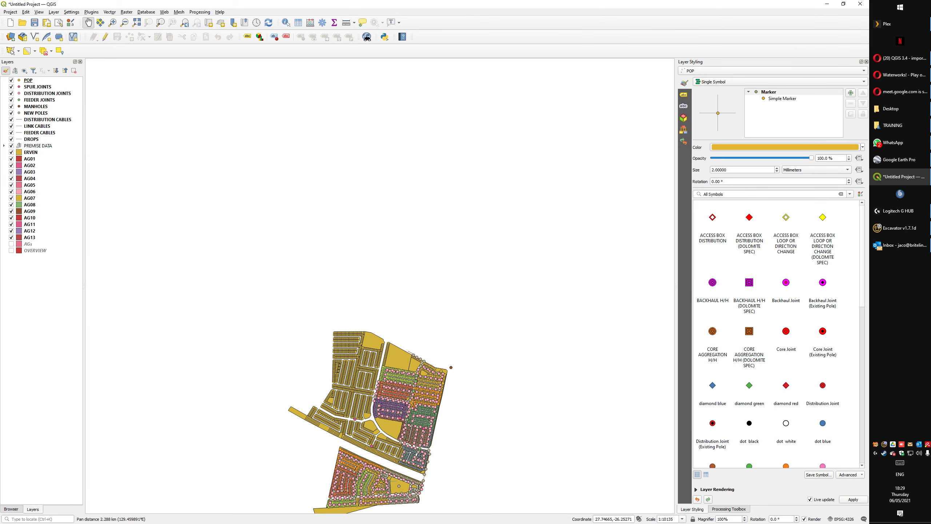
left_click_drag(342, 430, 298, 290)
scroll(343, 285, "up", 1)
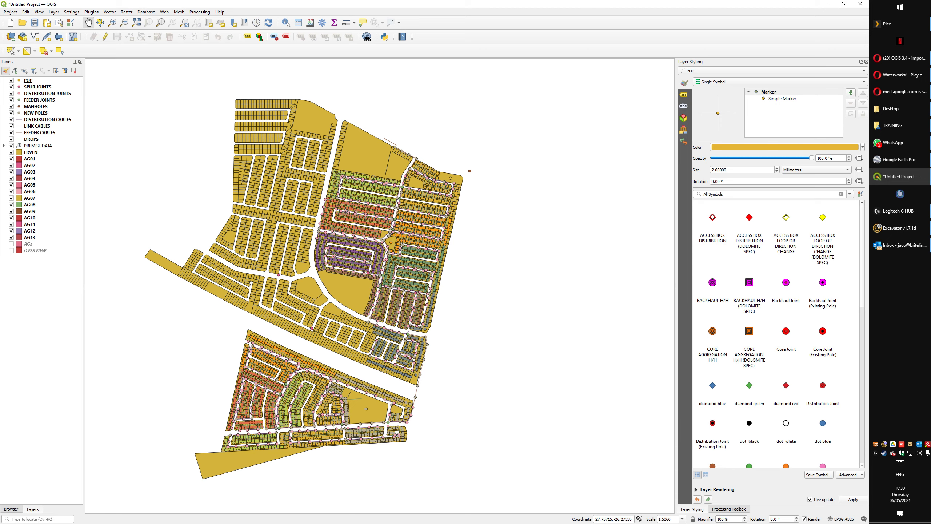
left_click(31, 151)
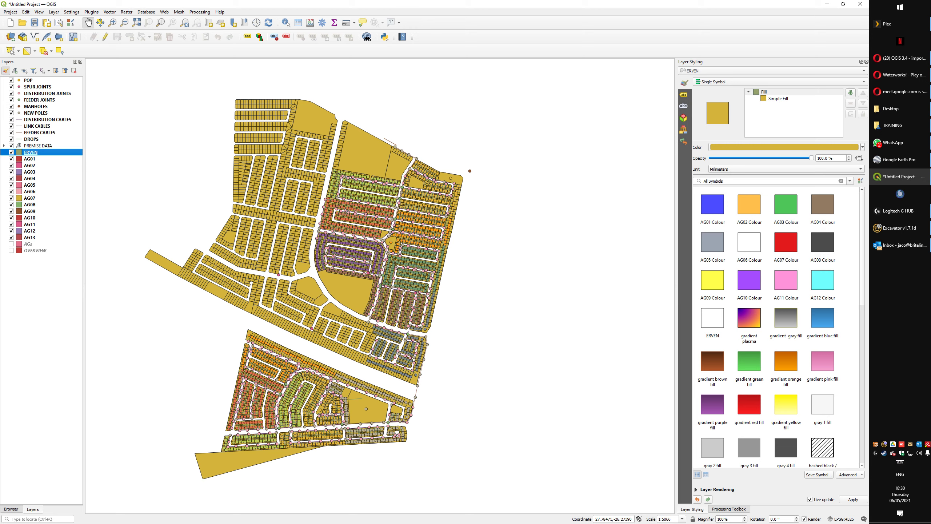
scroll(777, 327, "down", 10)
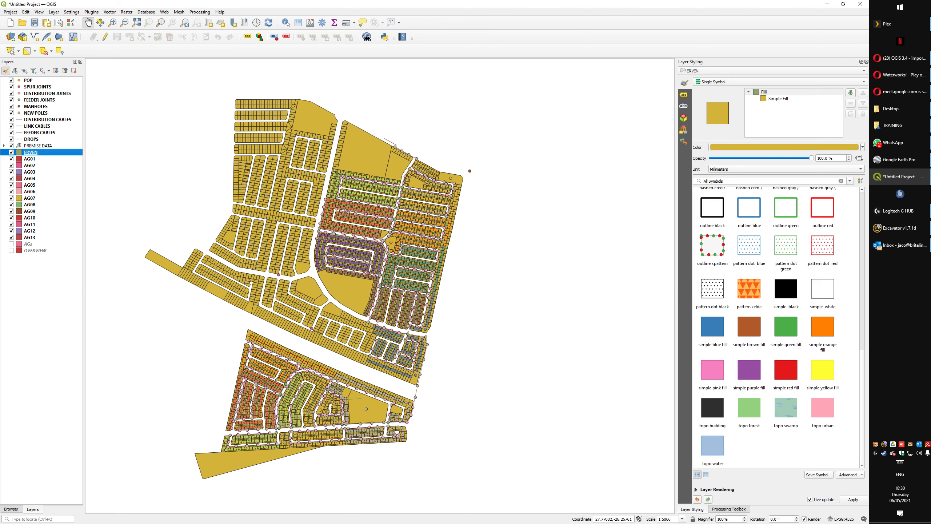
right_click(714, 50)
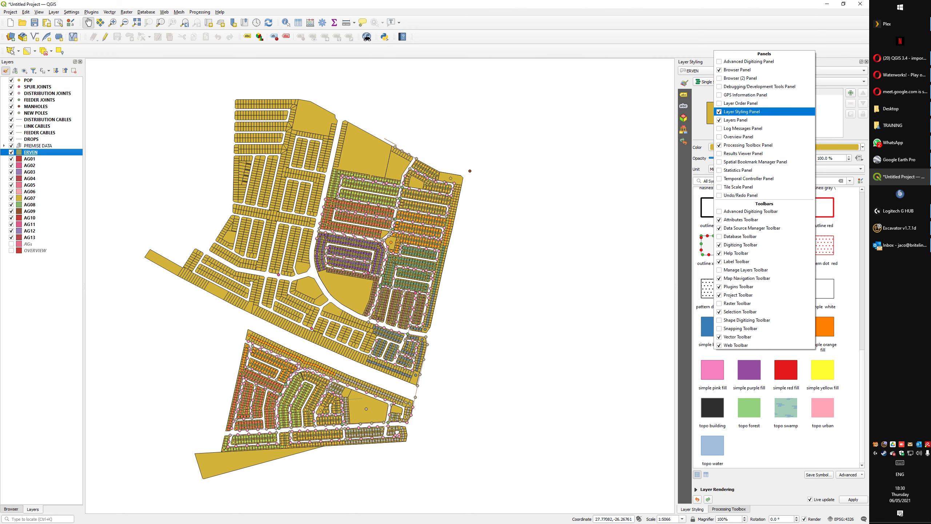
key("Escape")
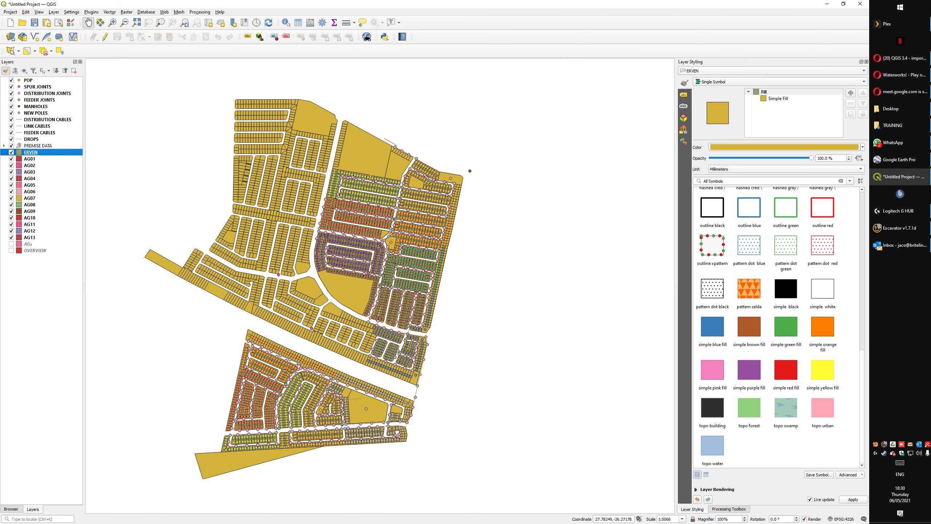
key("F7")
key("F7")
- Apply the saved ERVEN symbol preset to the ERVEN layer
scroll(778, 326, "up", 3)
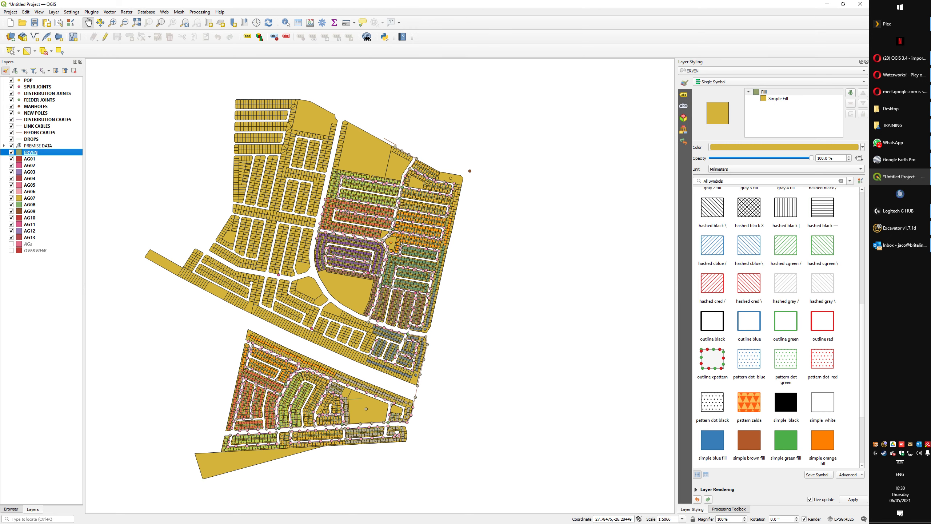
scroll(778, 326, "up", 7)
left_click(712, 317)
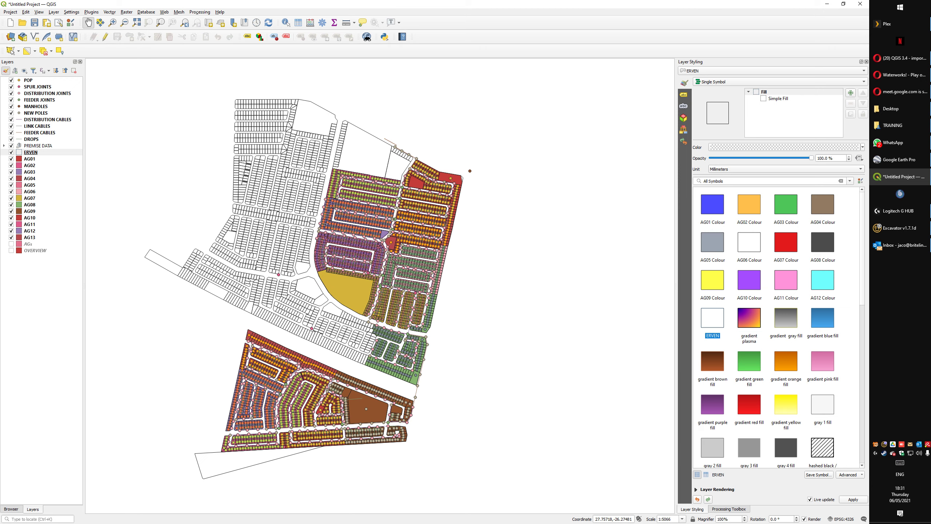
- Style the AG01, AG02 and AG03 polygon layers with the AG01 Colour, AG02 Colour and AG03 Colour presets respectively
left_click(29, 159)
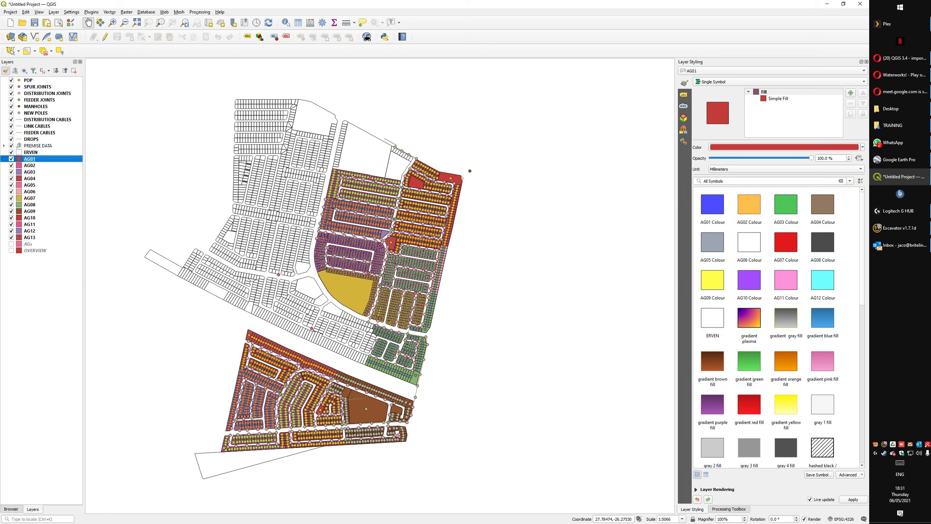
left_click(712, 204)
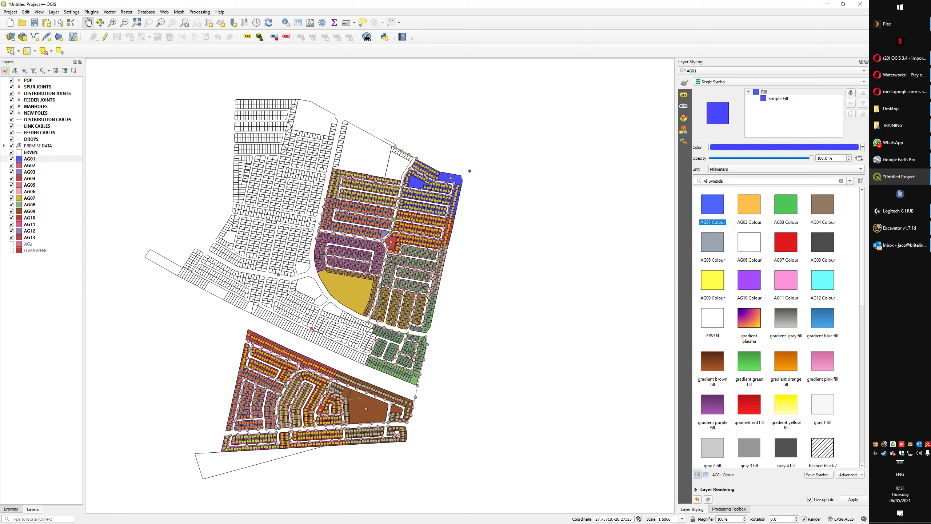
left_click(29, 165)
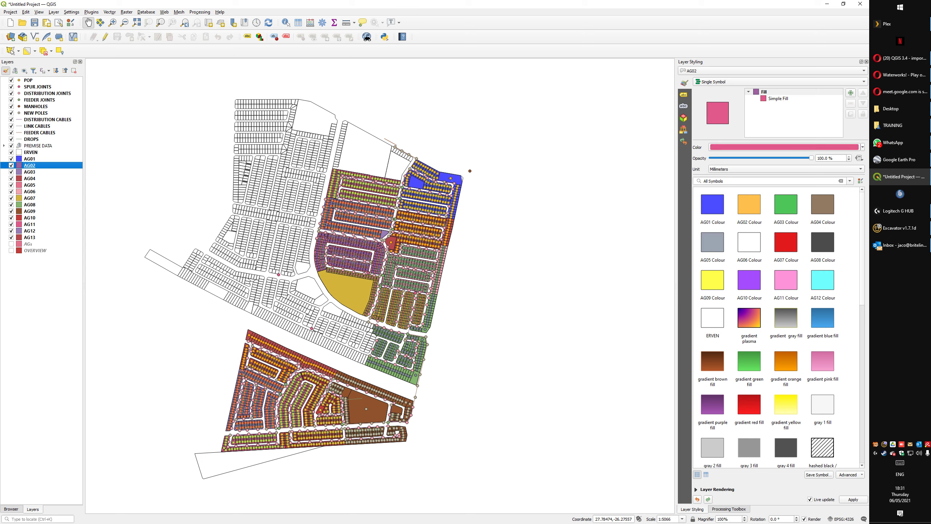
left_click(749, 205)
left_click(29, 171)
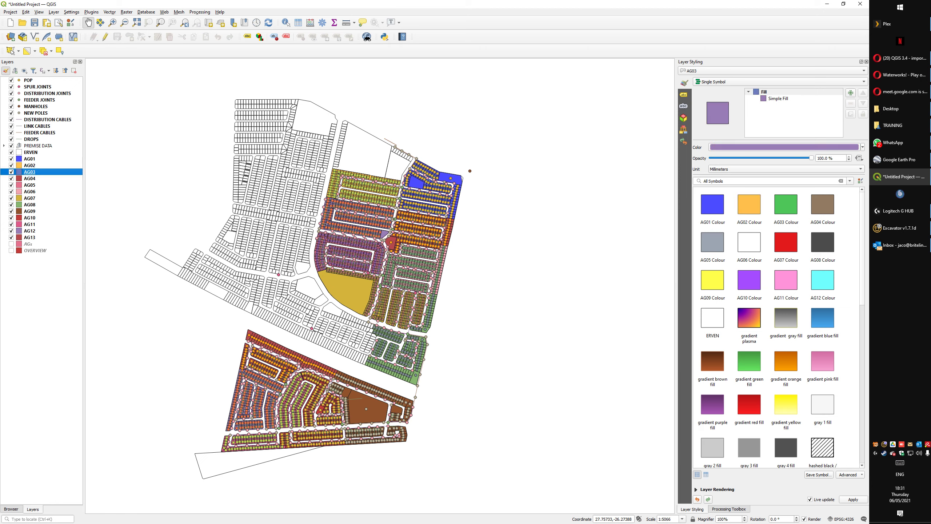
left_click(785, 204)
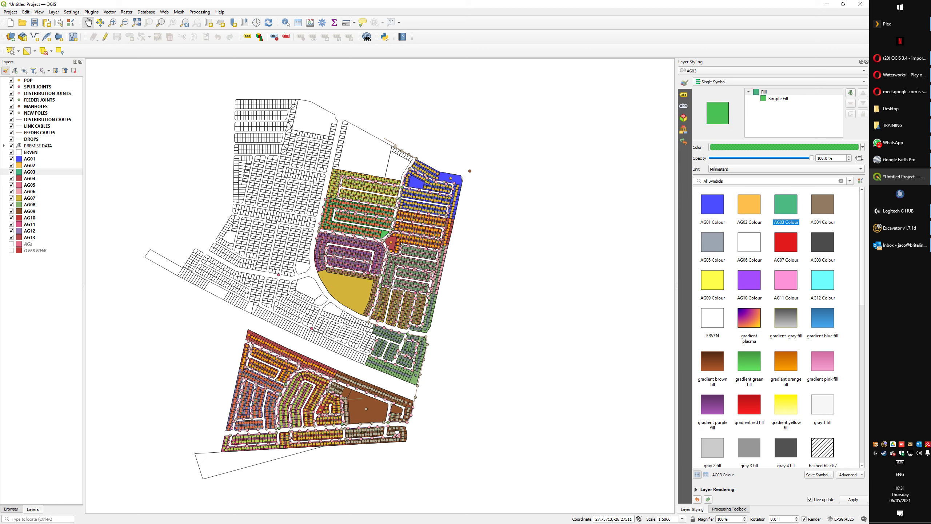
- Style the AG04, AG05 and AG06 polygon layers with the AG04 Colour, AG05 Colour and AG06 Colour presets respectively
left_click(30, 179)
left_click(823, 205)
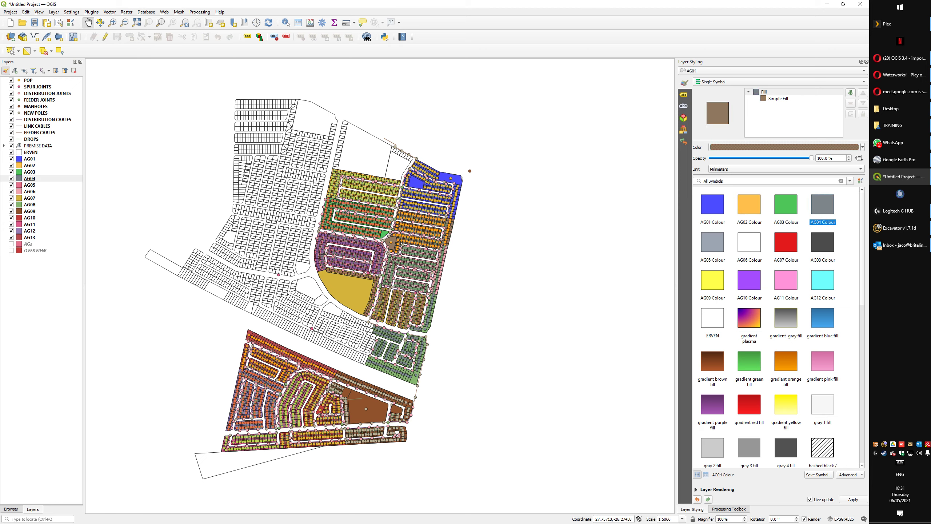
left_click(29, 185)
left_click(713, 243)
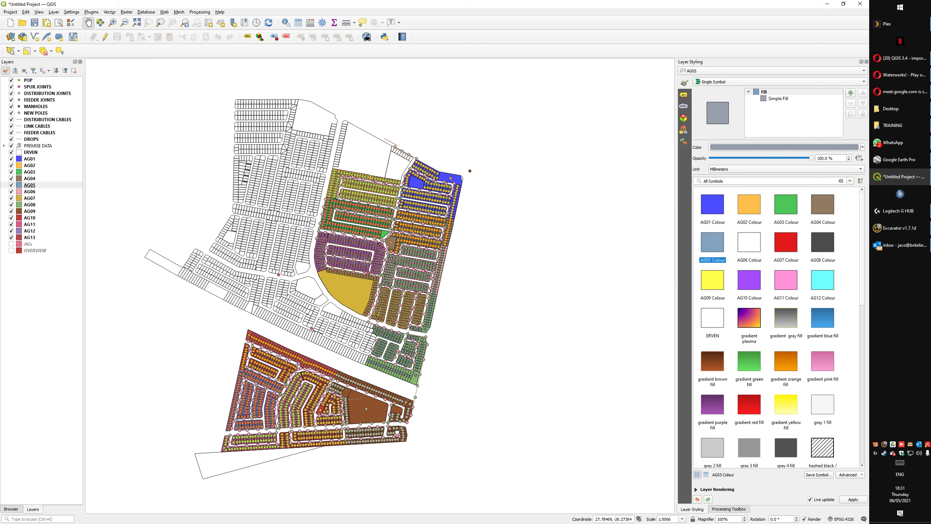
left_click(30, 191)
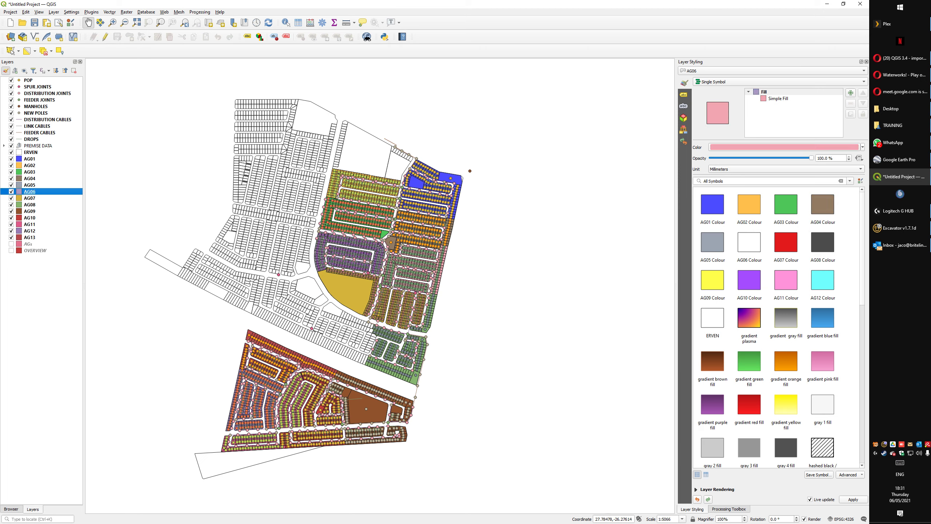
left_click(749, 243)
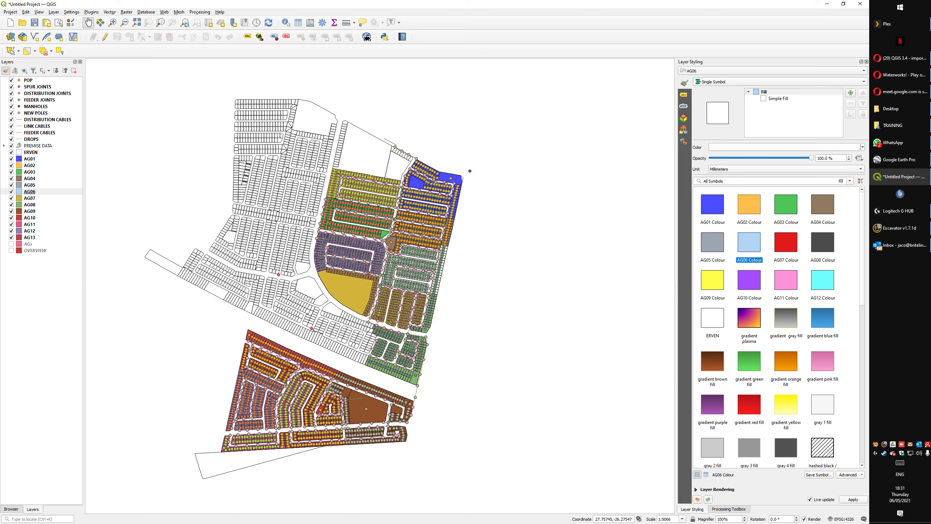
- Expand the PREMISE DATA group and set the AG01 (#2) point layer to No Symbols
left_click(38, 145)
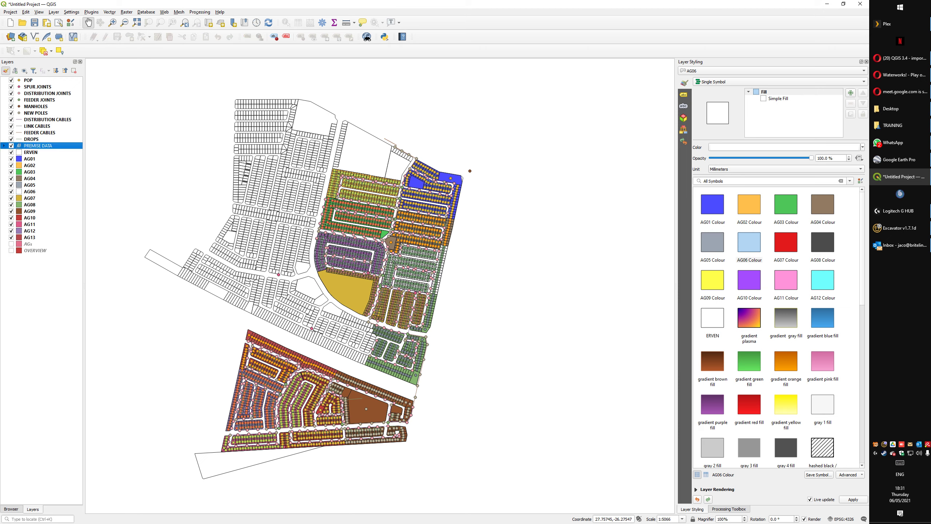
left_click(4, 146)
left_click(41, 152)
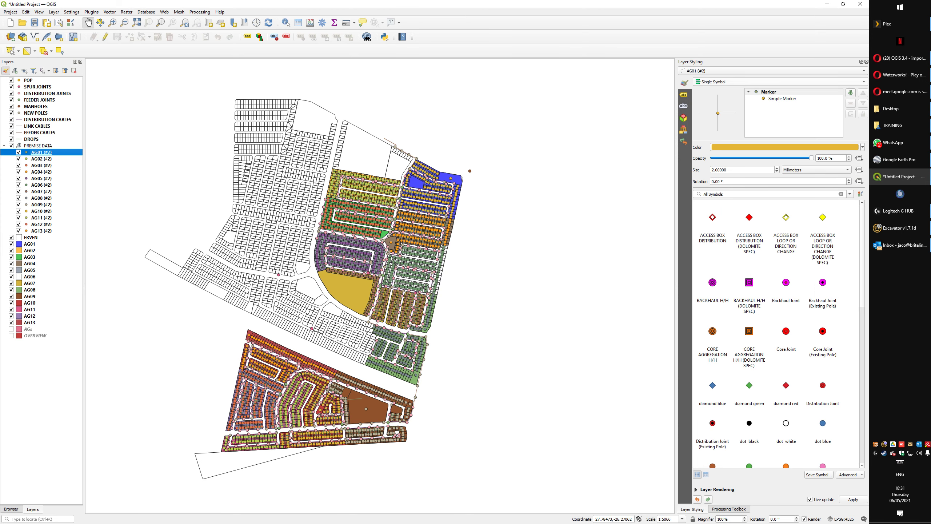
left_click(781, 82)
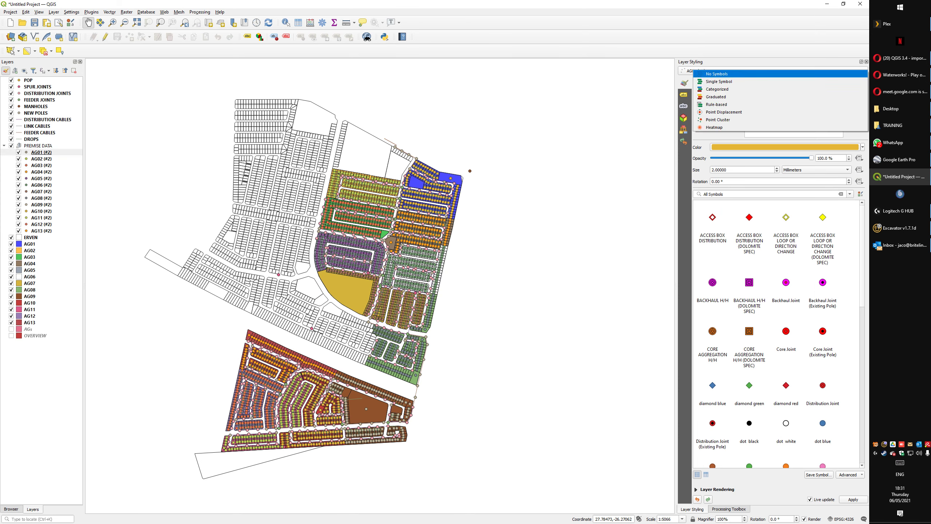
left_click(716, 74)
- Turn on Single Labels for the AG01 (#2) layer and apply the Premise Data label preset
left_click(684, 94)
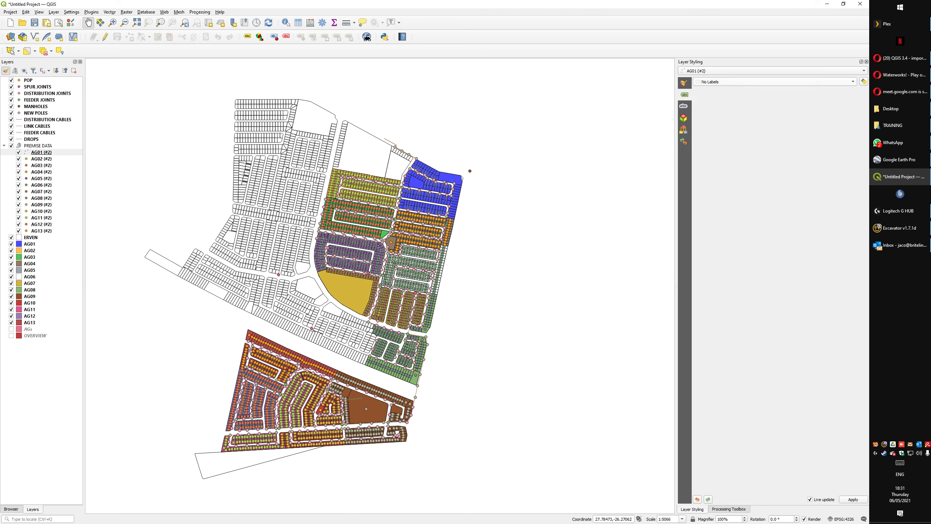
left_click(774, 82)
left_click(718, 89)
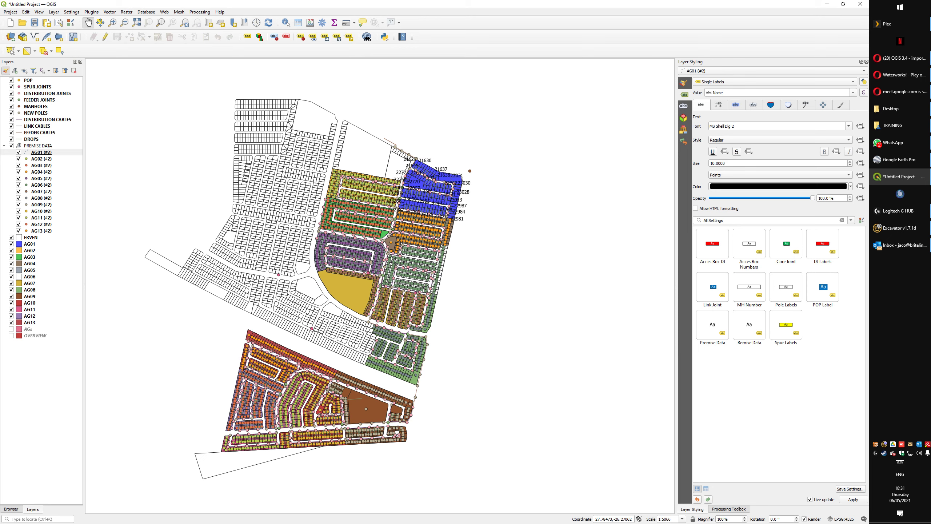
left_click(712, 325)
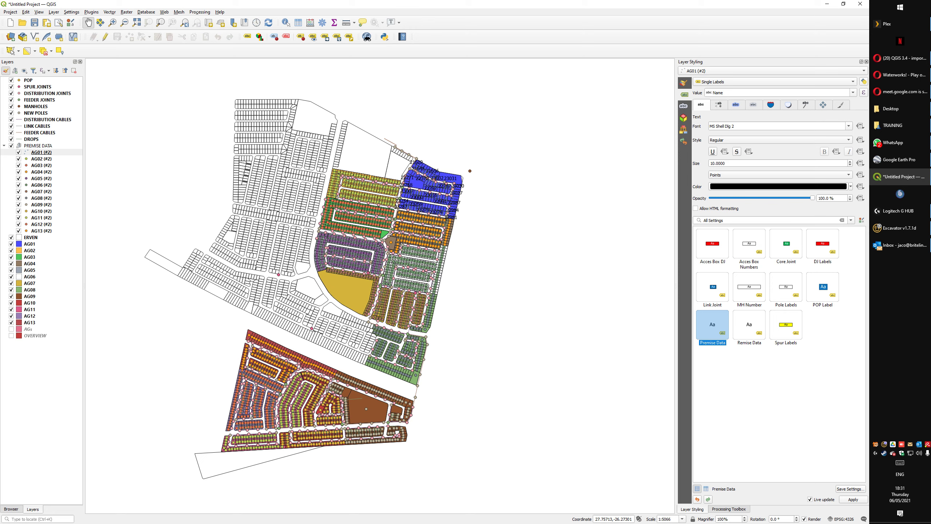
- Copy all style categories from AG01 (#2) and paste the style onto layers AG01 (#2) through AG13 (#2) in the PREMISE DATA group
right_click(35, 152)
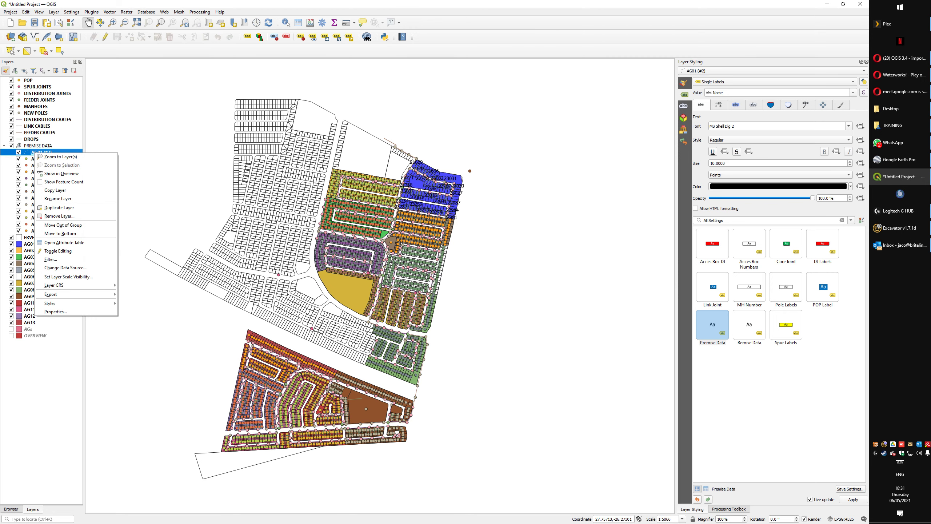
mouse_move(76, 303)
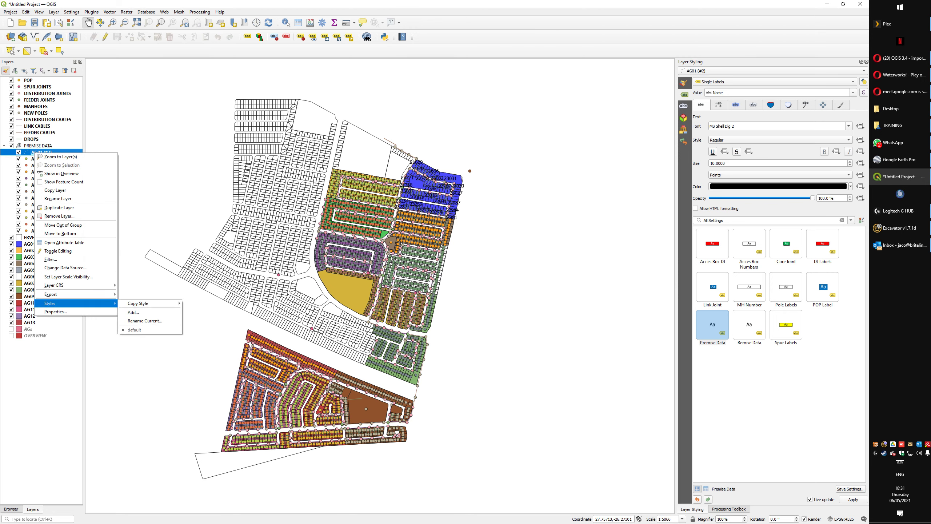
mouse_move(150, 303)
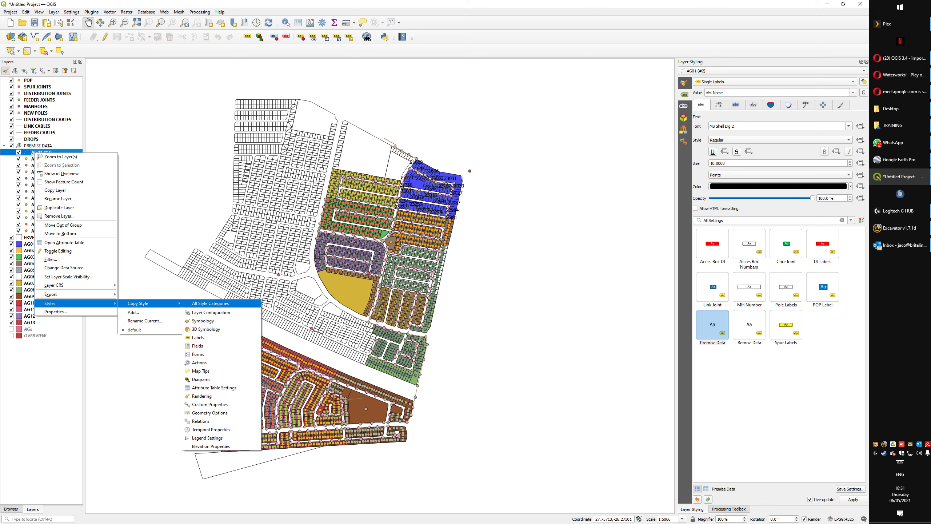
left_click(210, 304)
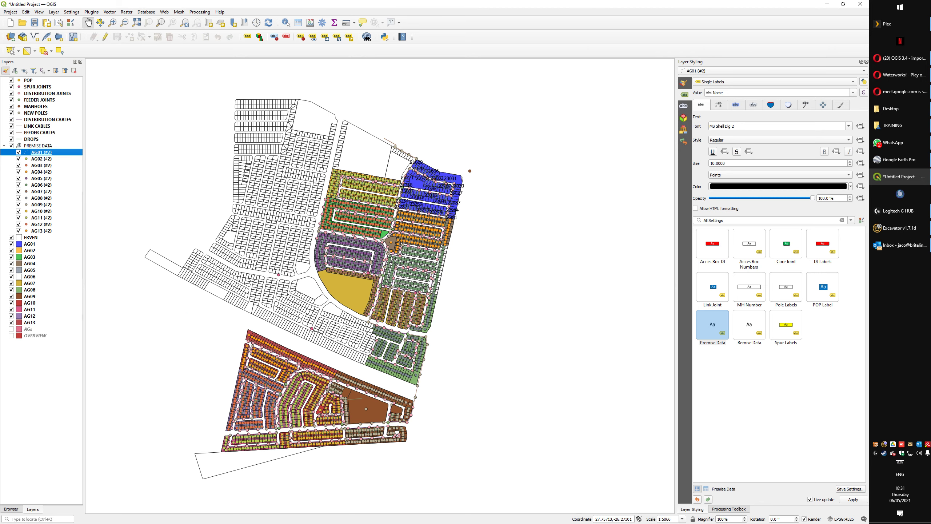
left_click(37, 231, "shift")
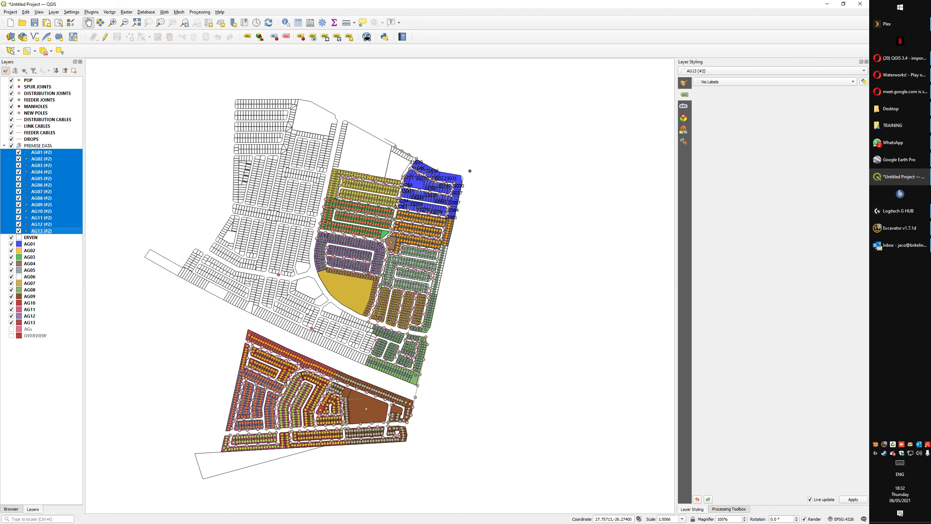
right_click(53, 219)
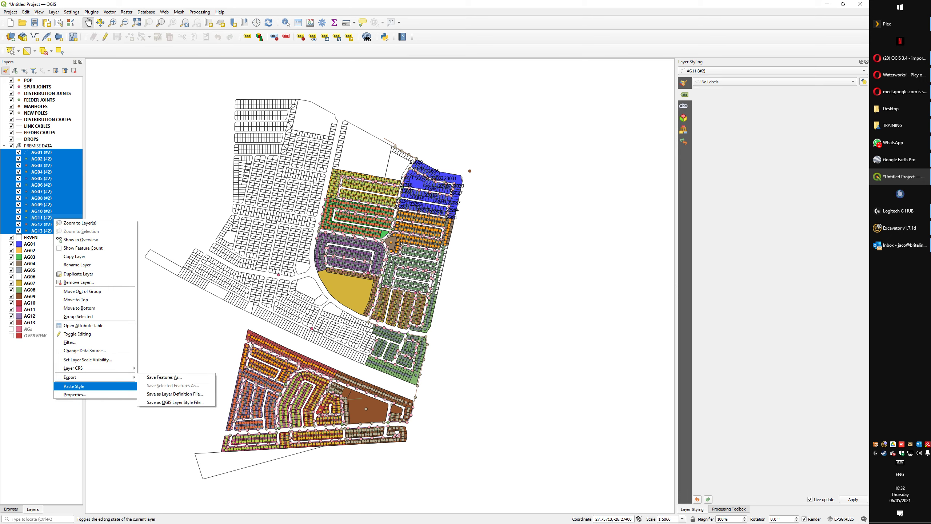
left_click(74, 386)
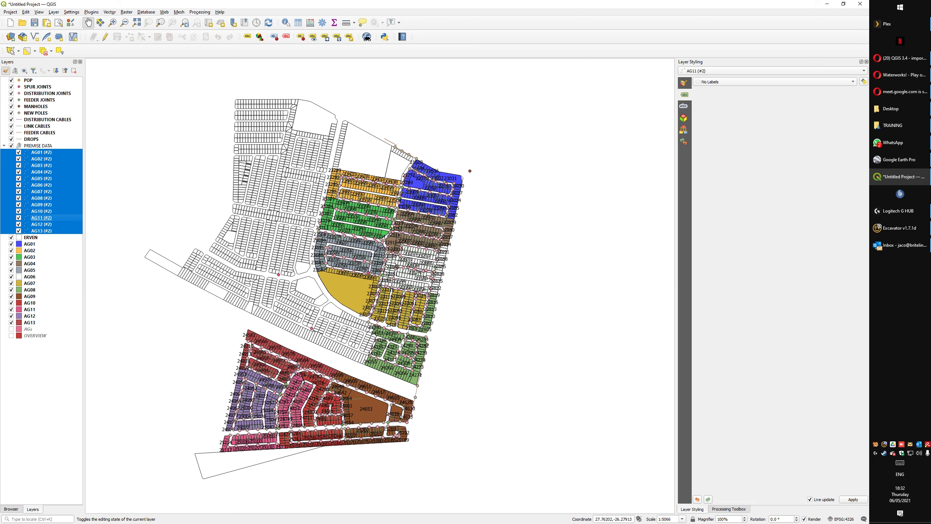
left_click_drag(344, 281, 416, 291)
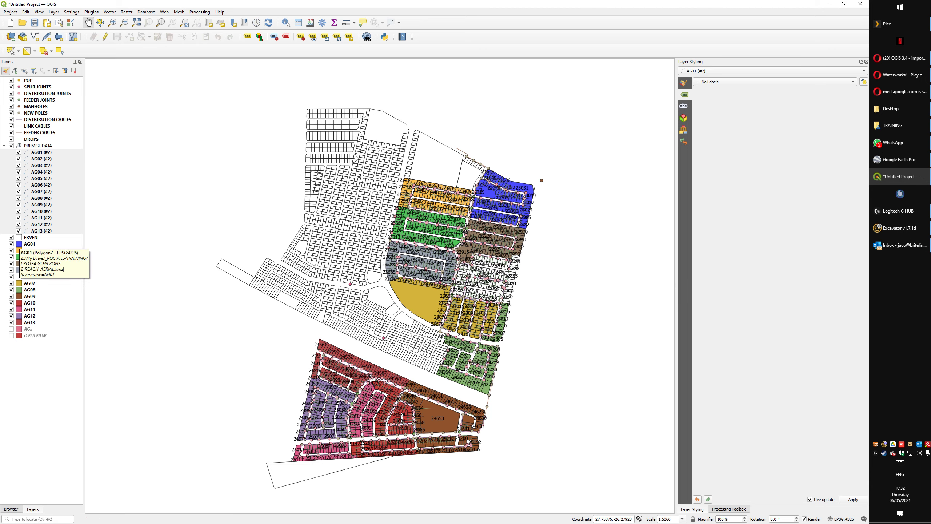
- Turn on Single Labels for the AG01 polygon layer and apply the Block Label preset
left_click(20, 244)
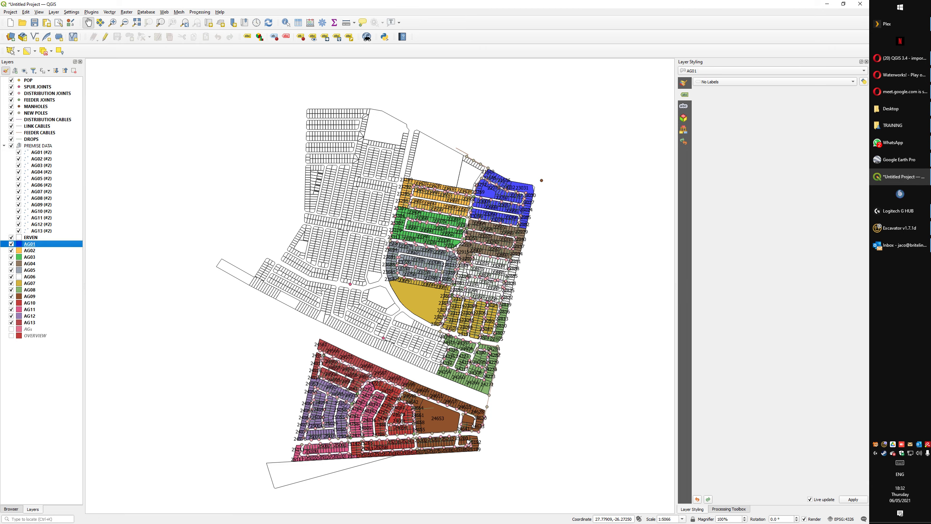
left_click(774, 81)
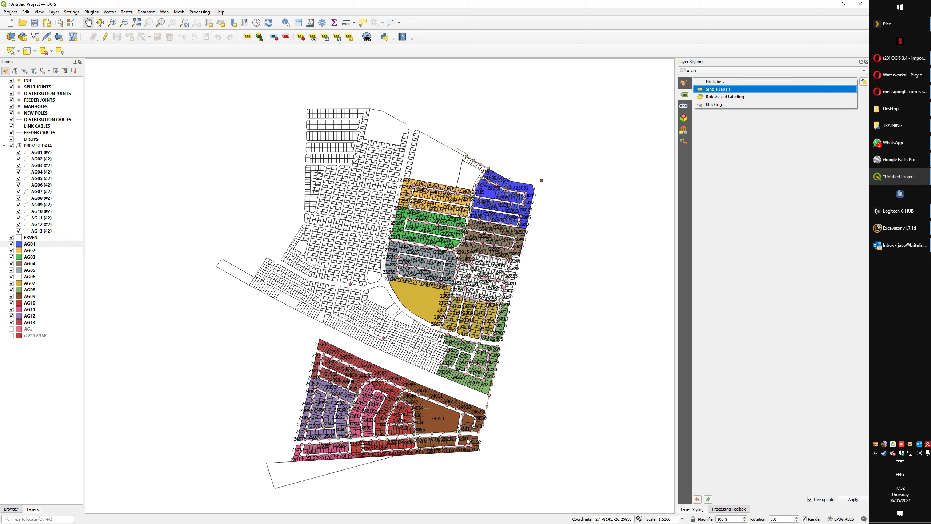
left_click(718, 89)
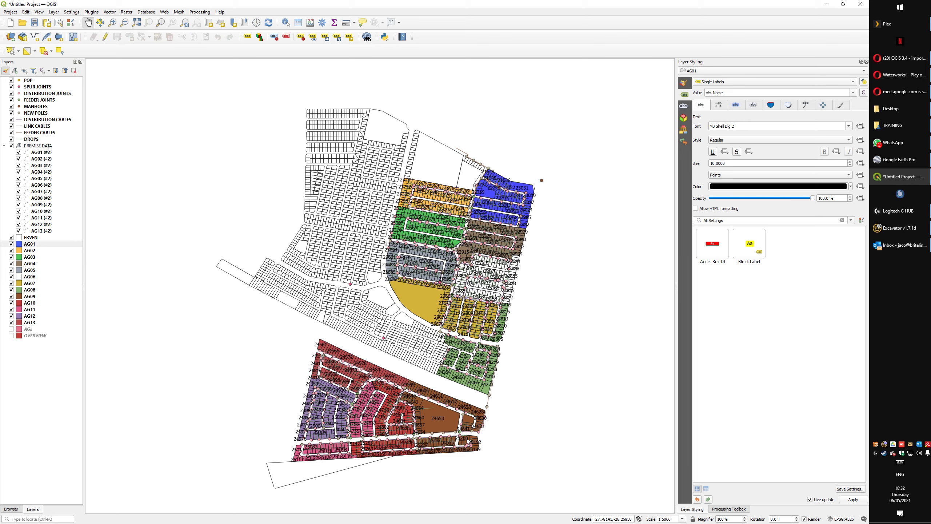
left_click(749, 244)
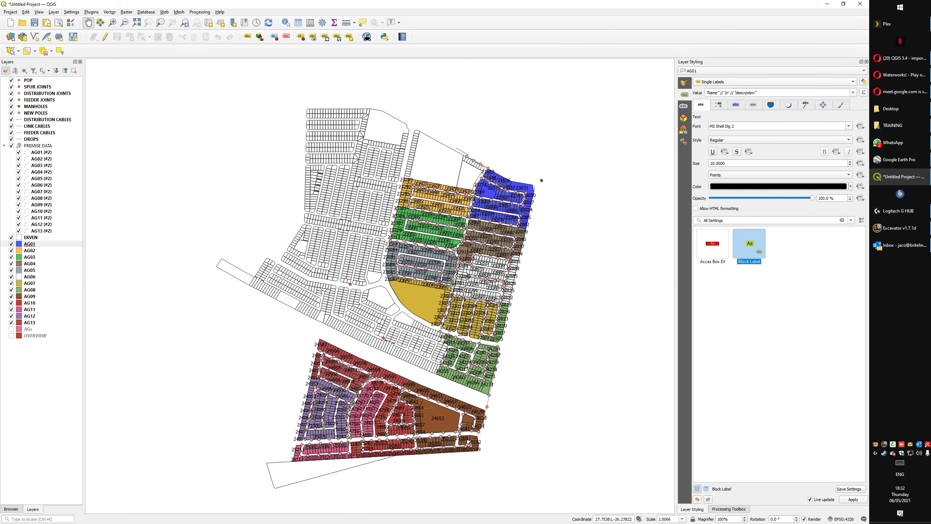
- Examine the name and description fields in the AG01 polygon layer's attribute table and close it
right_click(31, 244)
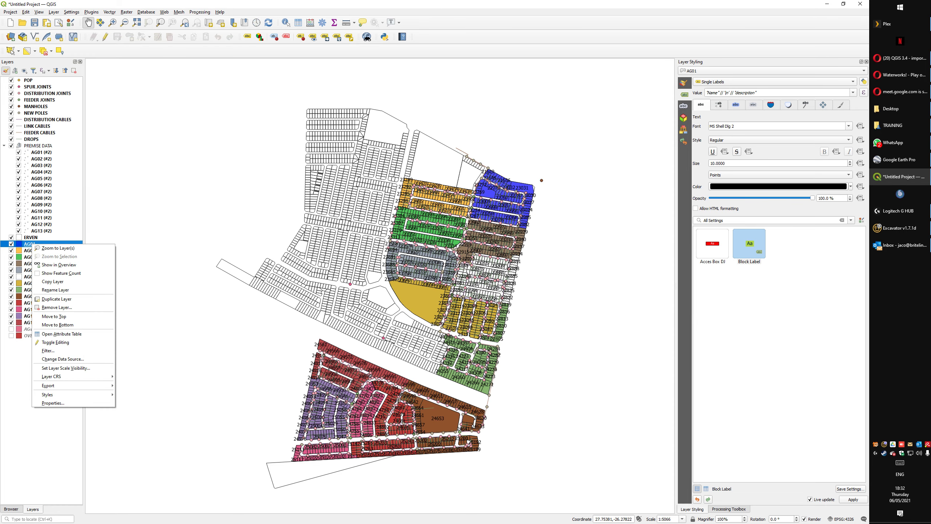
left_click(60, 333)
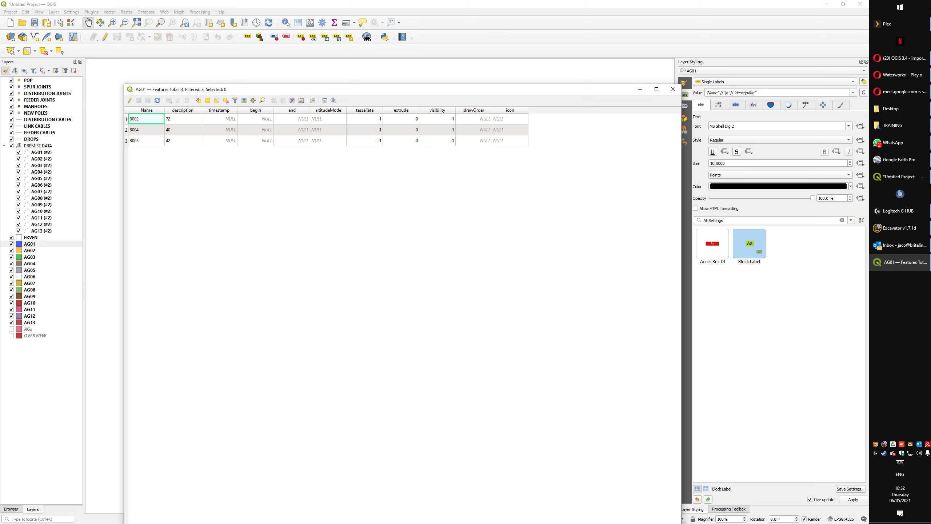
left_click(673, 89)
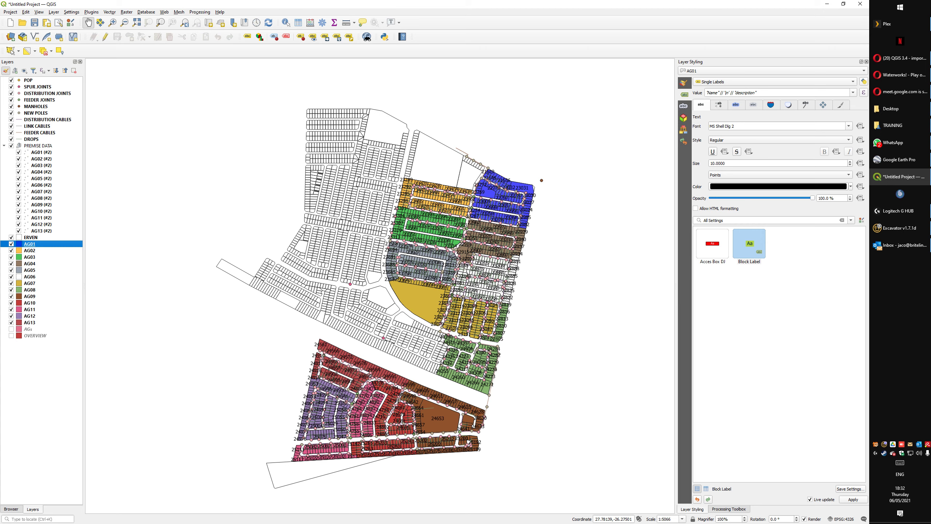
- Show all labels of the AG01 polygon layer, including colliding ones, and set the label value to the Name field only
left_click(841, 105)
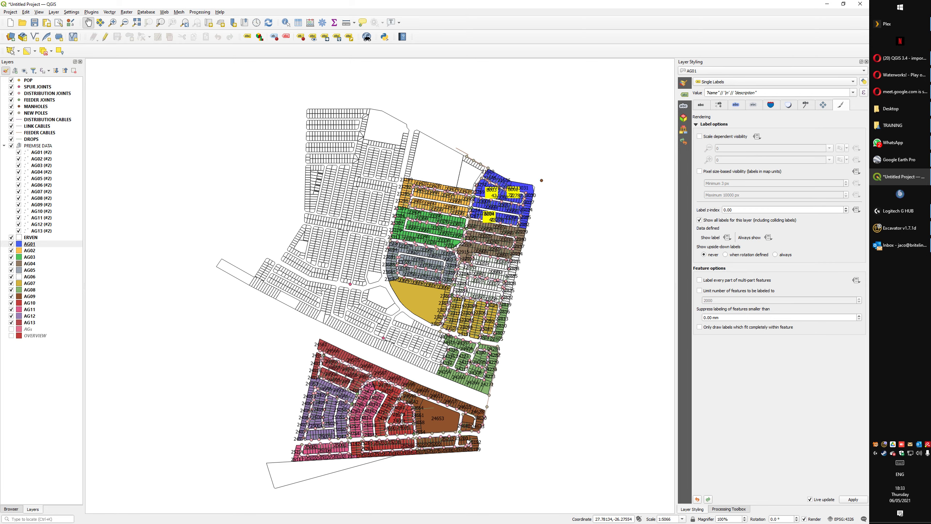
scroll(512, 197, "up", 1)
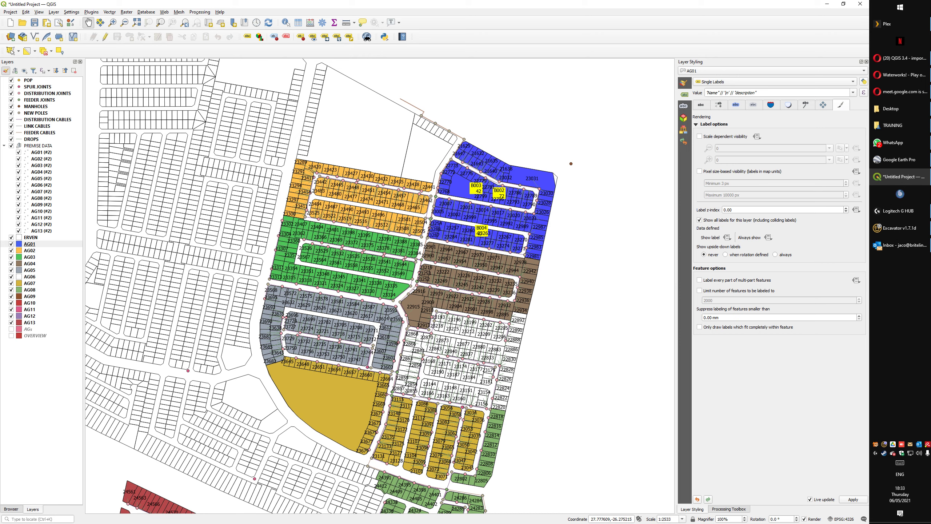
left_click(717, 93)
key("shift+End")
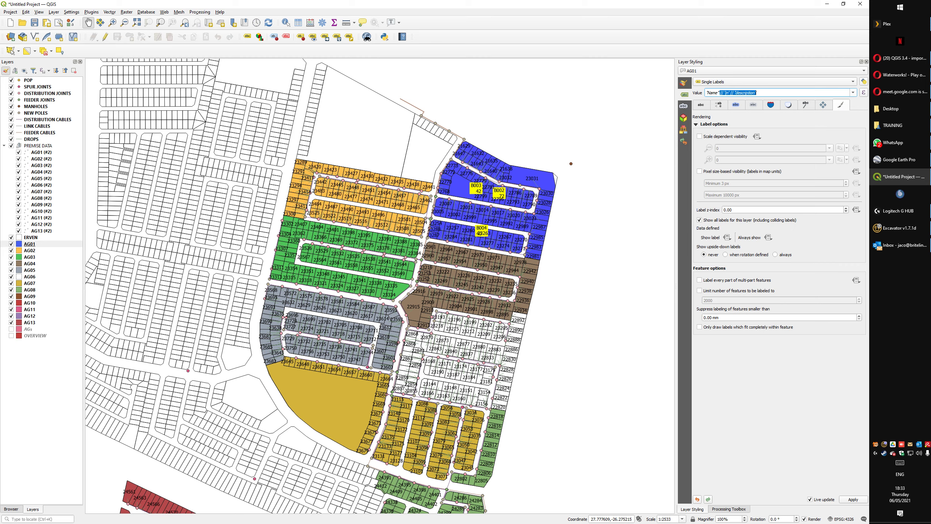
left_click(852, 92)
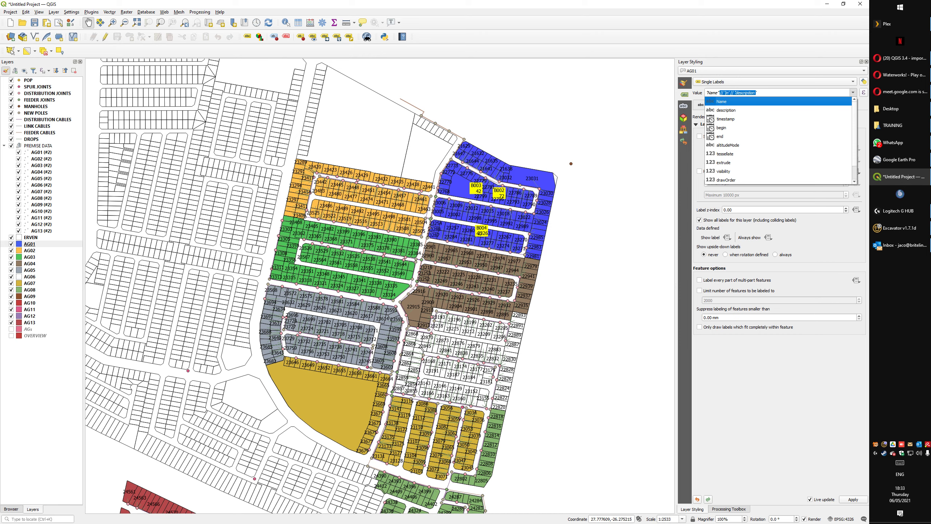
key("Down")
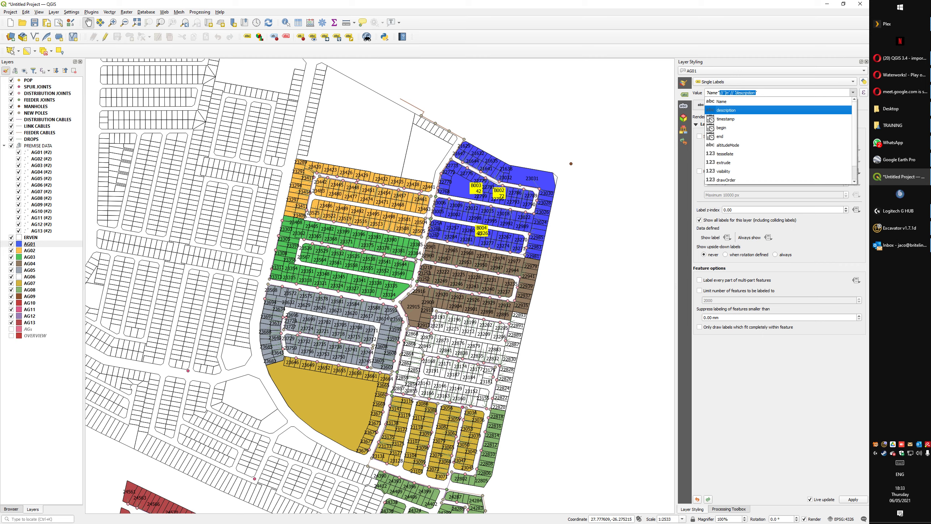
key("Up")
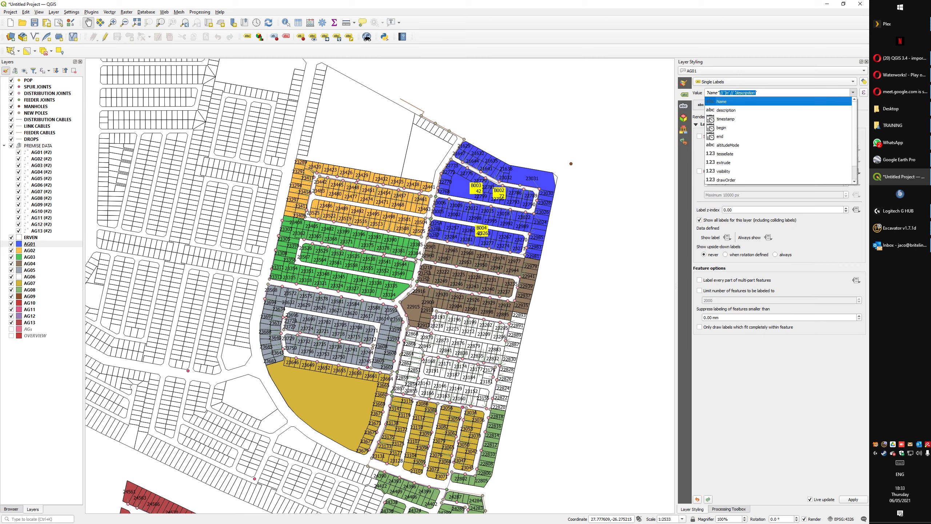
key("Return")
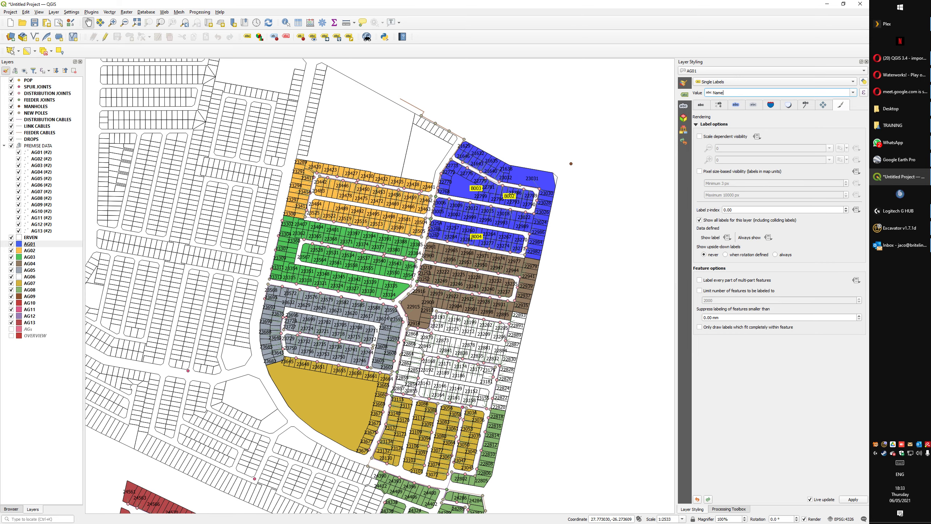
- Copy only the Labels style from the AG01 polygon layer and paste it onto polygon layers AG01 through AG13
scroll(484, 212, "up", 1)
scroll(480, 219, "down", 1)
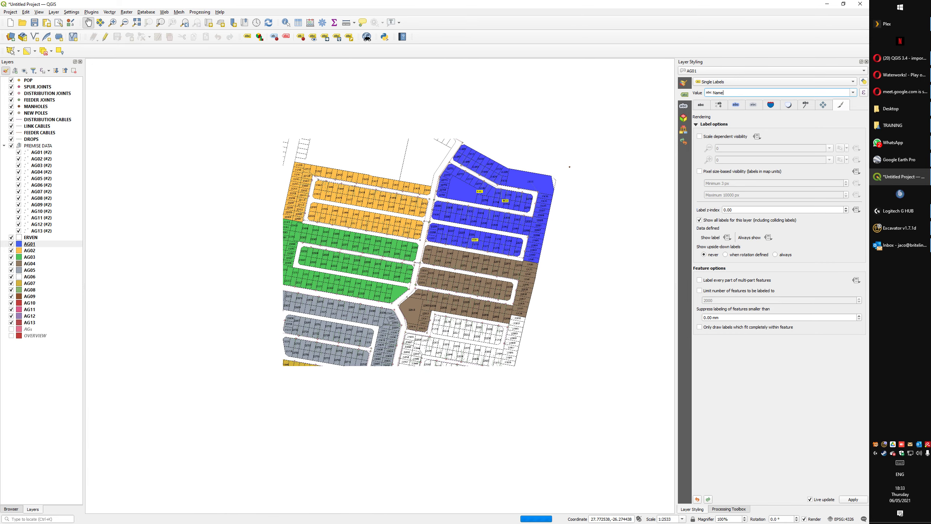
right_click(31, 244)
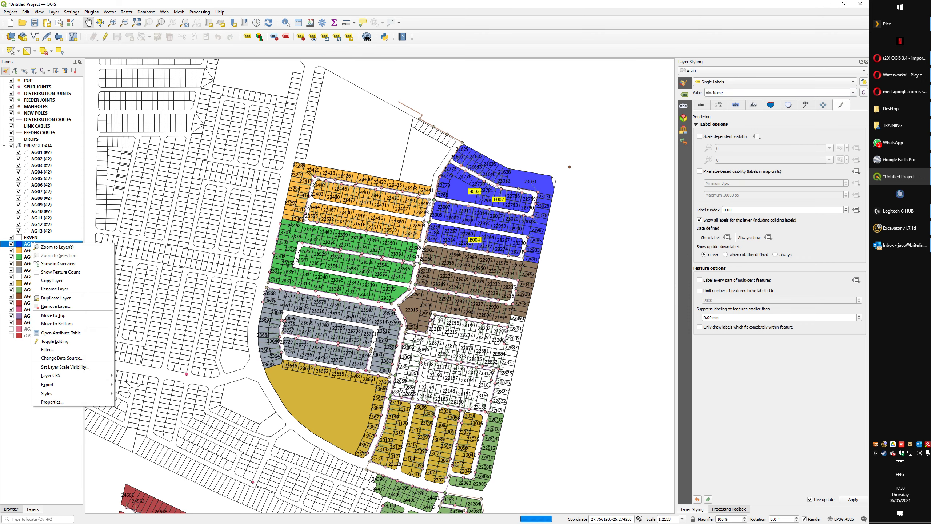
mouse_move(55, 394)
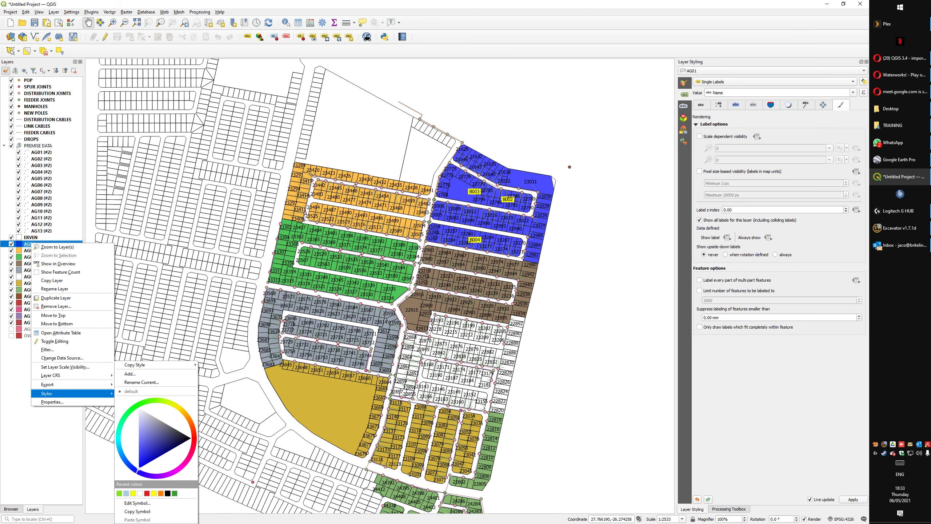
mouse_move(157, 364)
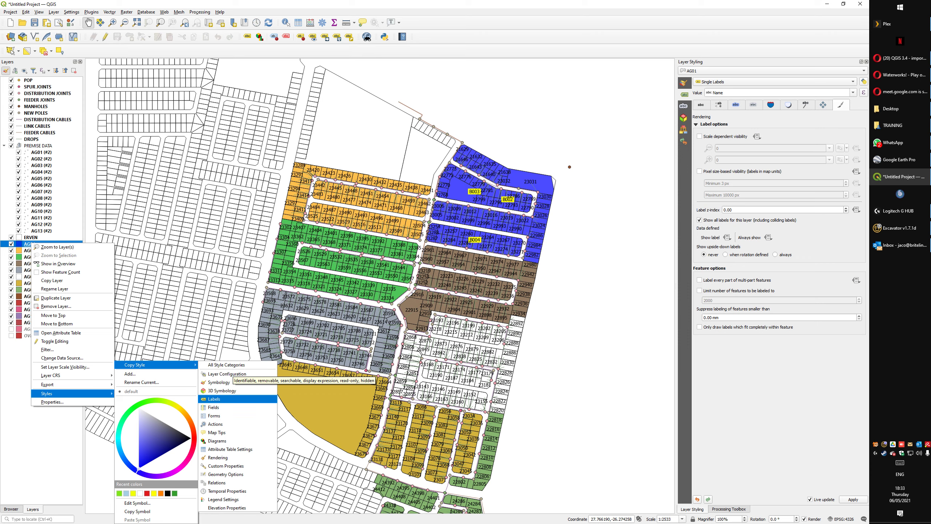
left_click(217, 399)
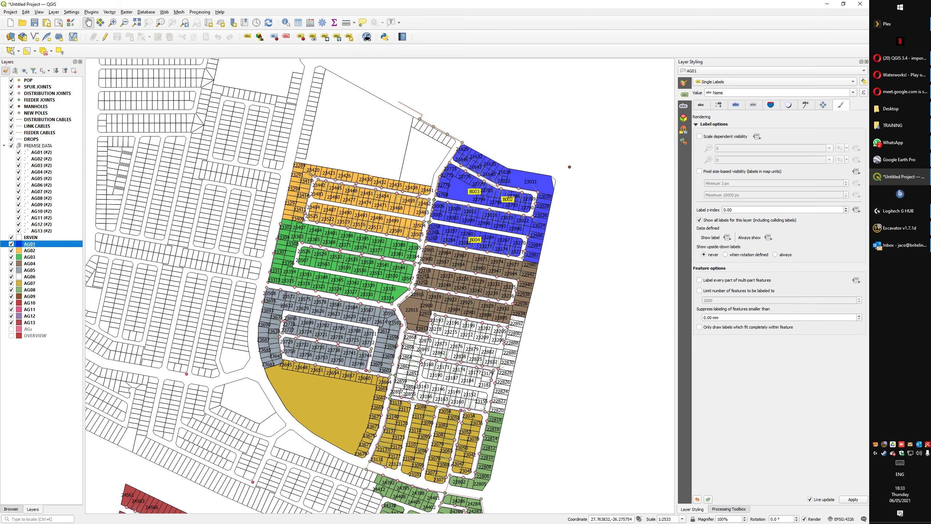
left_click(30, 322, "shift")
right_click(30, 322)
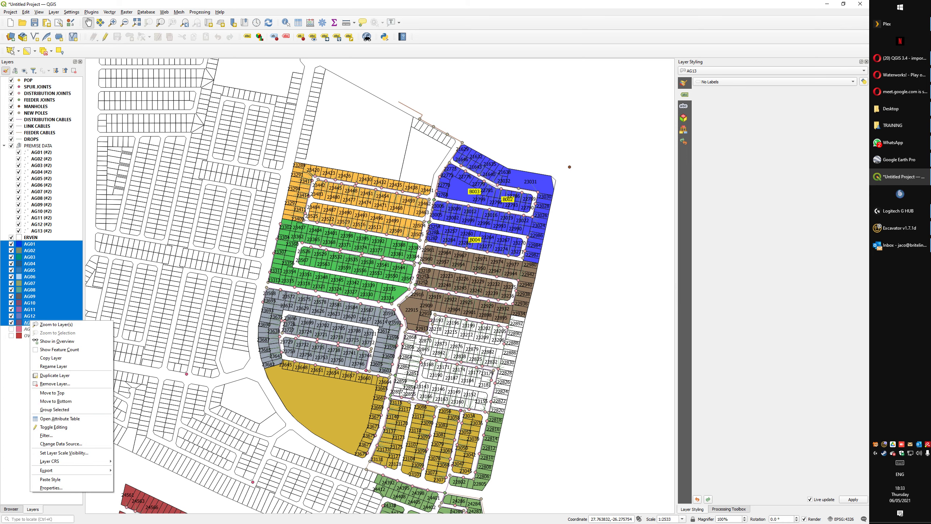
left_click(51, 479)
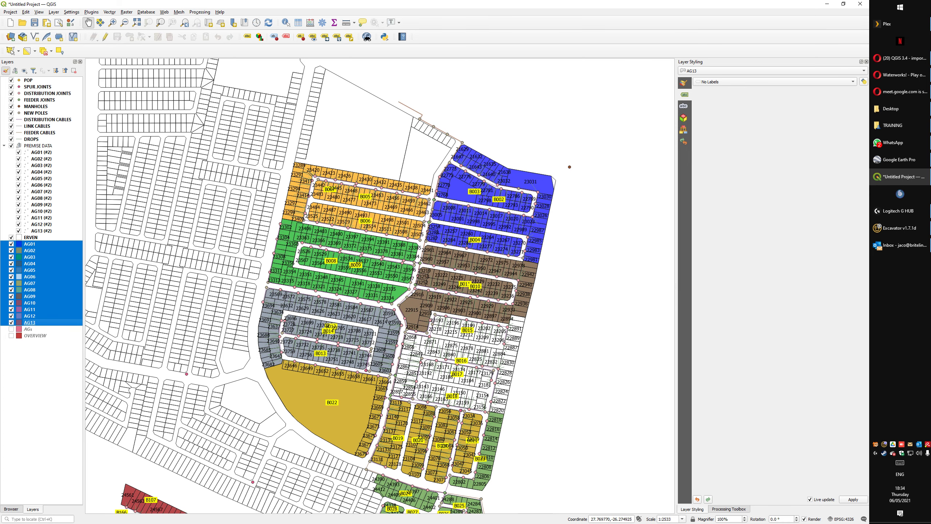
- Check the block labels across the map and the label settings of the AG01, AG02 and AG13 polygon layers
left_click_drag(380, 369, 374, 204)
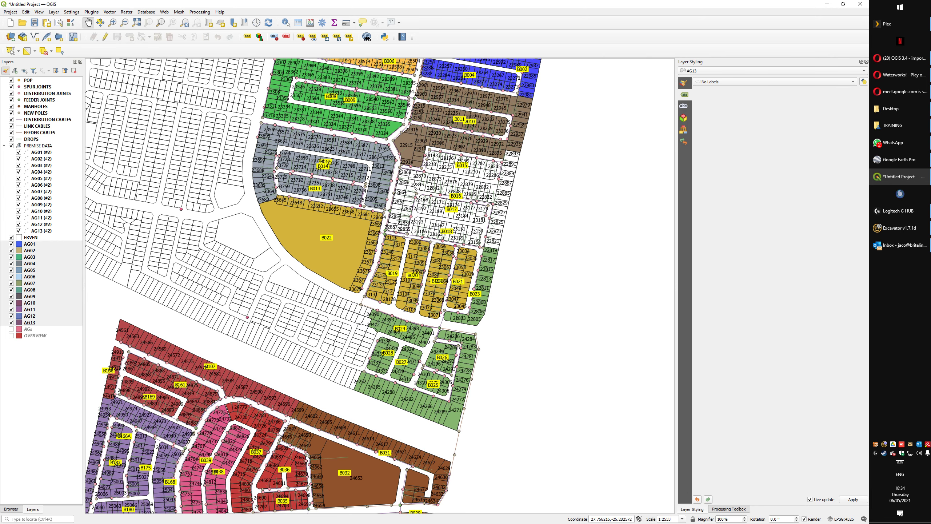
left_click_drag(312, 323, 290, 375)
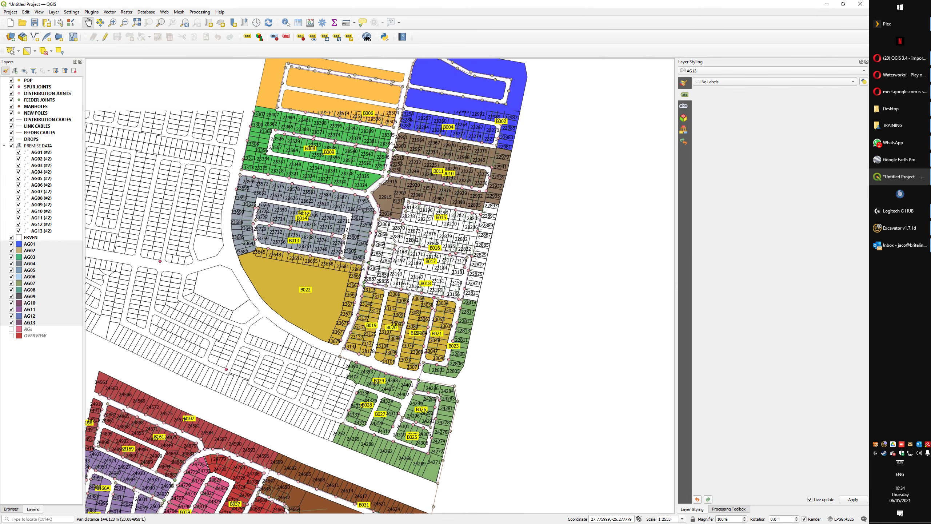
left_click_drag(440, 135, 429, 304)
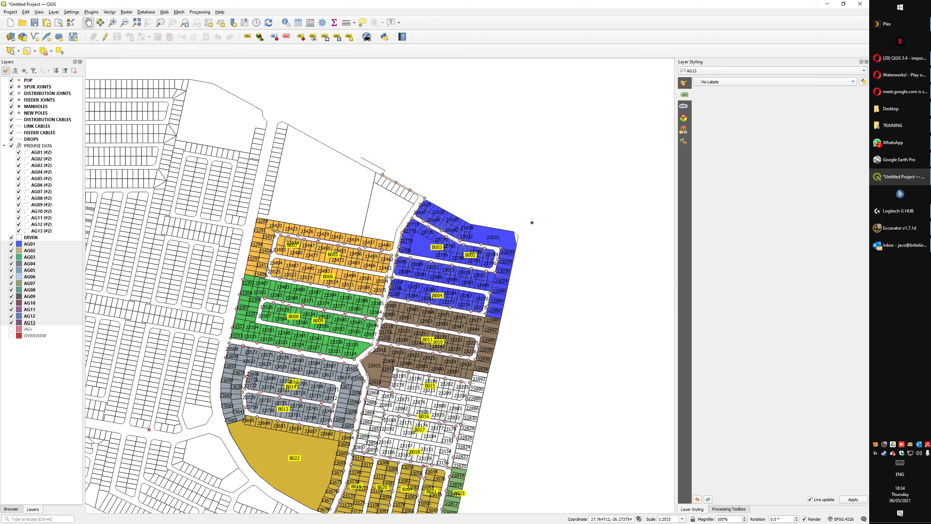
left_click(29, 244)
left_click(30, 250)
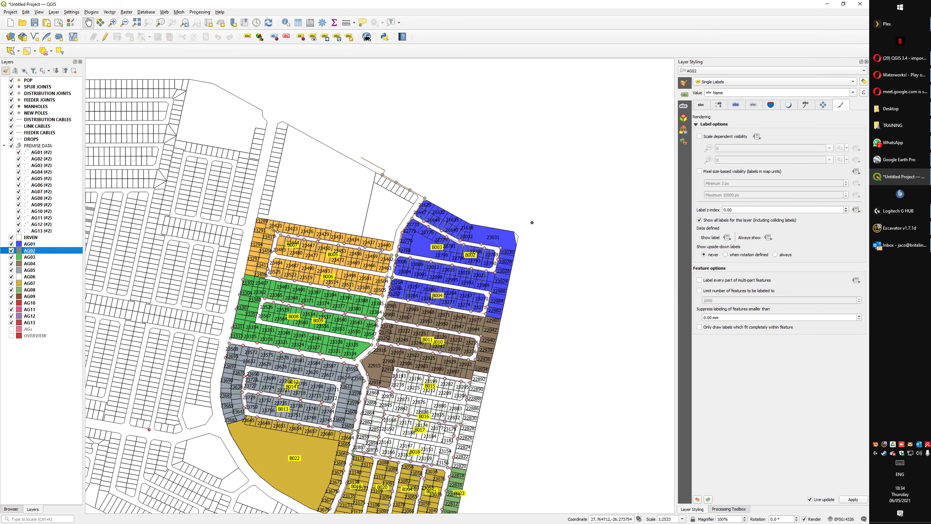
left_click(29, 322)
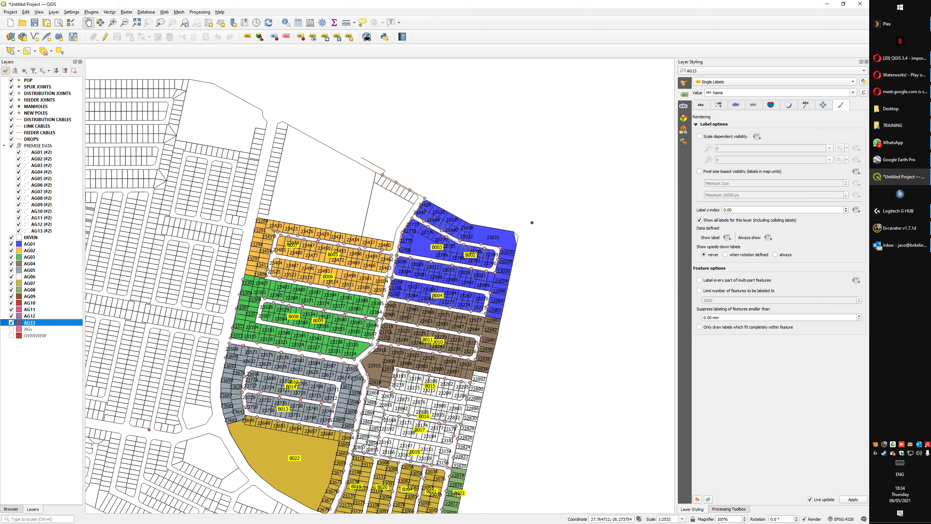
- Move the B002 label in AG01 onto the block's eastern column of parcels, using Name as the auxiliary storage primary key
left_click(30, 244)
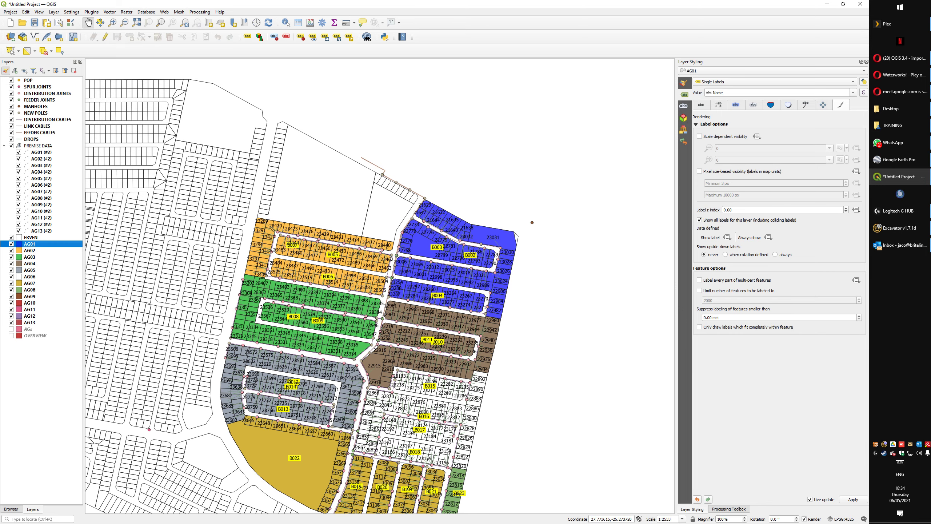
scroll(465, 257, "up", 1)
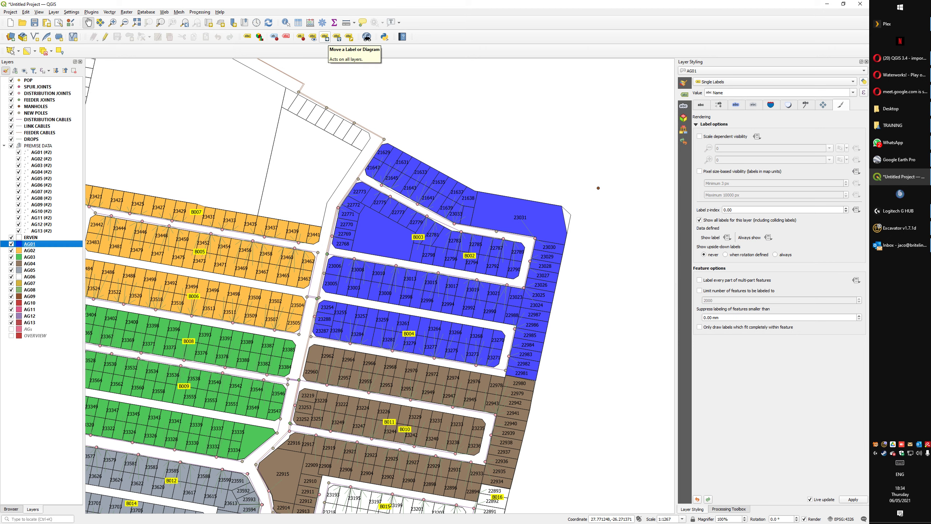
left_click(324, 37)
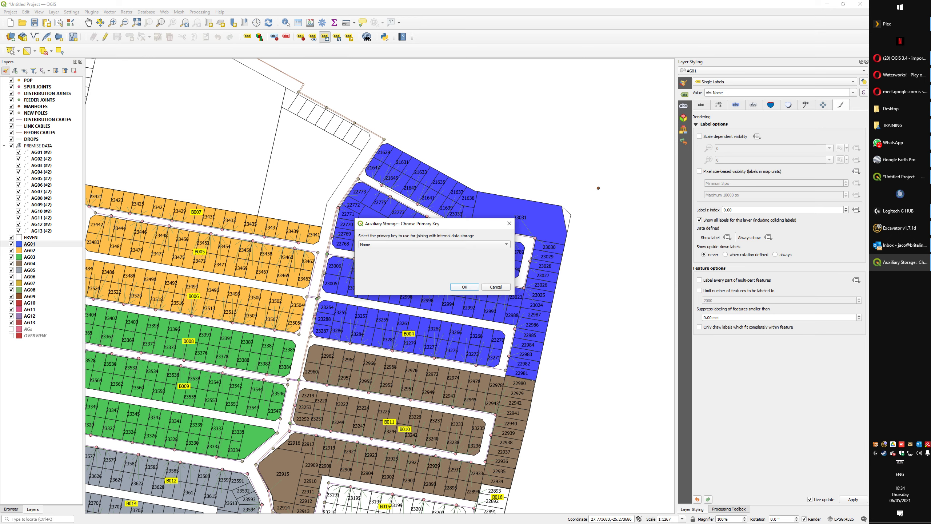
left_click(464, 287)
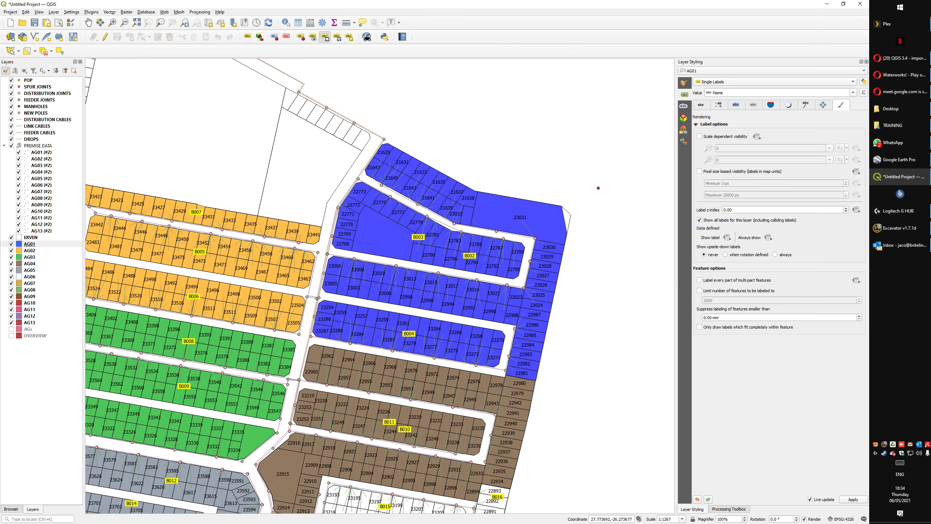
left_click(539, 288)
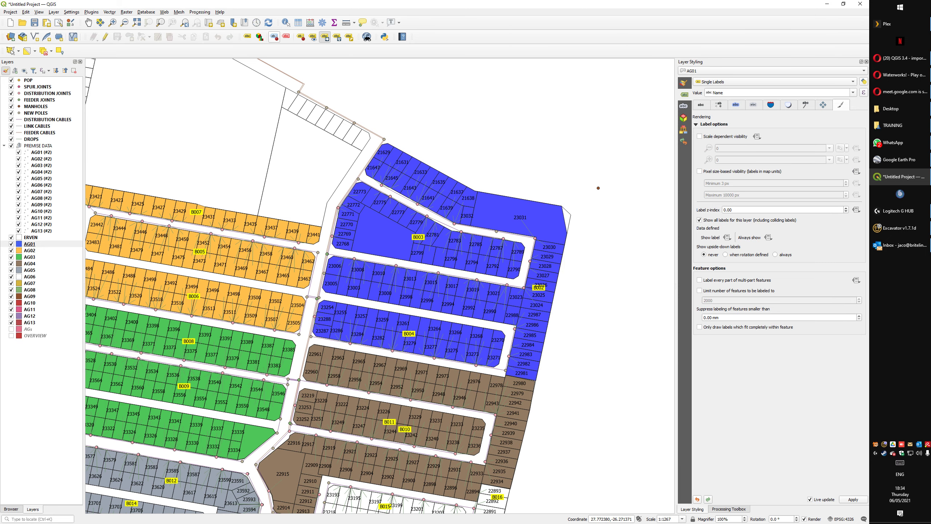
- Turn on highlighting of pinned labels and check the block label placement around AG01 and its neighbouring areas
left_click(274, 37)
scroll(549, 336, "down", 1)
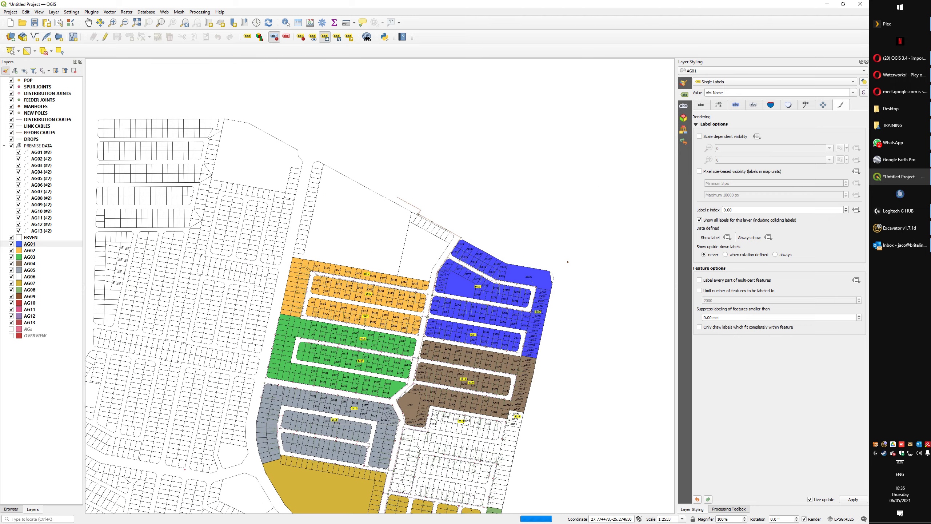
scroll(541, 350, "up", 1)
left_click_drag(308, 327, 456, 327)
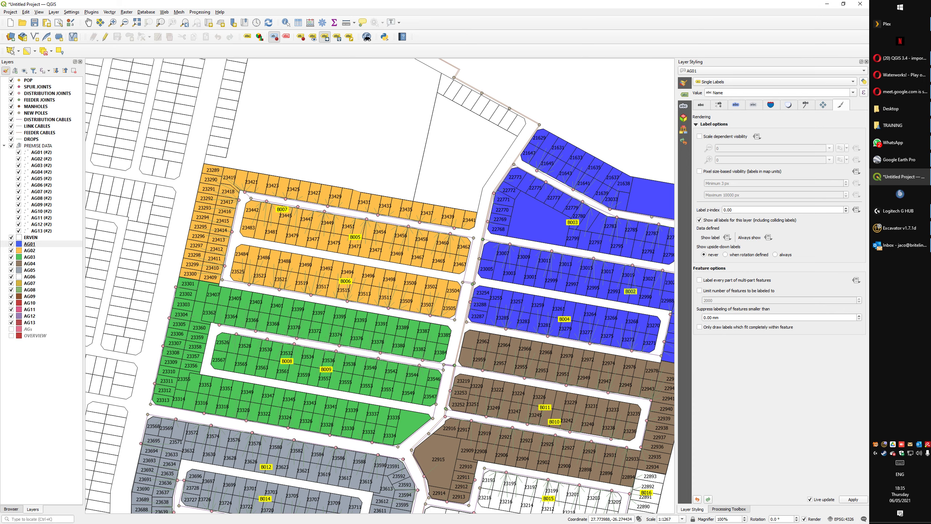
key("Right")
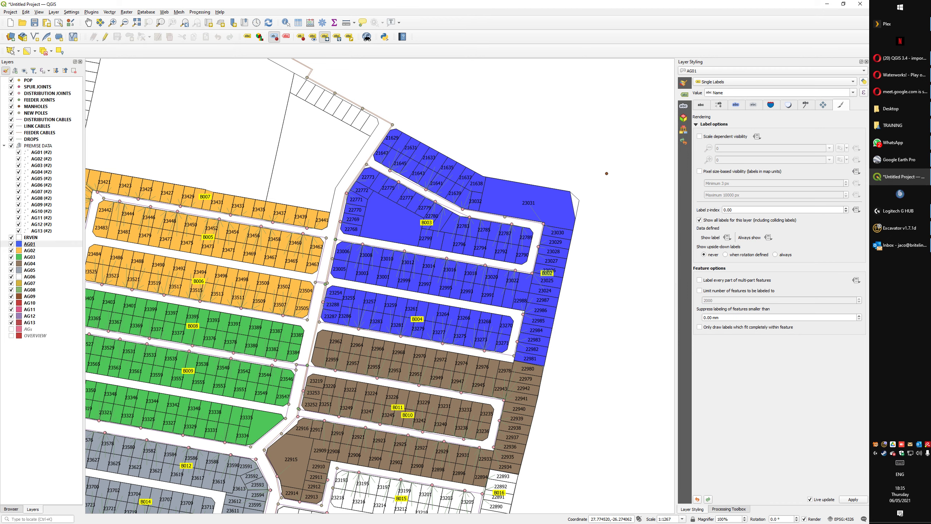
left_click(29, 244)
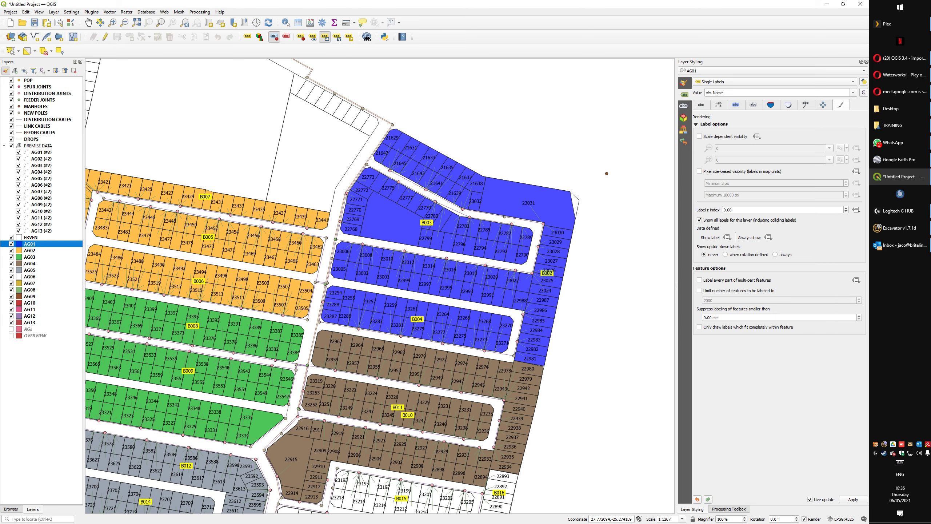
- Move the B010 label off B011 to the eastern end of the parcel row above, using Name as the auxiliary storage primary key
left_click(29, 250)
left_click_drag(440, 366, 244, 236)
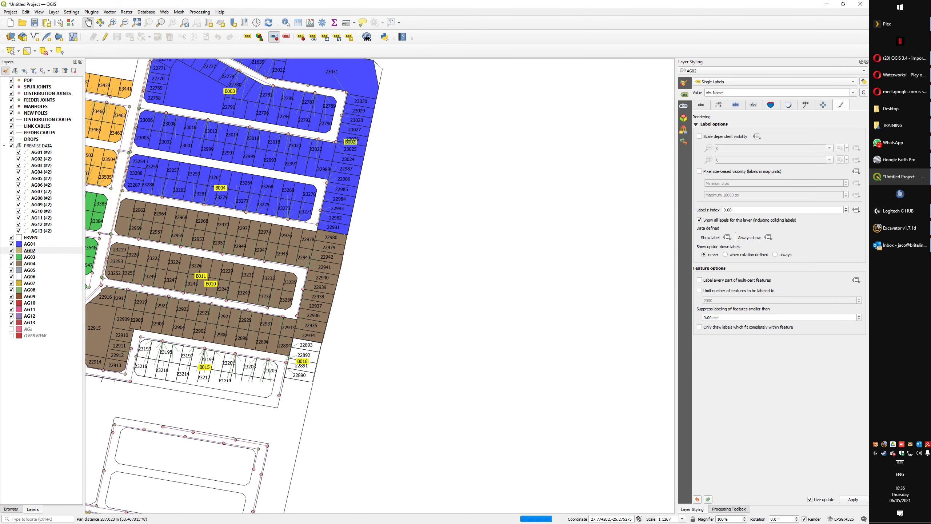
left_click_drag(256, 294, 346, 271)
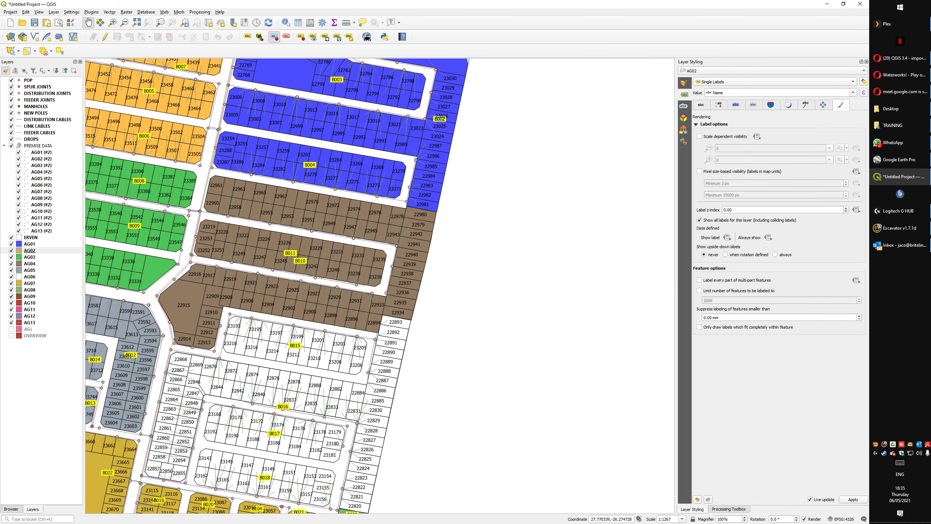
left_click(325, 37)
left_click(464, 287)
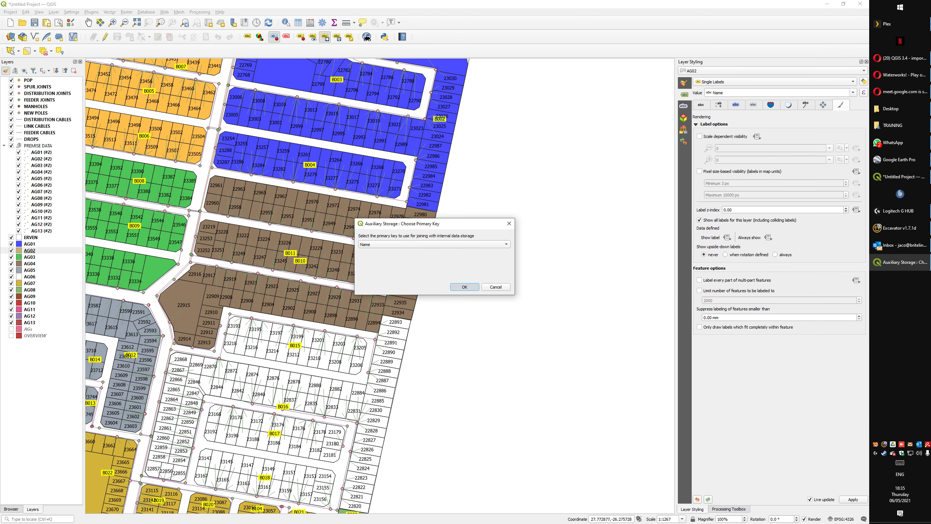
left_click(378, 220)
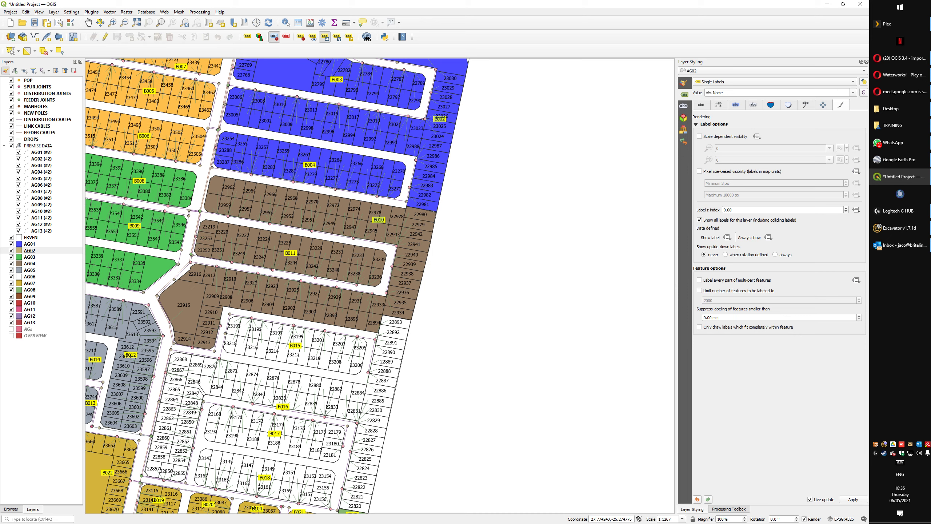
key("Left")
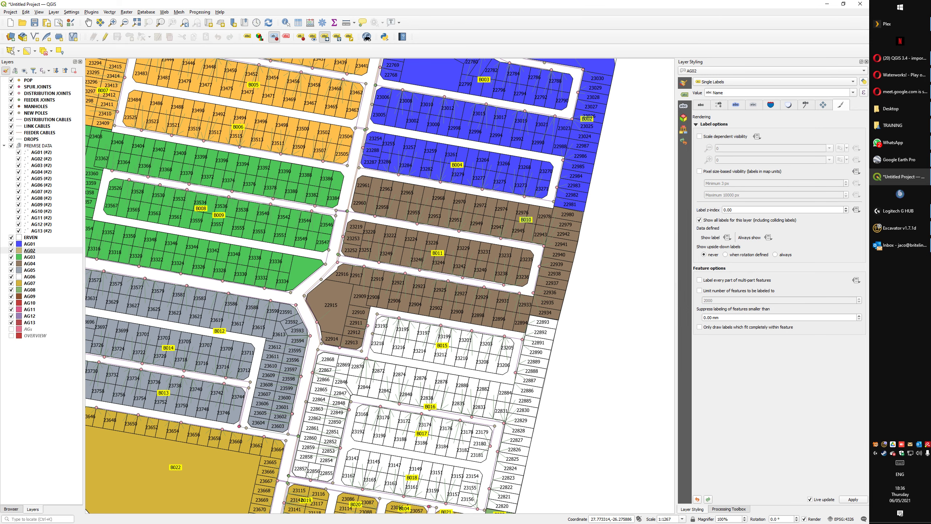
scroll(509, 219, "down", 1)
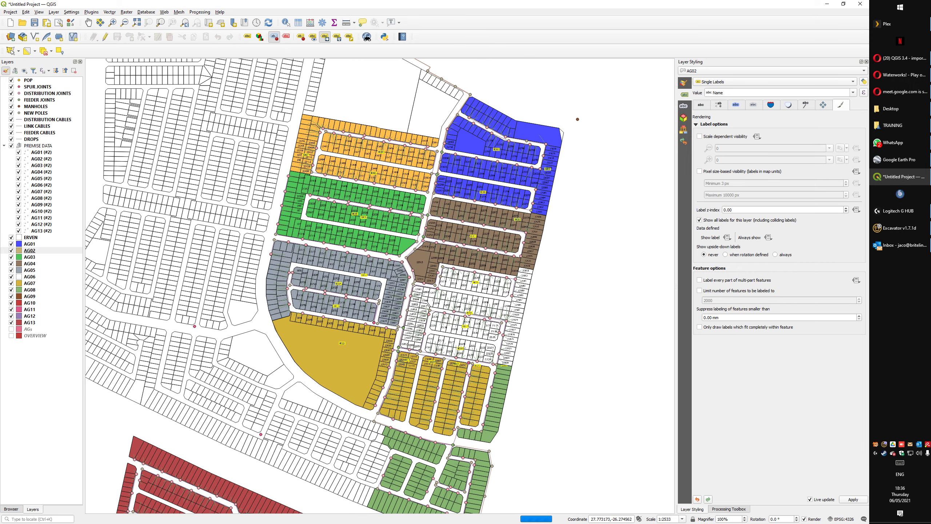
scroll(490, 288, "up", 1)
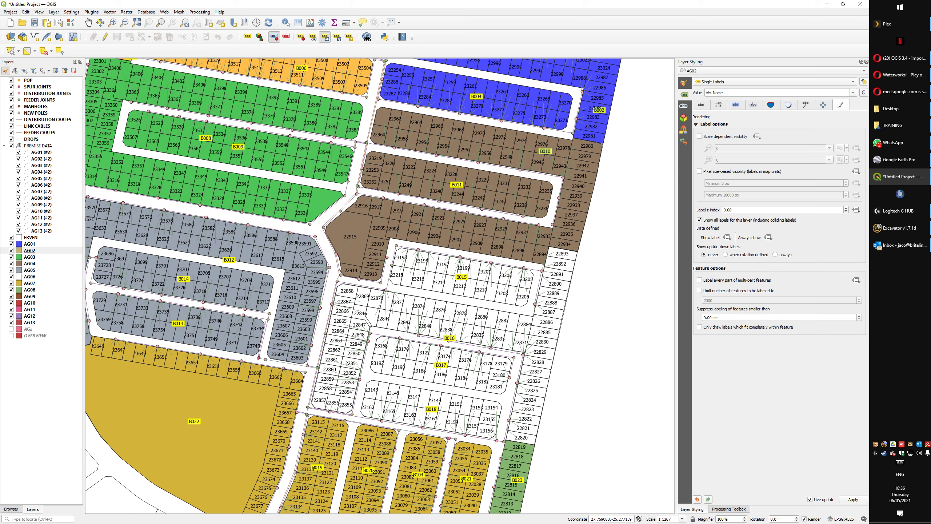
left_click(29, 244)
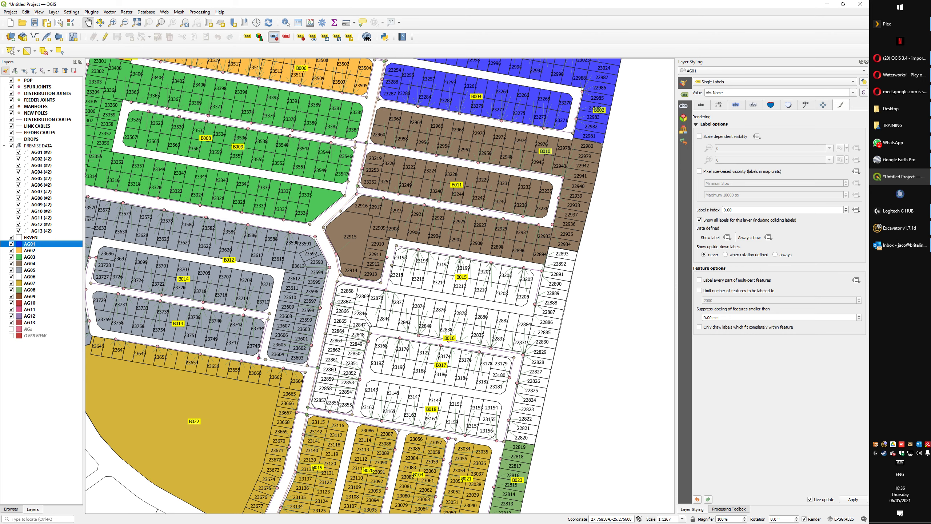
- Style the DROPS layer with the Drops line symbol from the BRITELINK symbol group
left_click(31, 139)
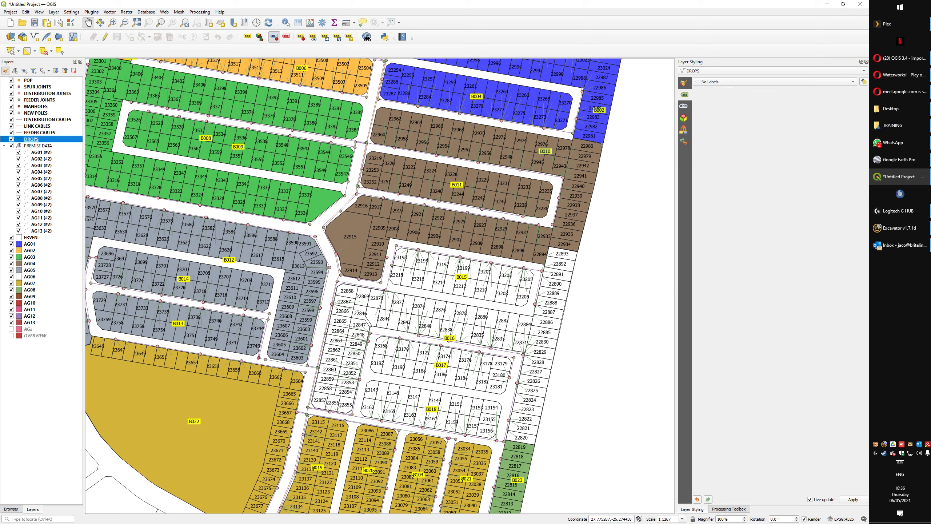
left_click(684, 83)
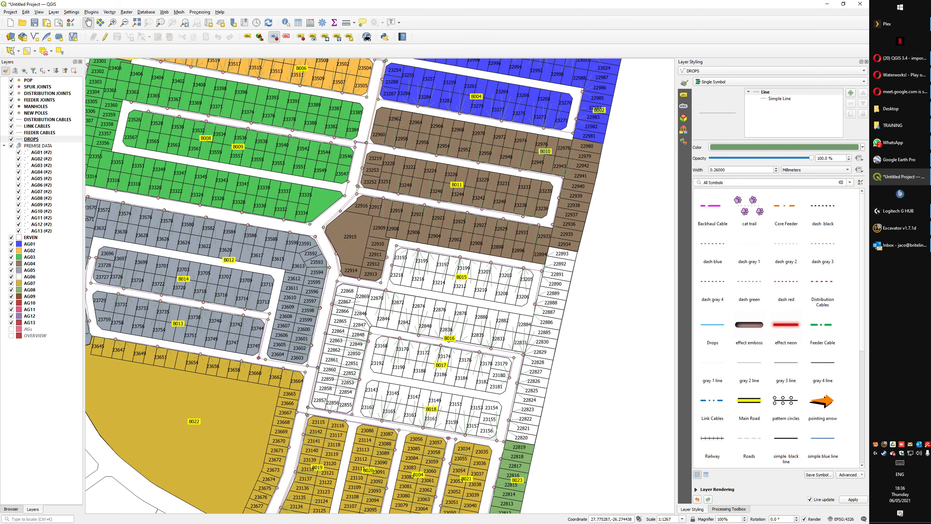
type("BRITELINK")
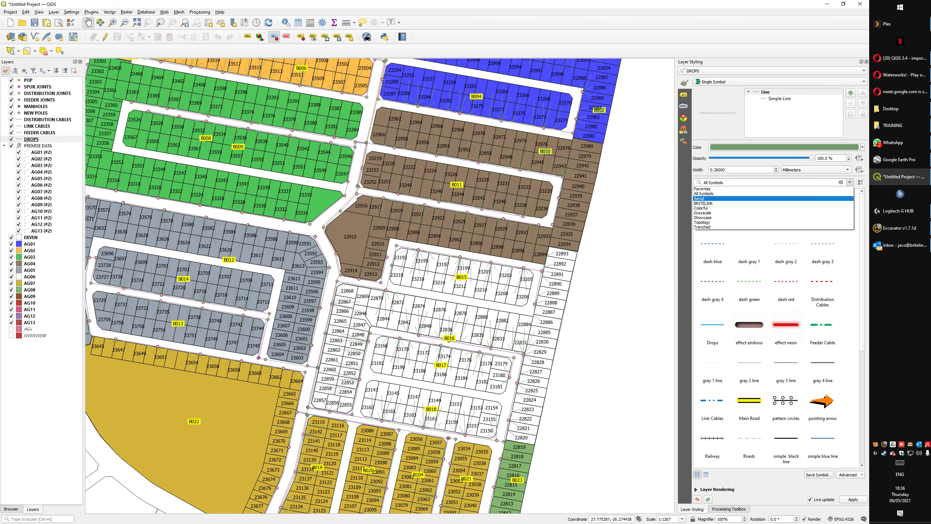
key("Return")
left_click(822, 212)
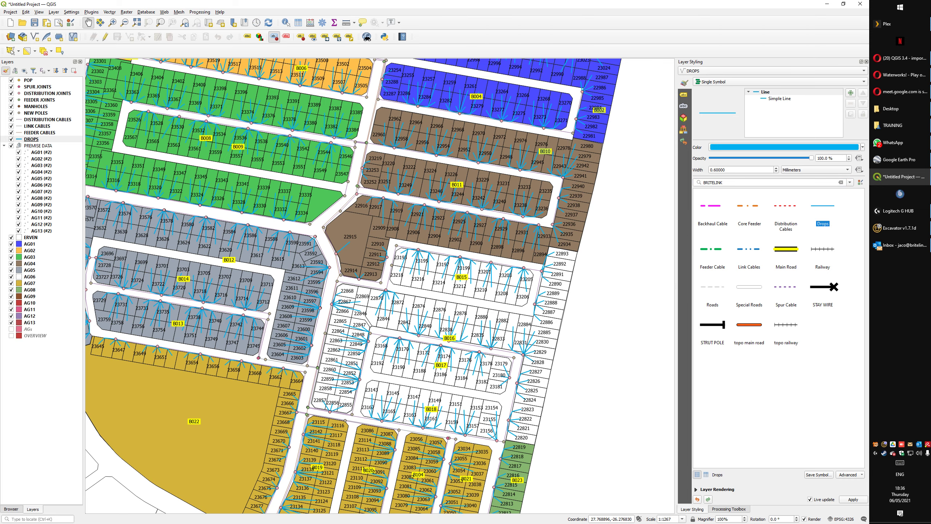
- Style the FEEDER CABLES, LINK CABLES and DISTRIBUTION CABLES layers with the Feeder Cable, Link Cables and Distribution Cables symbols respectively
left_click(39, 132)
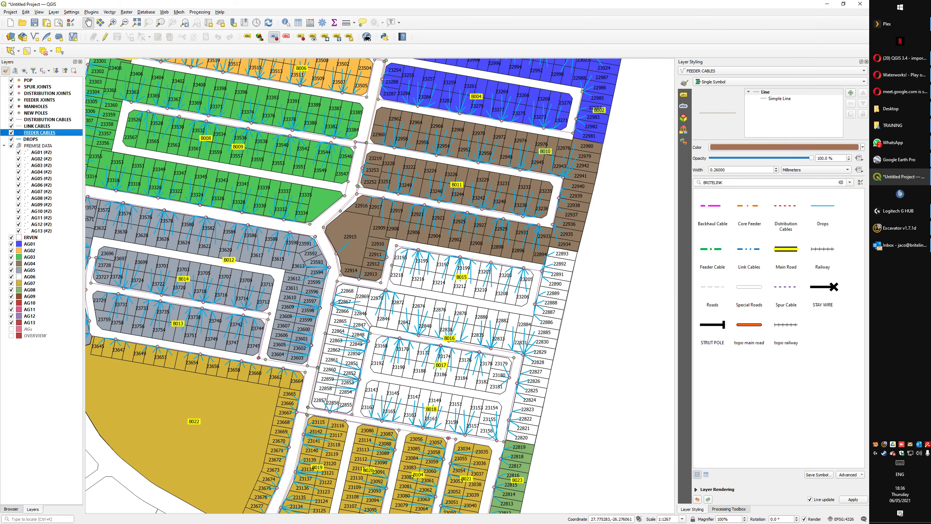
left_click(712, 256)
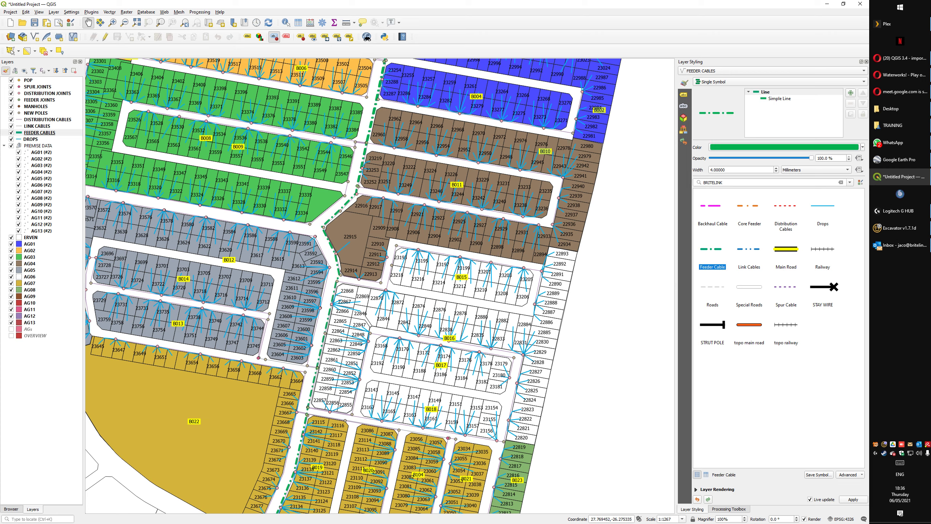
left_click(37, 126)
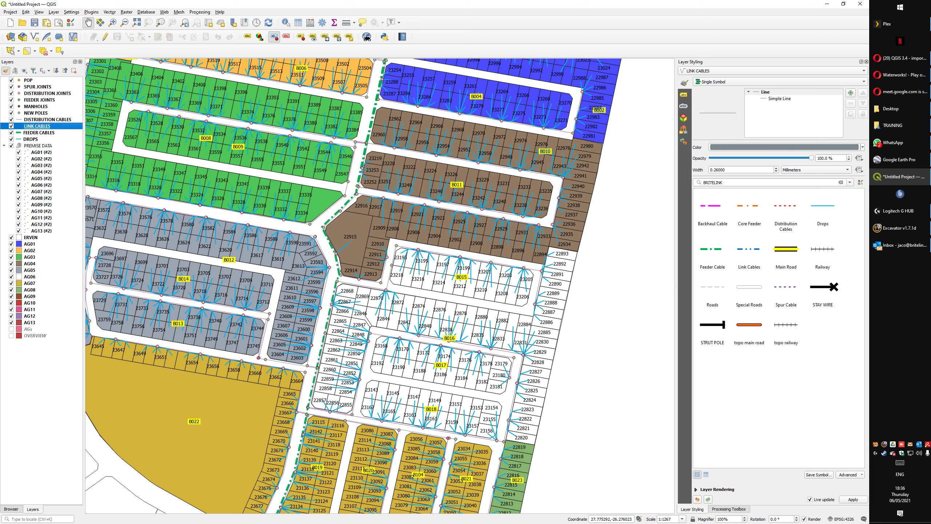
left_click(749, 255)
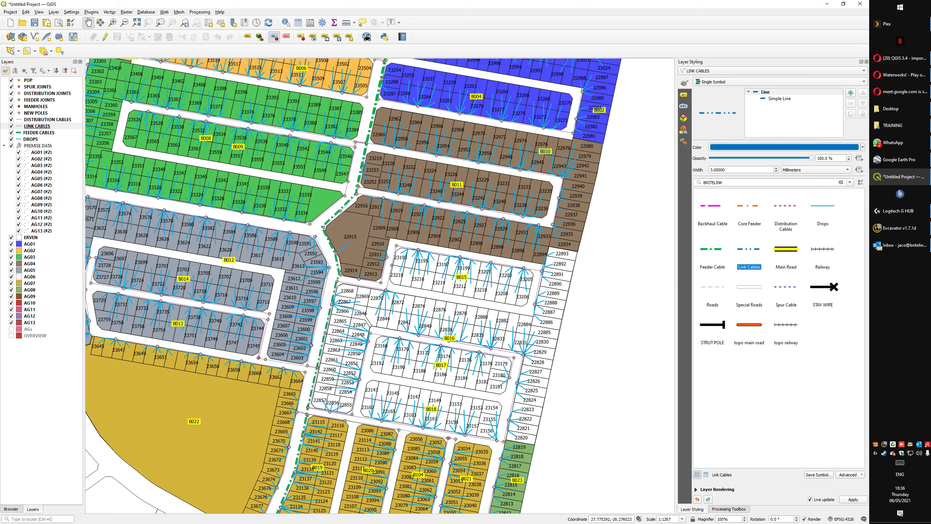
left_click(47, 119)
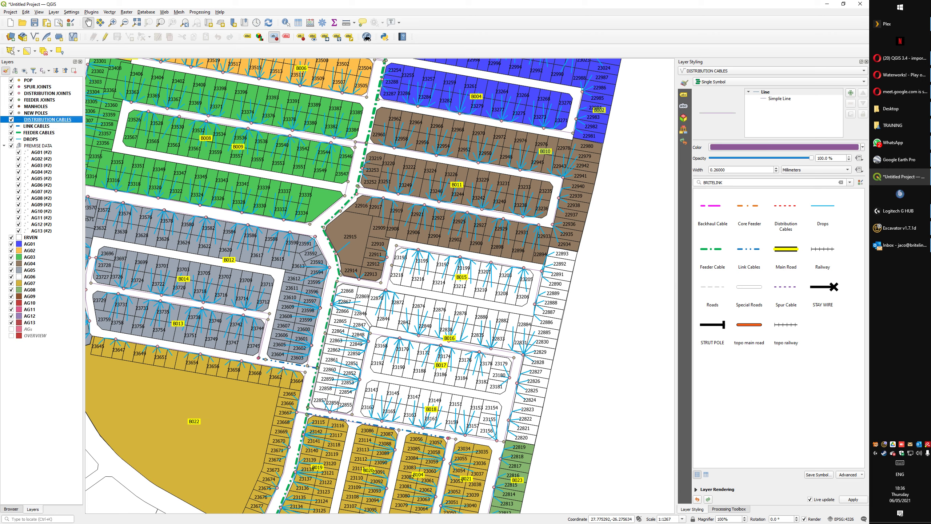
left_click(785, 215)
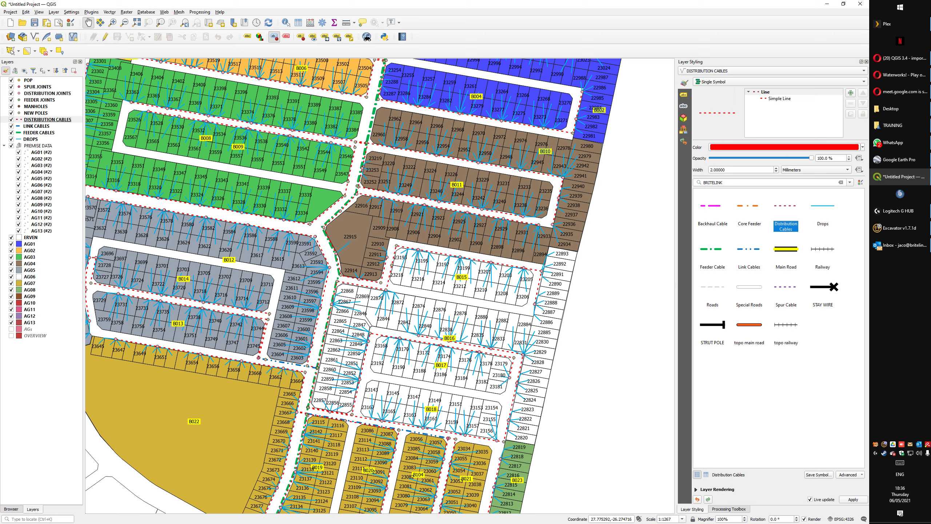
- Turn on single labels by Name for the DISTRIBUTION CABLES layer and apply the BRITELINK Distribution Cable label preset
left_click(684, 95)
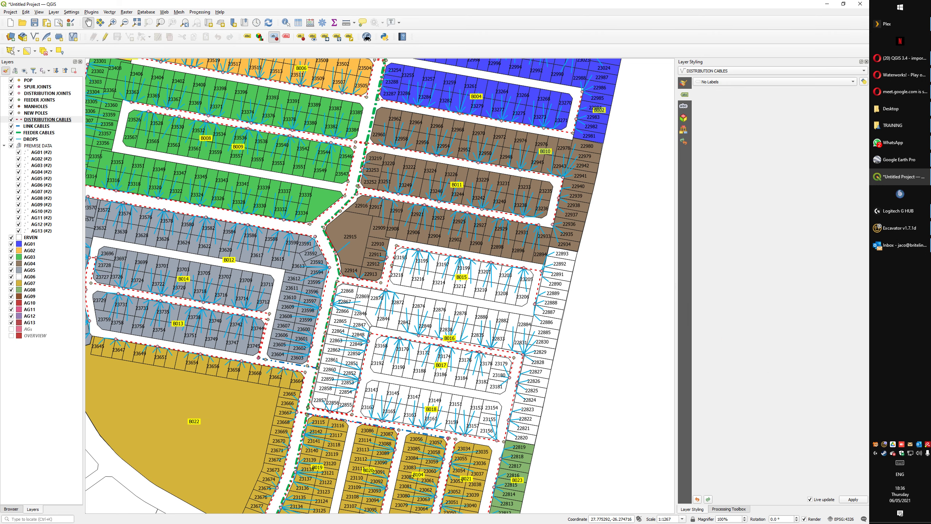
left_click(774, 81)
left_click(719, 89)
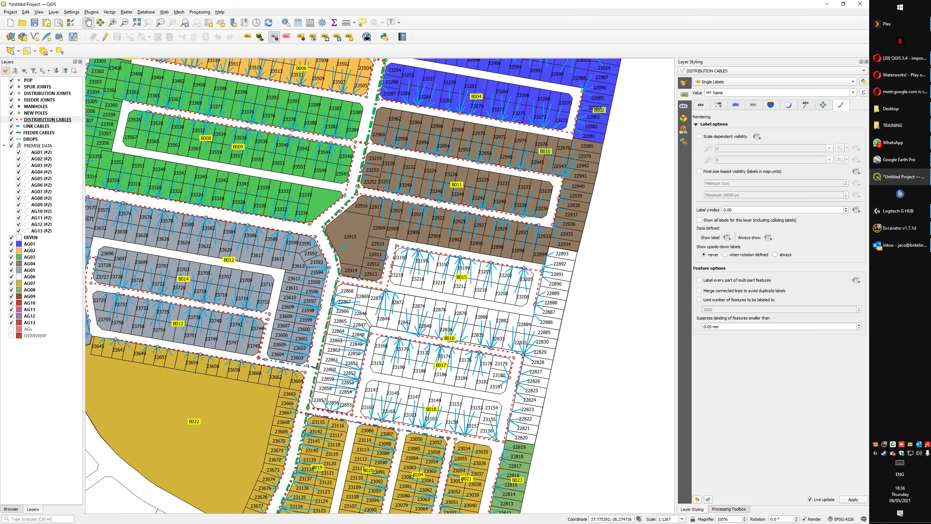
left_click(701, 104)
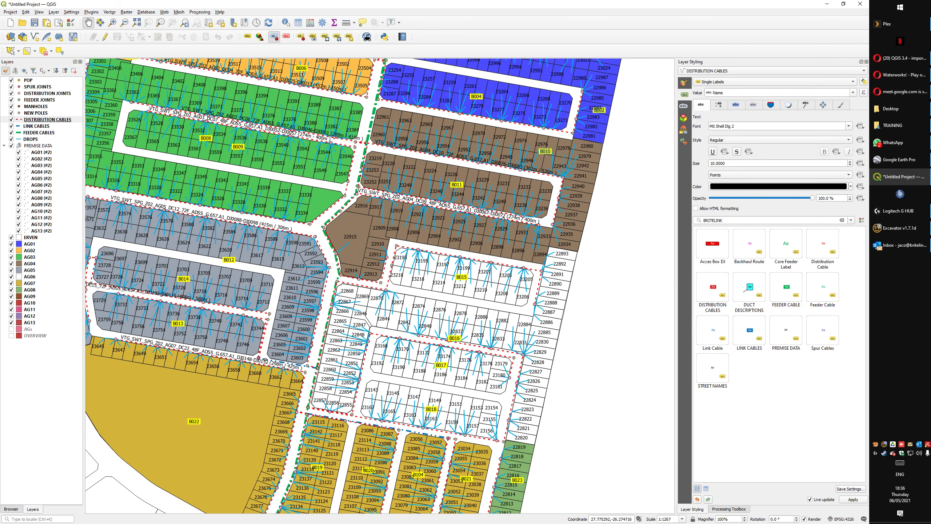
left_click(823, 245)
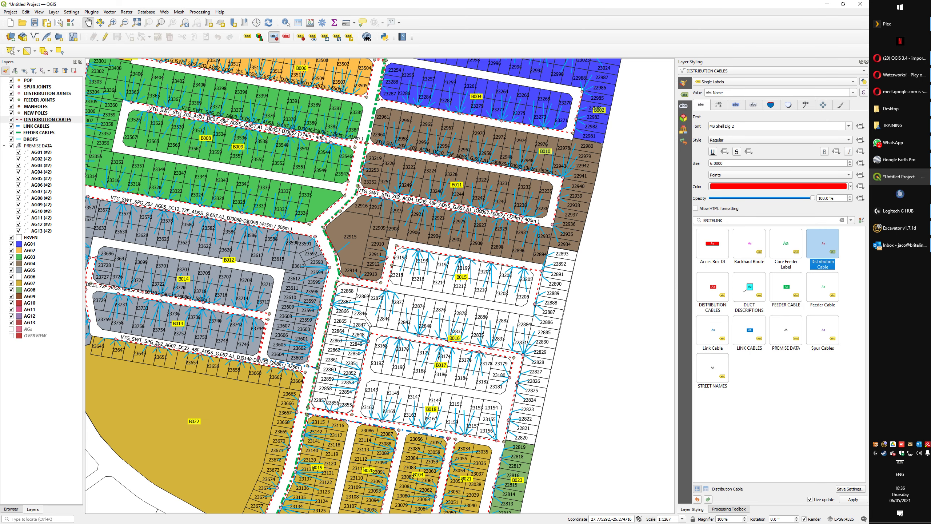
- Give the LINK CABLES layer single labels with the LINK CABLES preset, and switch the DISTRIBUTION CABLES labels to the DISTRIBUTION CABLES preset
left_click(37, 126)
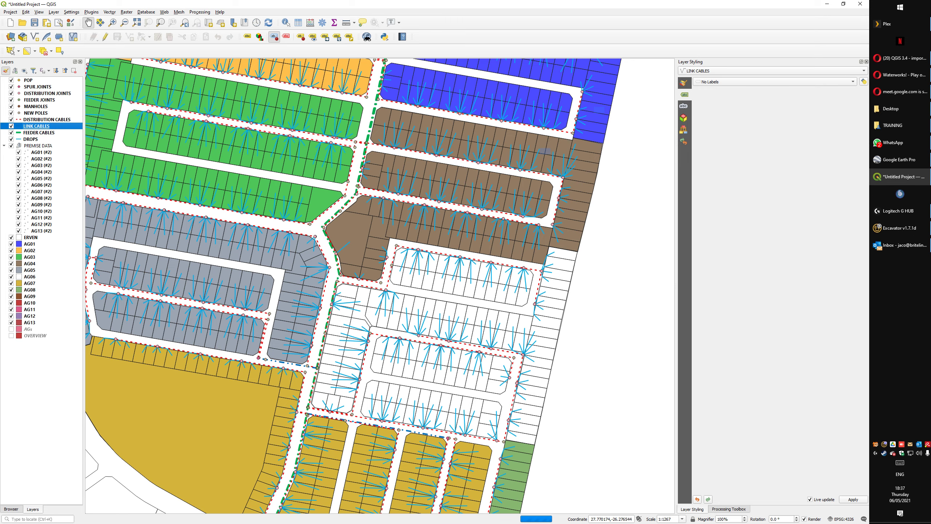
left_click(774, 81)
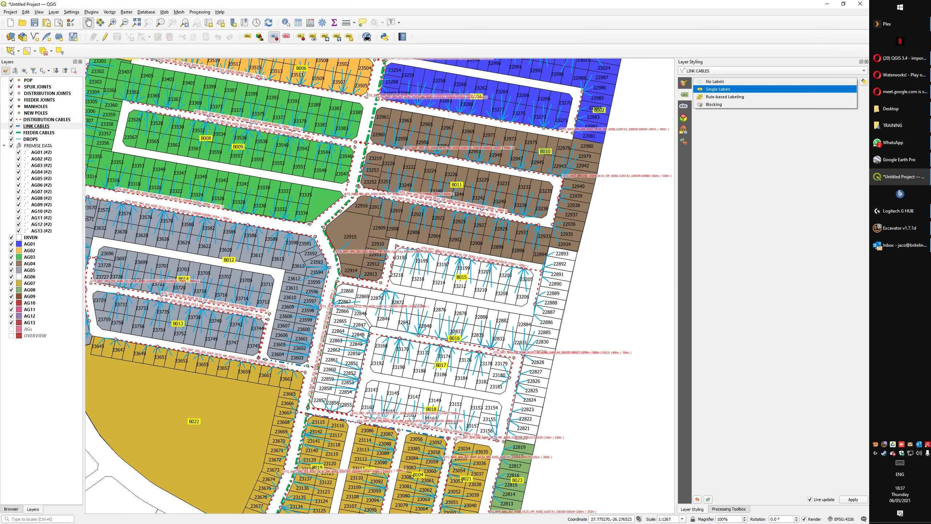
left_click(774, 89)
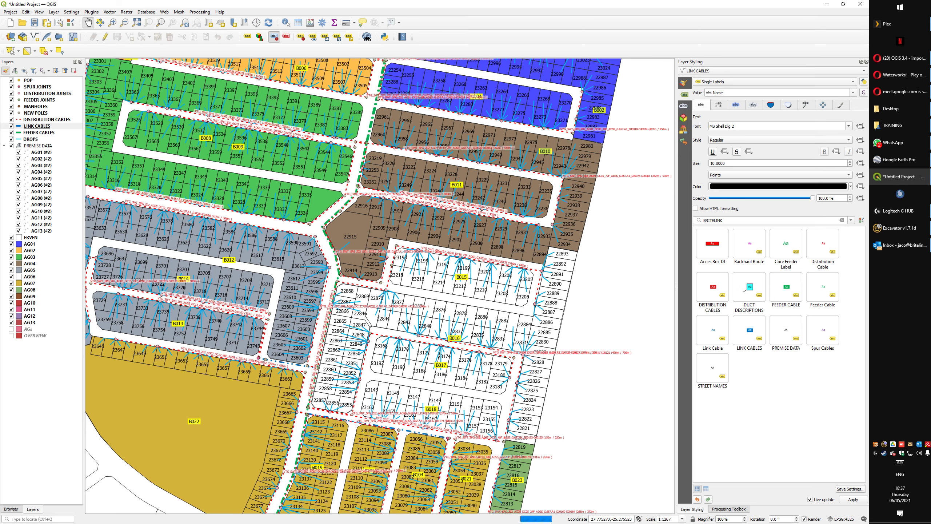
left_click(713, 331)
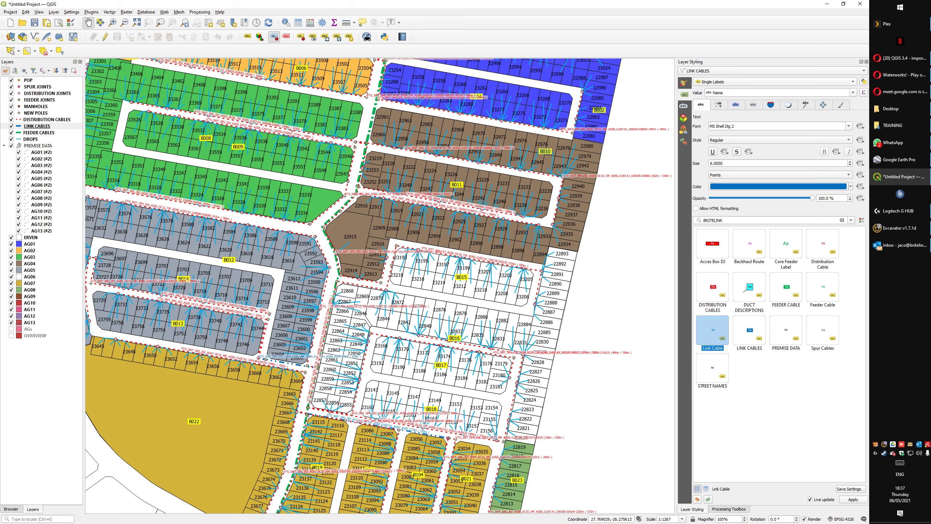
left_click(749, 332)
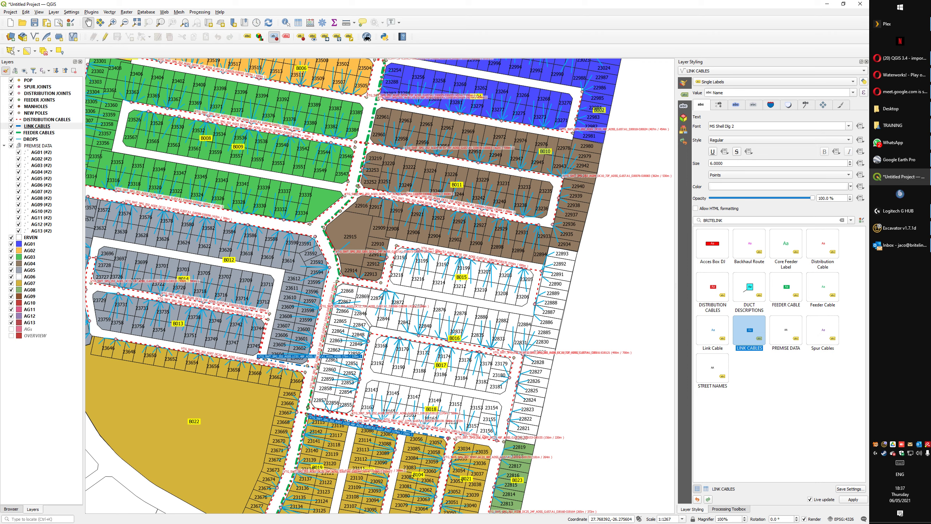
left_click(47, 119)
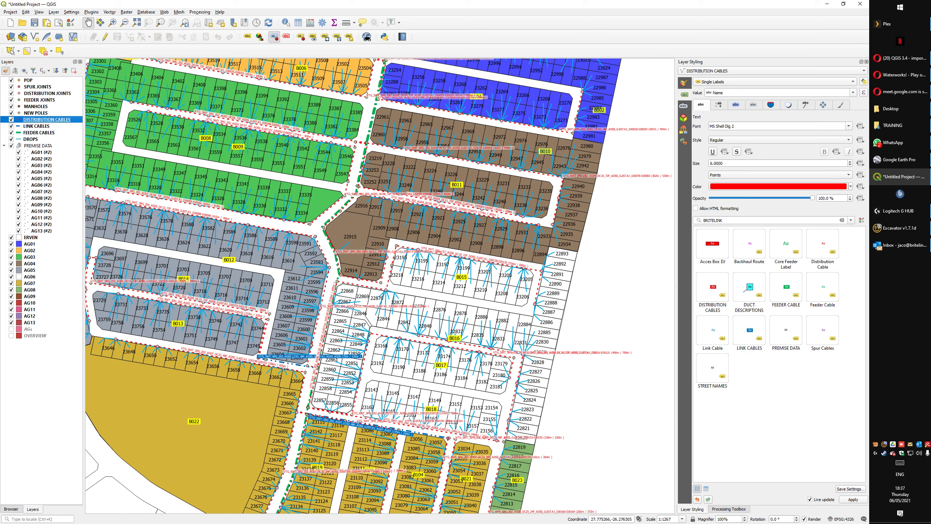
left_click(712, 290)
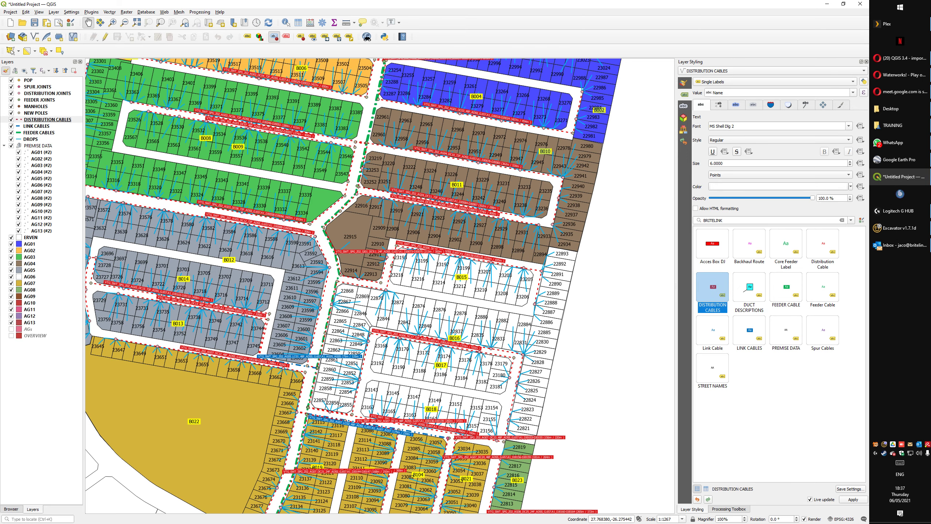
- Turn on single labels by Name for the FEEDER CABLES layer and apply the FEEDER CABLE label preset
left_click(38, 133)
left_click(773, 81)
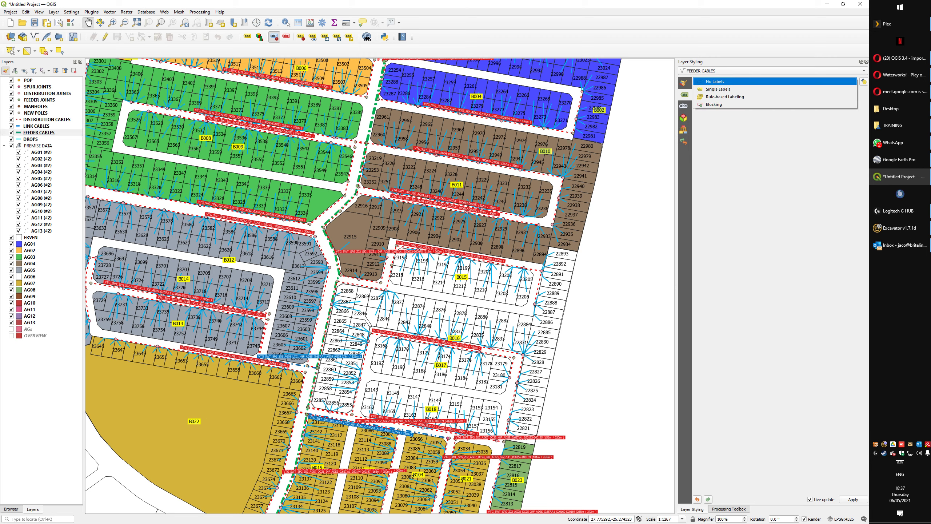
left_click(774, 90)
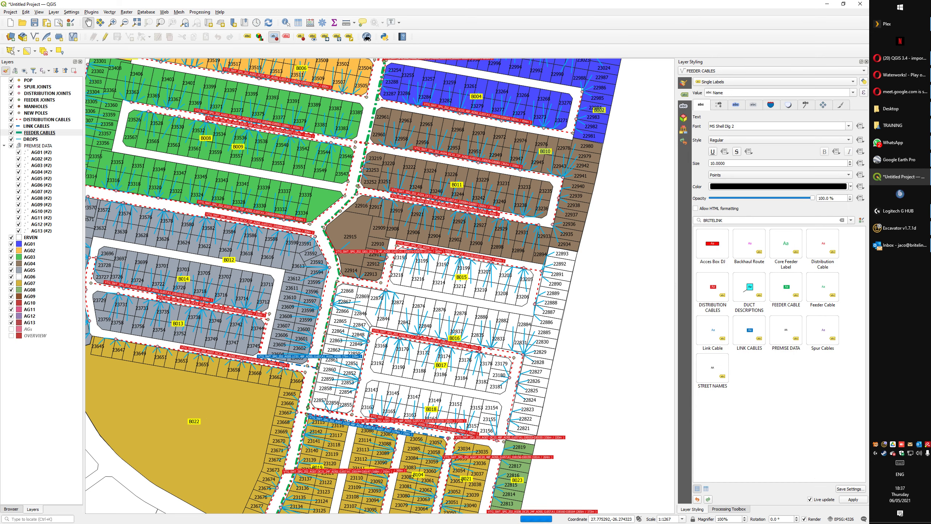
left_click(786, 289)
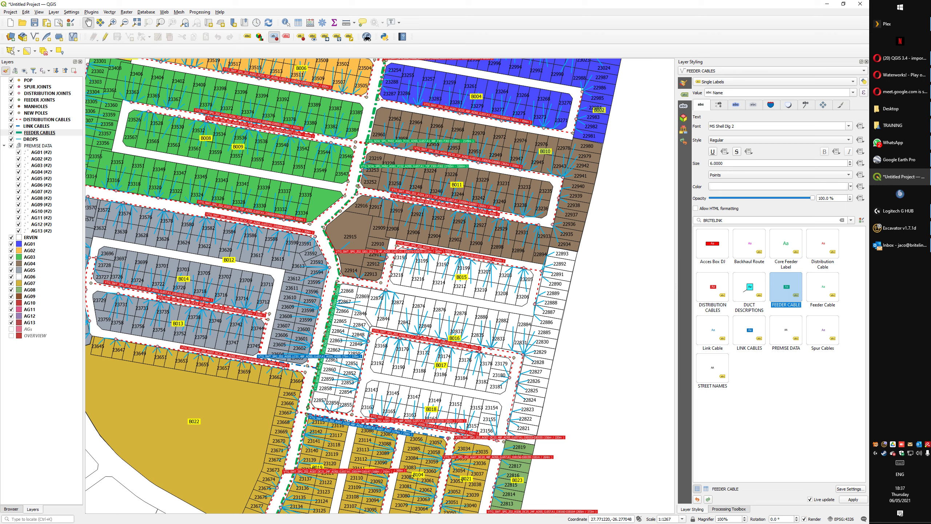
- Turn on single labels by Name for the NEW POLES layer and apply the Pole Labels preset
left_click(35, 112)
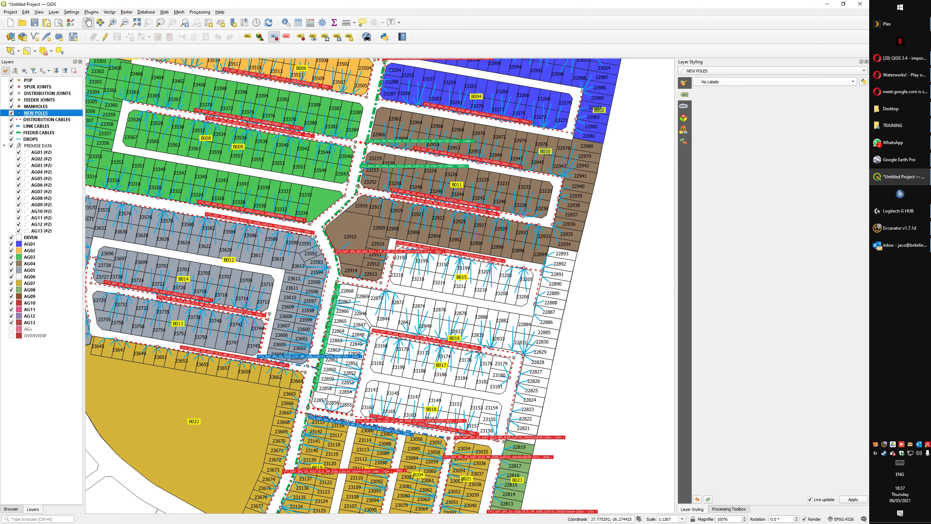
left_click(715, 81)
left_click(718, 89)
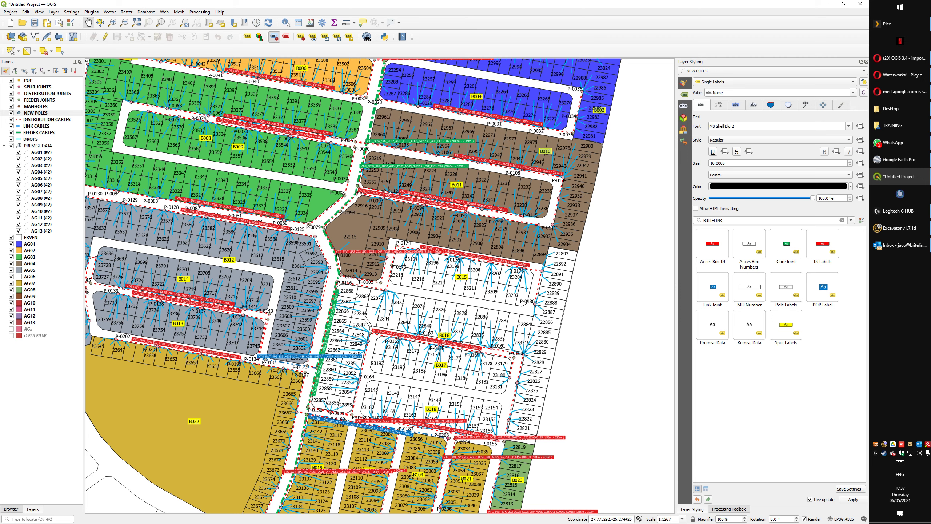
left_click(786, 288)
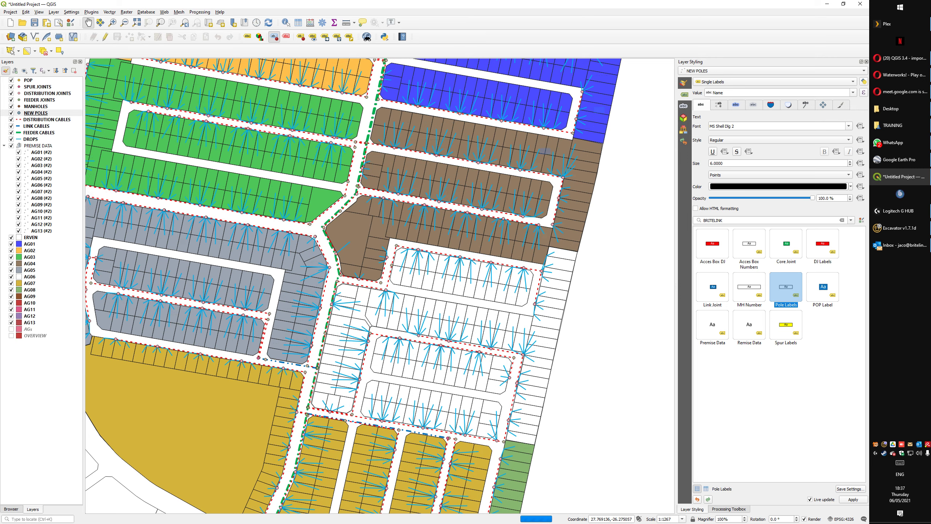
- Turn on single labels by Name for the MANHOLES layer and apply the MH Number label preset
left_click(36, 113)
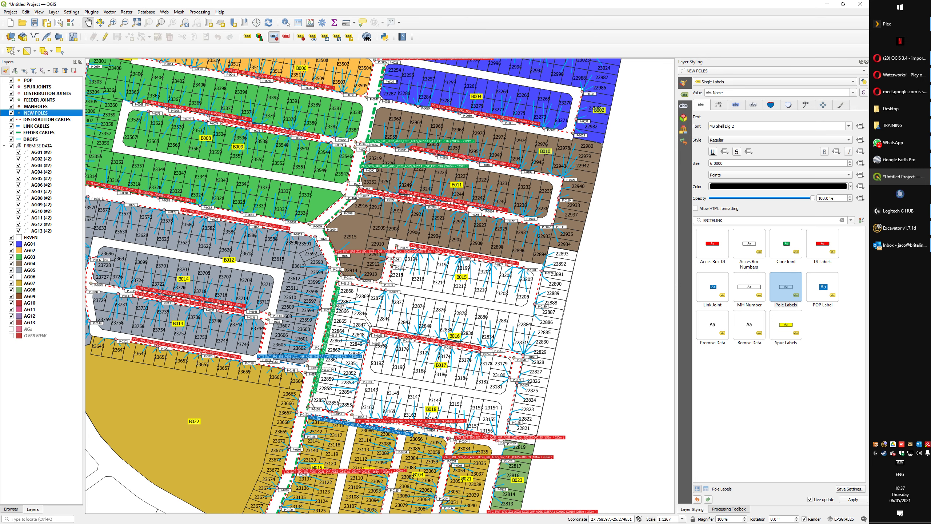
left_click(36, 106)
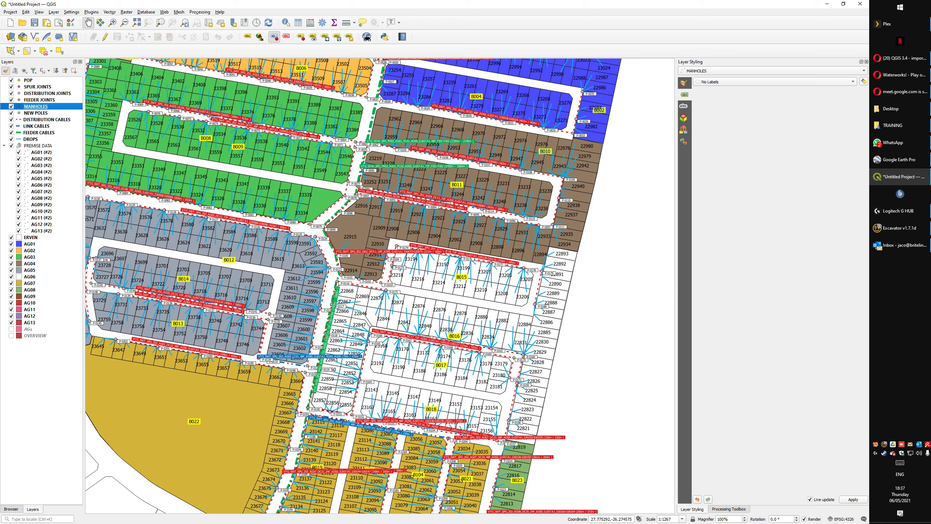
left_click(774, 82)
left_click(734, 90)
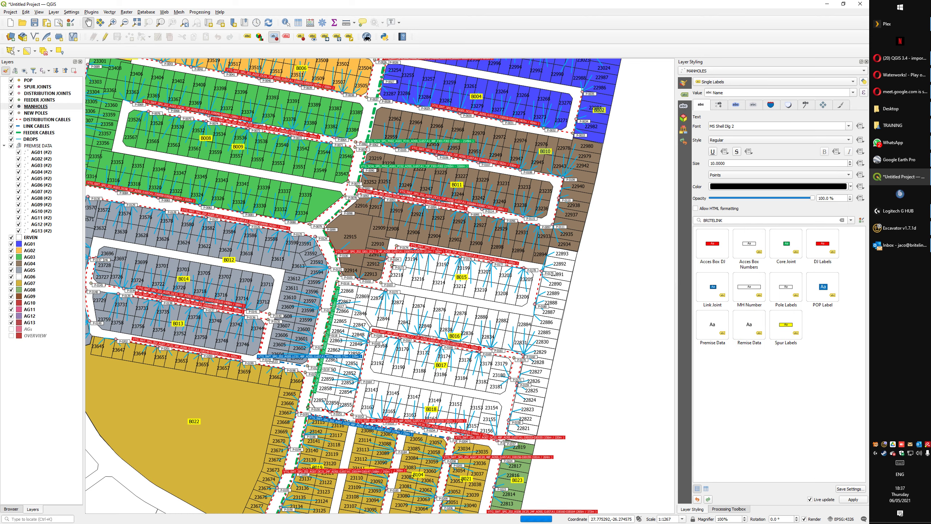
left_click(749, 289)
- Turn on single labels by Name for the FEEDER JOINTS layer and apply the Core Joint label preset
left_click(40, 100)
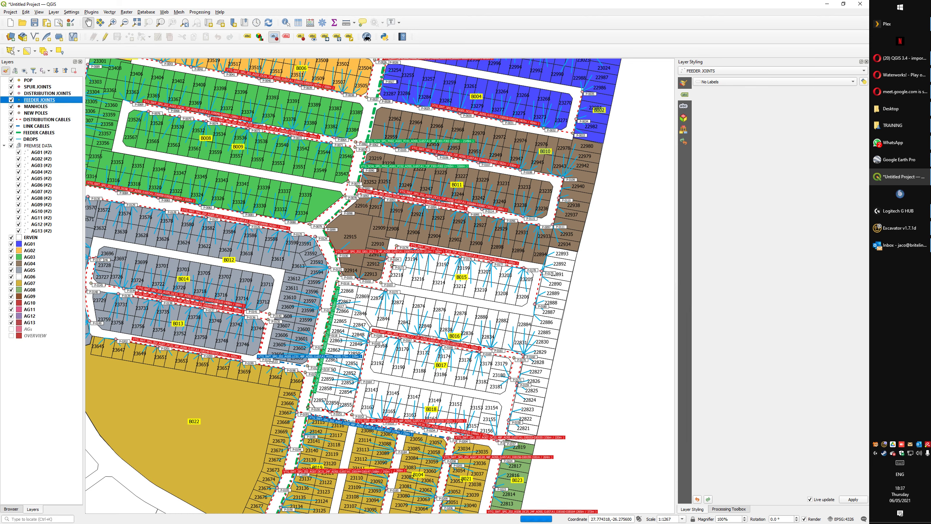
left_click(774, 82)
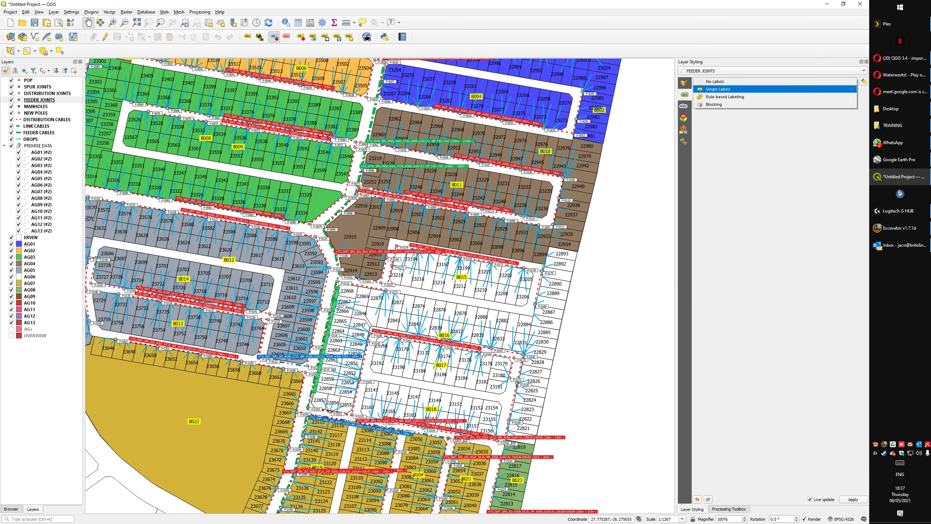
left_click(719, 89)
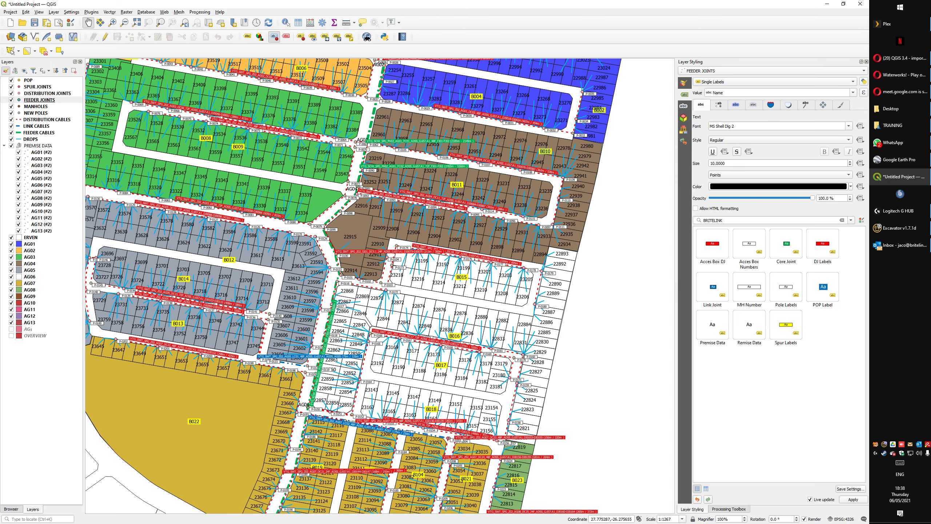
left_click(785, 243)
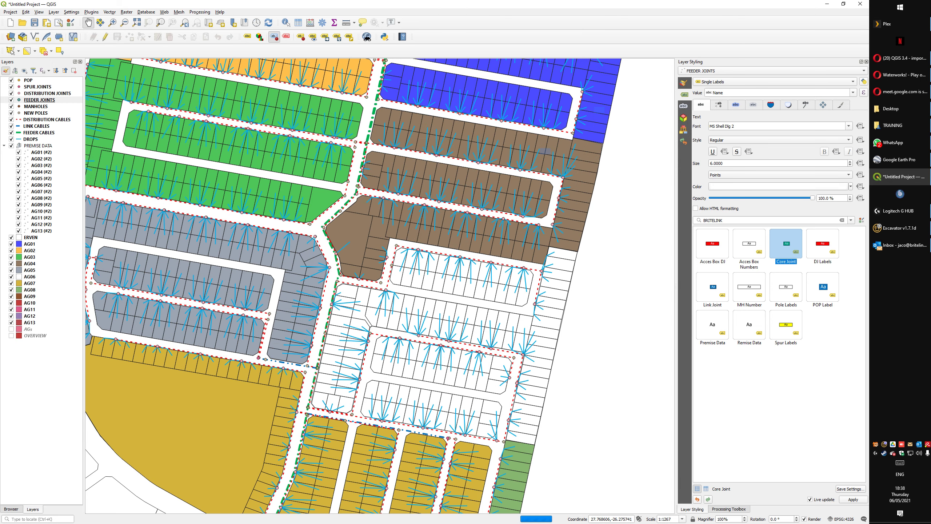
- Turn on single labels by Name for the DISTRIBUTION JOINTS layer and apply the DJ Labels preset
left_click(46, 93)
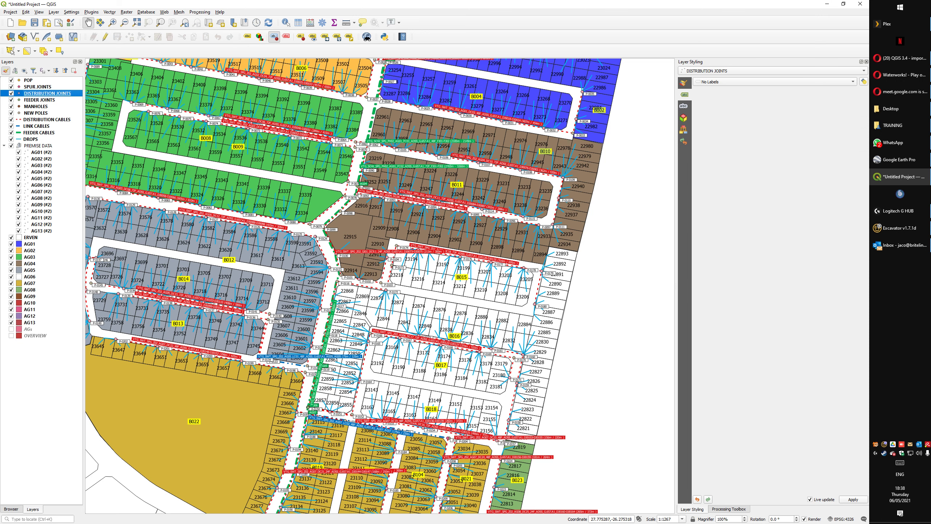
left_click(774, 81)
left_click(719, 89)
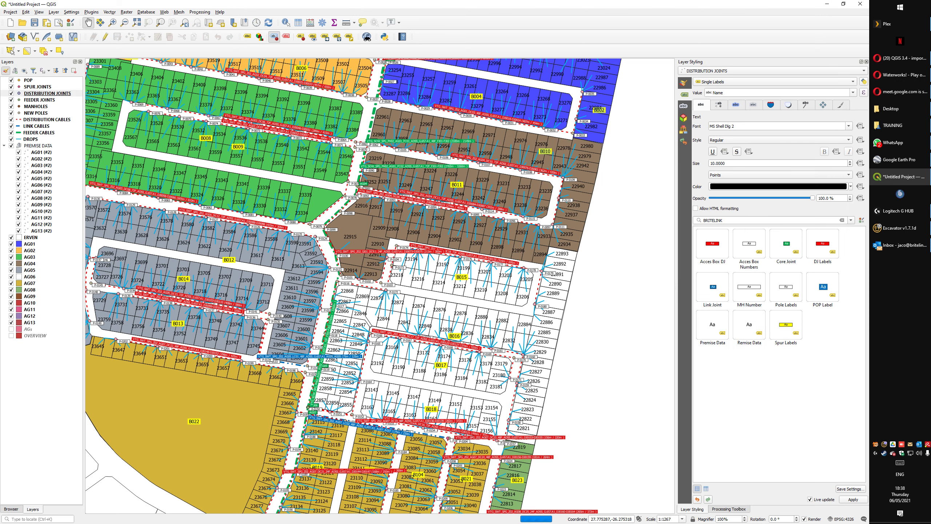
left_click(823, 243)
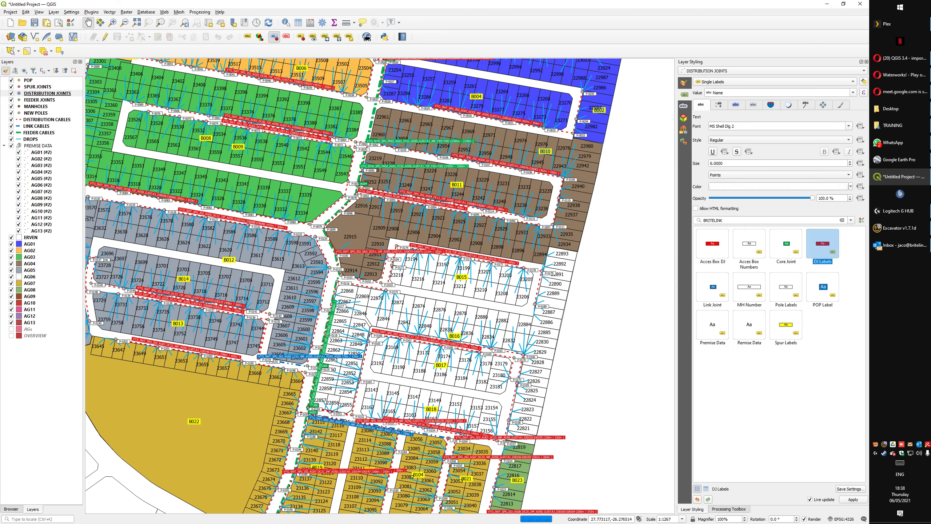
- Turn on single labels by Name for the SPUR JOINTS layer and apply the Spur Labels preset
left_click(38, 87)
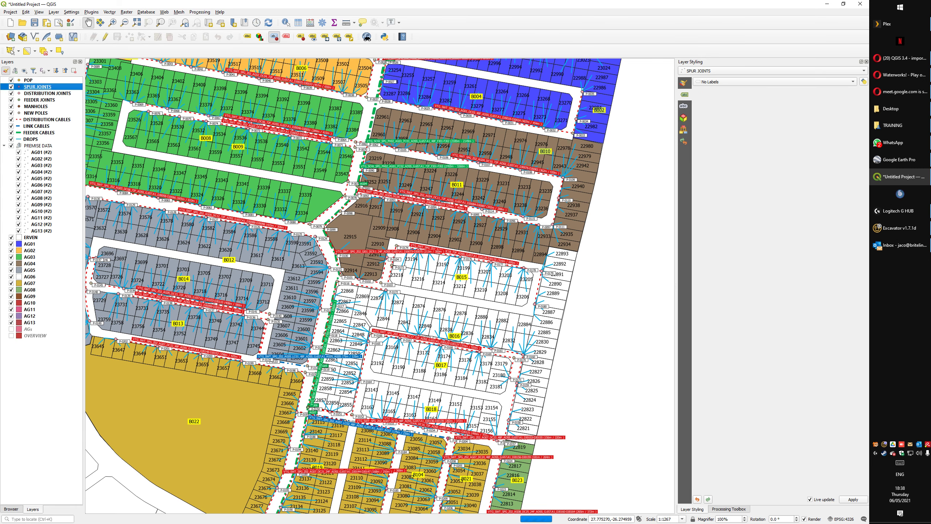
left_click(774, 82)
left_click(733, 89)
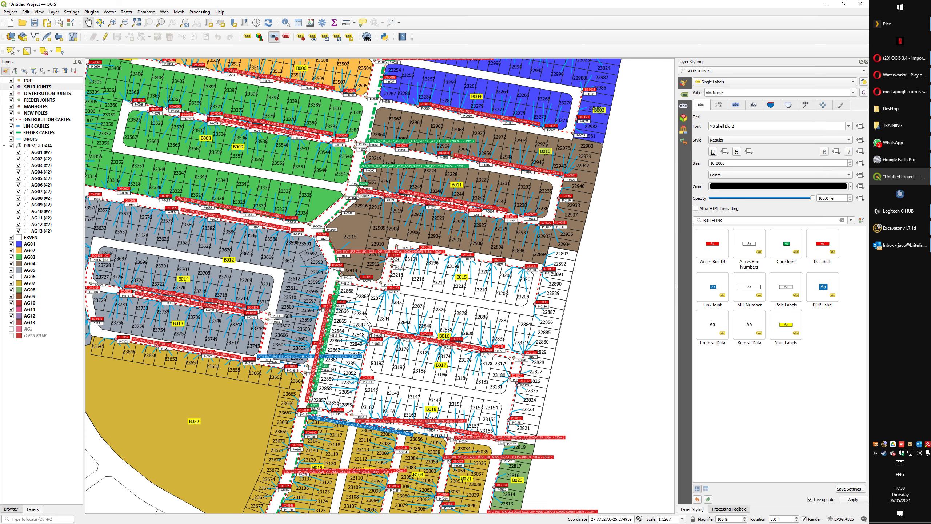
left_click(786, 324)
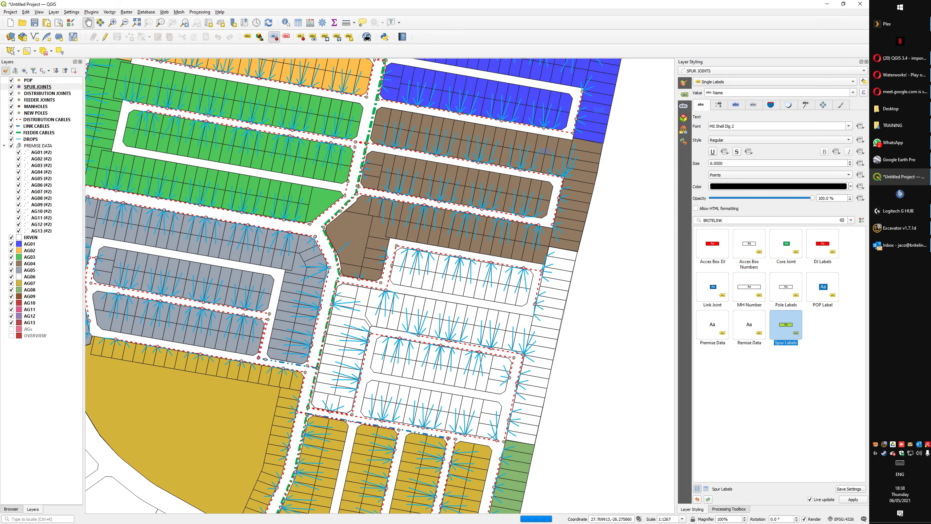
- Turn on single labels by Name for the POP layer and apply the POP Label preset
left_click(28, 80)
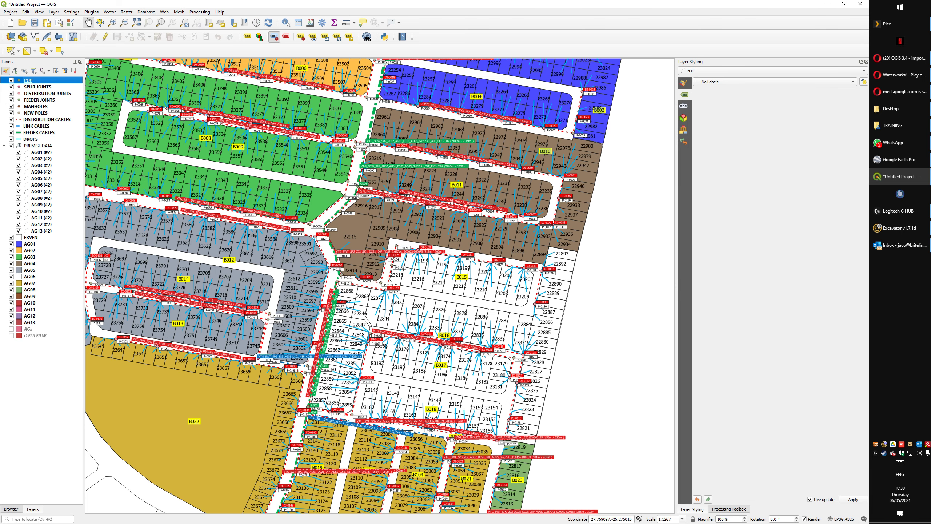
left_click(775, 82)
left_click(718, 89)
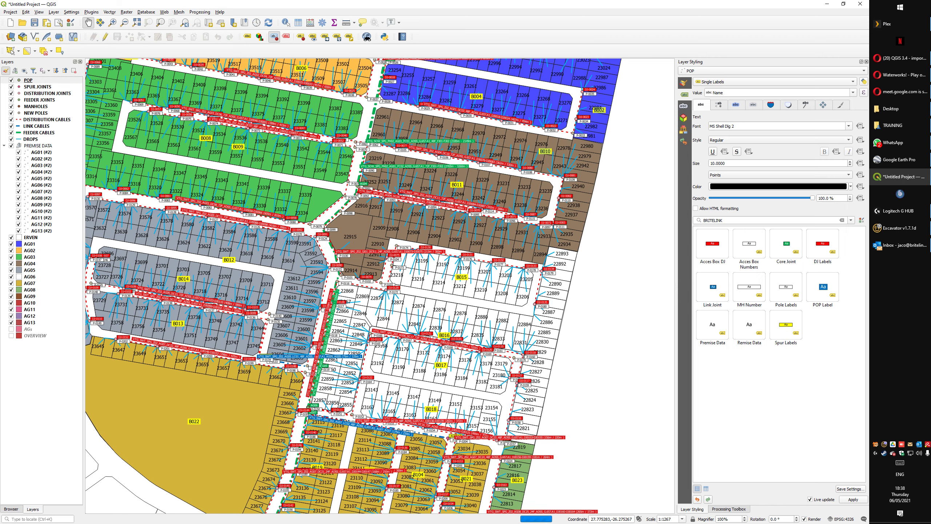
left_click(822, 287)
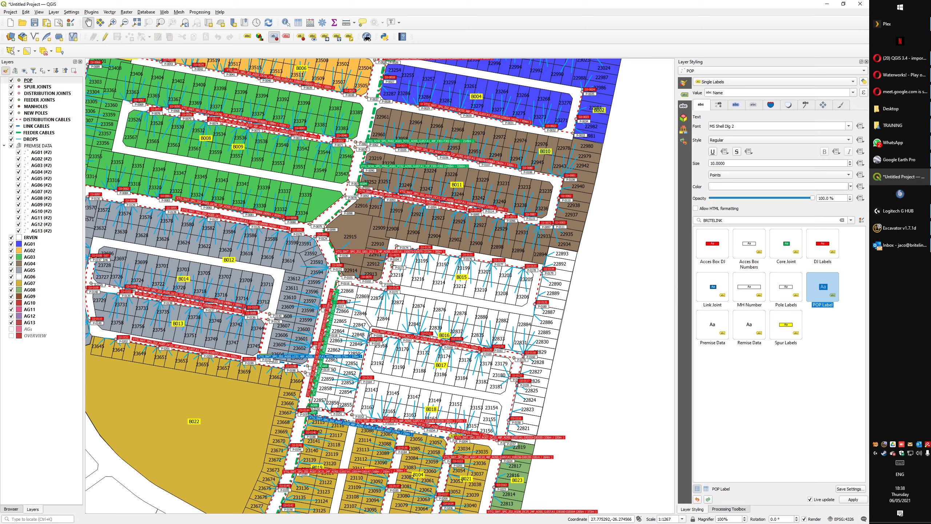
- Switch the POP layer from label settings to symbology and apply the BRITELINK POP marker as its single symbol
left_click(684, 83)
left_click(775, 81)
left_click(719, 82)
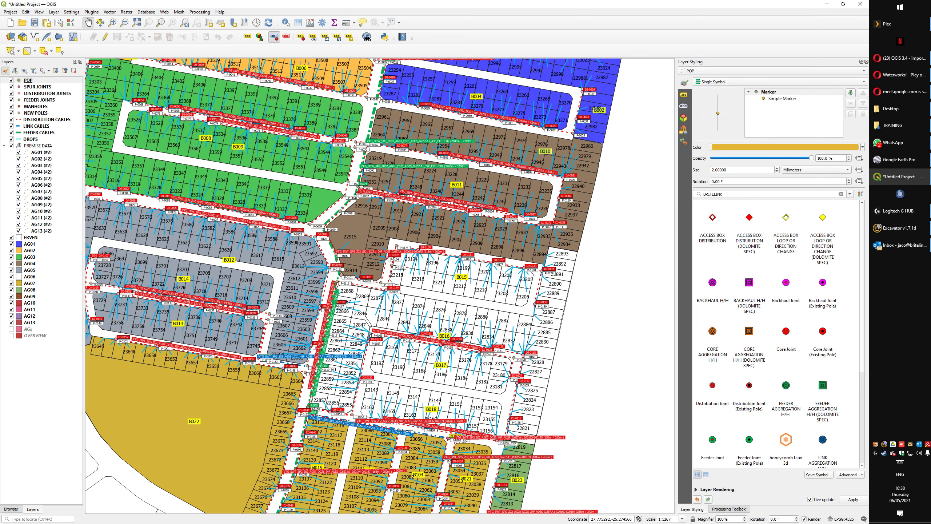
scroll(778, 334, "down", 4)
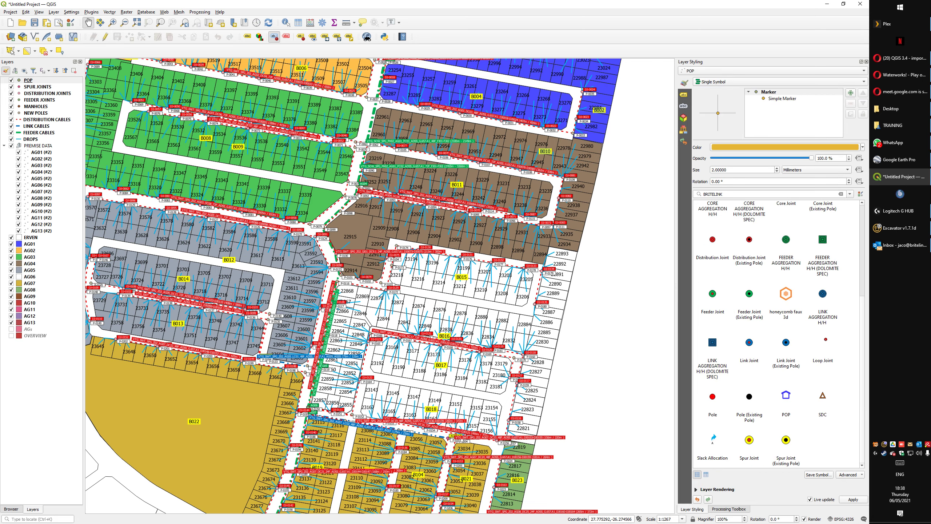
left_click(786, 396)
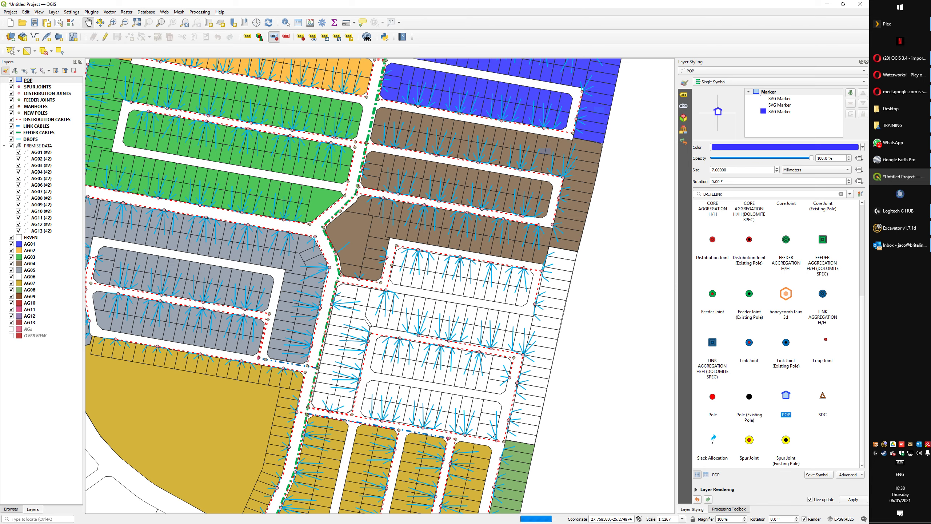
- Show the saved markers as a detailed list of All Symbols and apply the Spur Joint symbol to the SPUR JOINTS layer
left_click(37, 87)
scroll(778, 334, "down", 3)
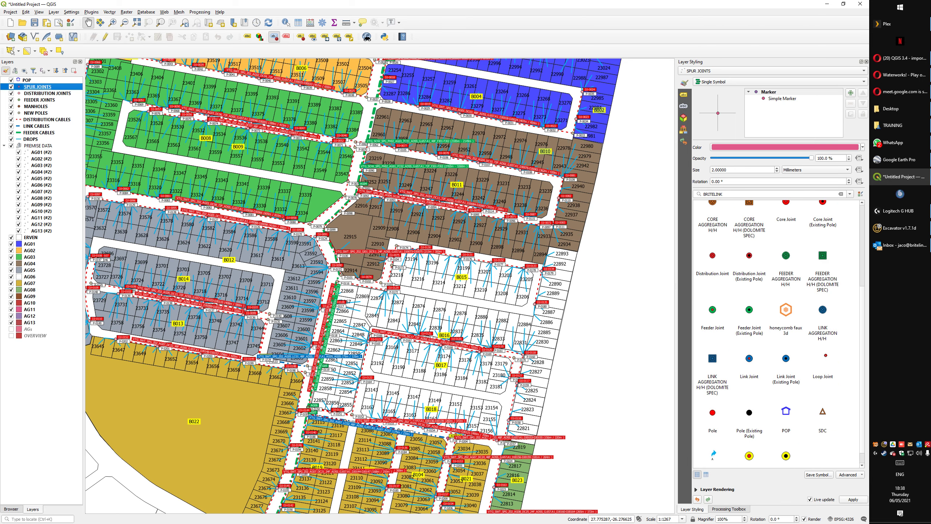
scroll(777, 334, "up", 3)
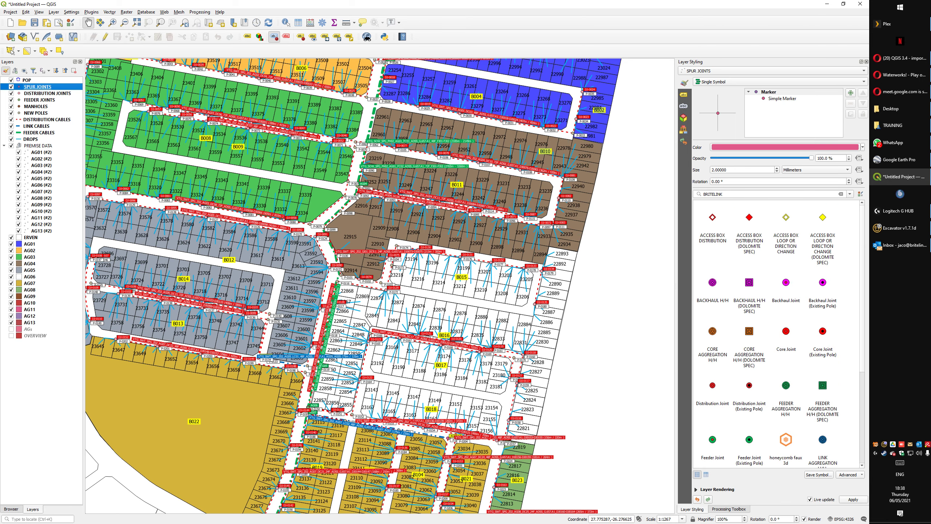
left_click(706, 475)
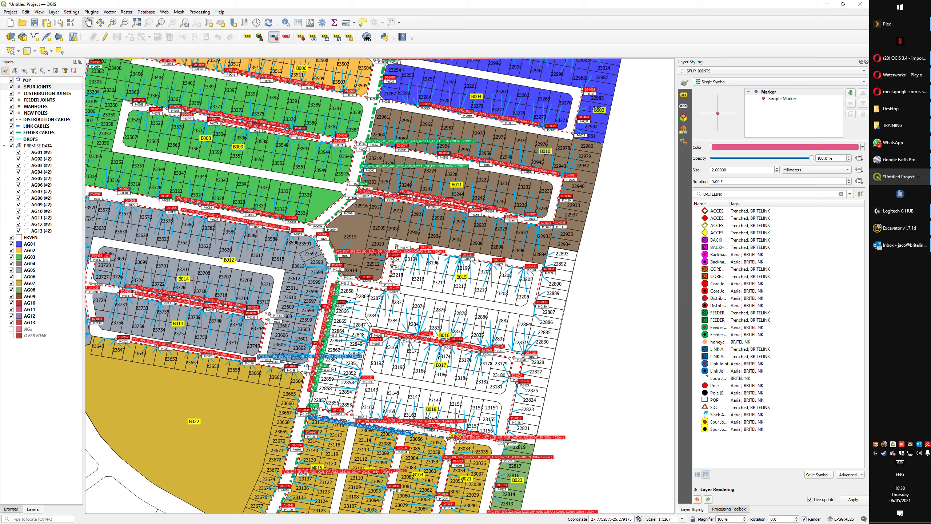
left_click(850, 194)
left_click(701, 205)
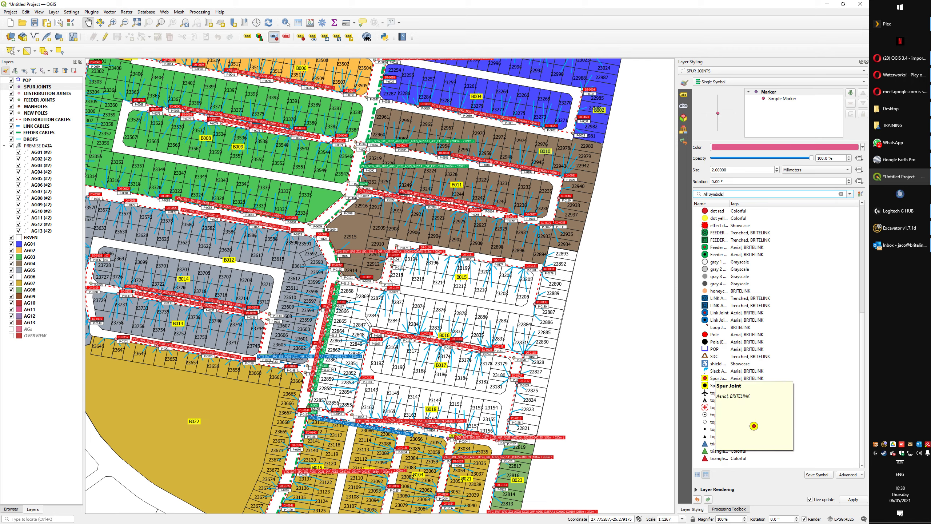
left_click(715, 378)
left_click(37, 87)
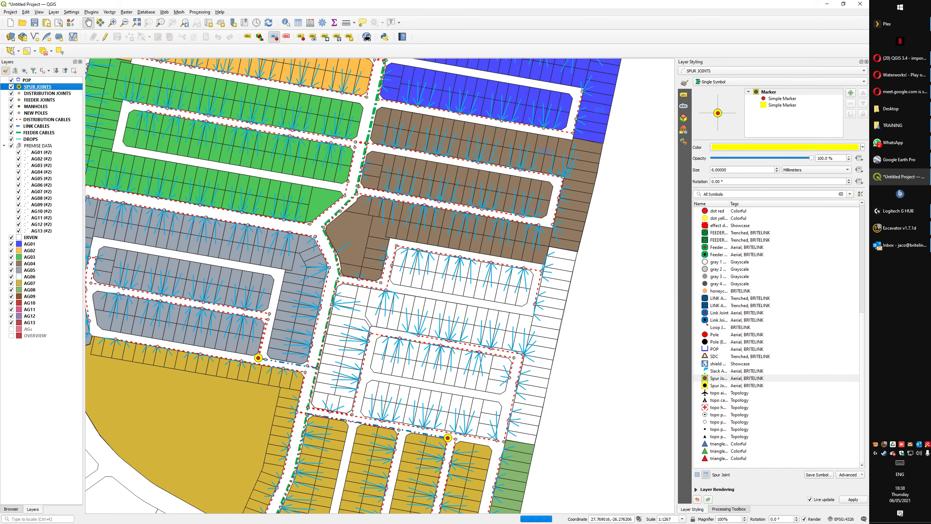
- Filter the saved symbols to BRITELINK and apply the Distribution Joint symbol to the DISTRIBUTION JOINTS layer
left_click(47, 93)
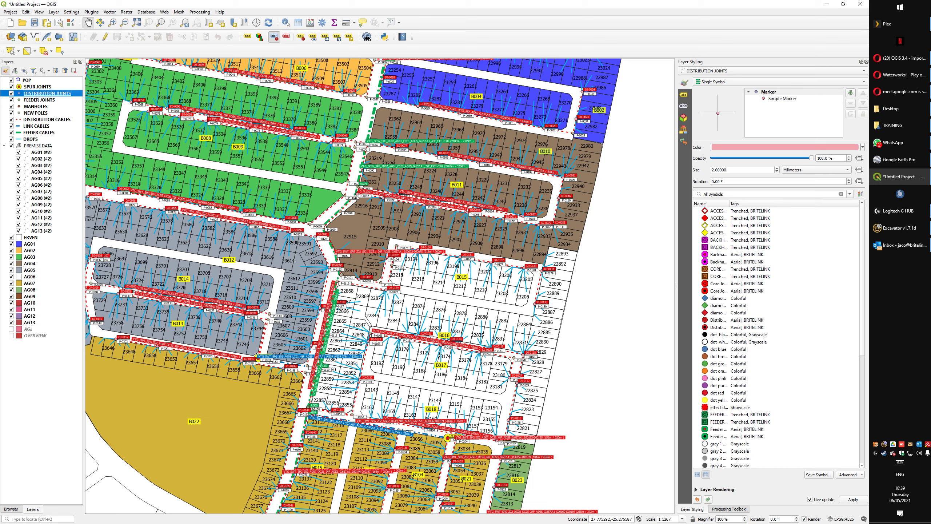
left_click(850, 194)
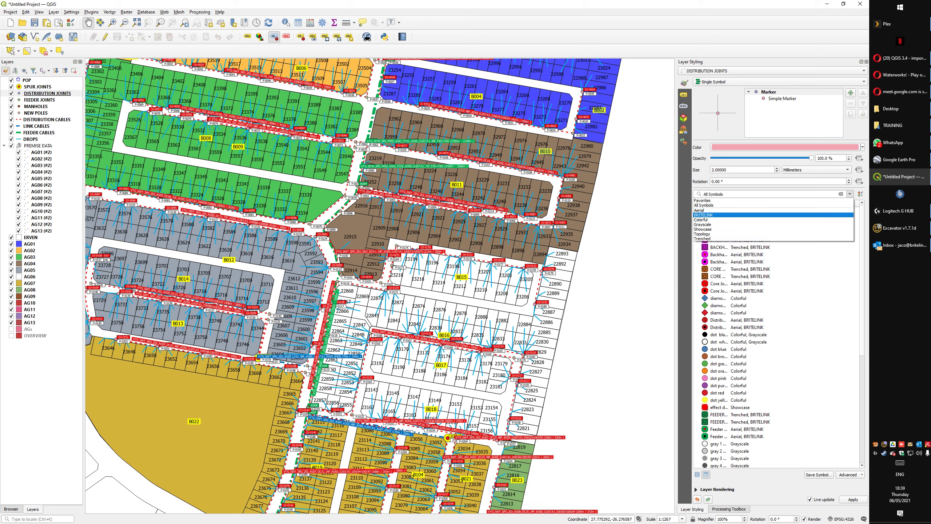
left_click(703, 215)
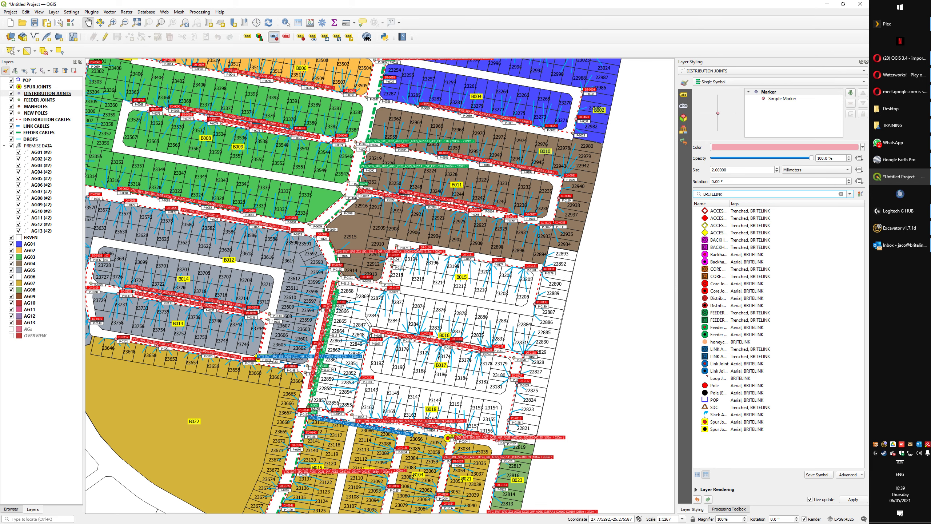
left_click(718, 298)
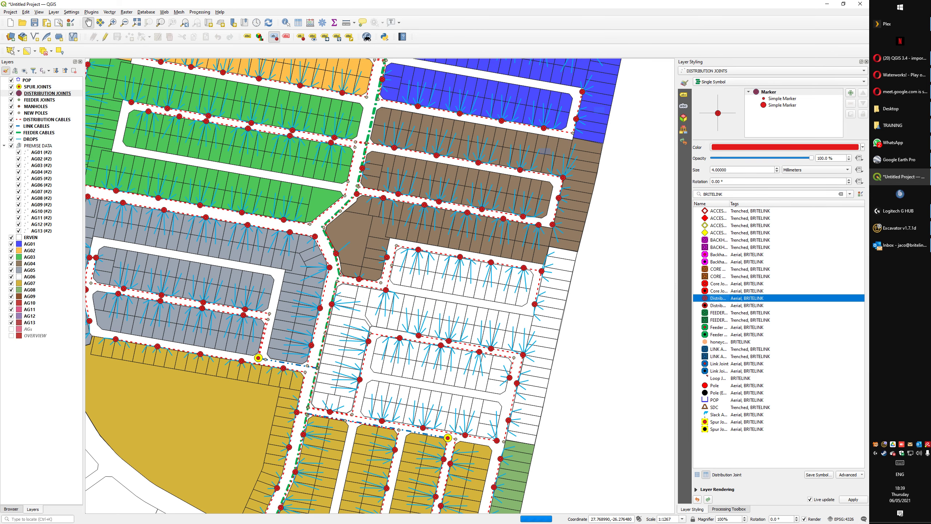
- Apply the Feeder Joint symbol to the FEEDER JOINTS layer and the CORE AGGREGATION H/H symbol to the MANHOLES layer
left_click(39, 100)
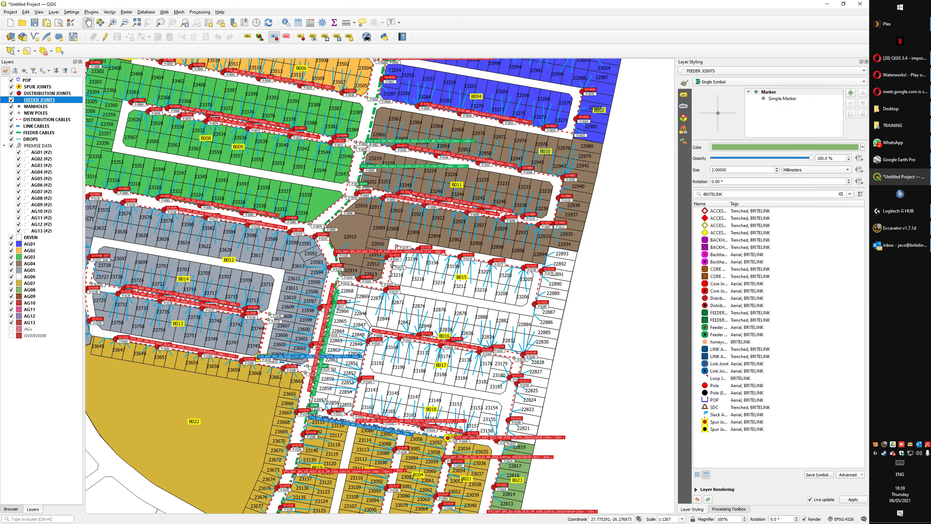
left_click(717, 327)
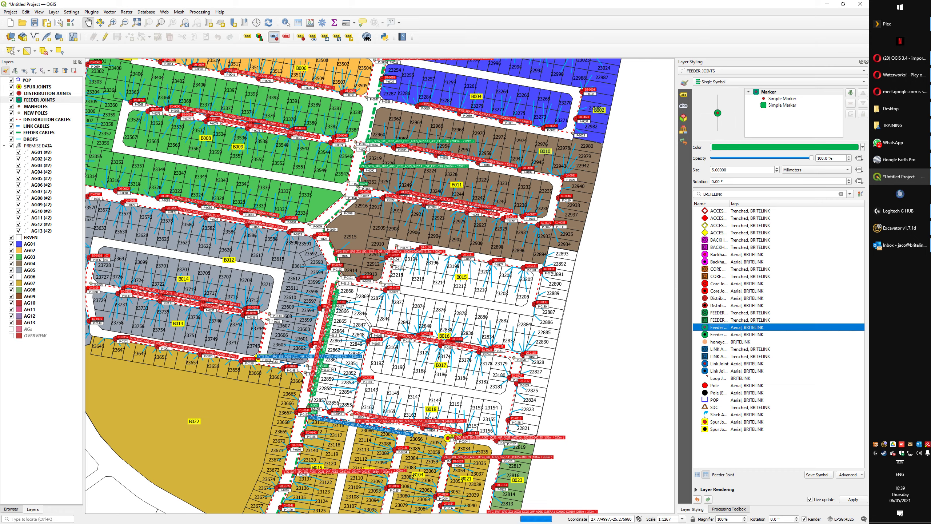
left_click(35, 106)
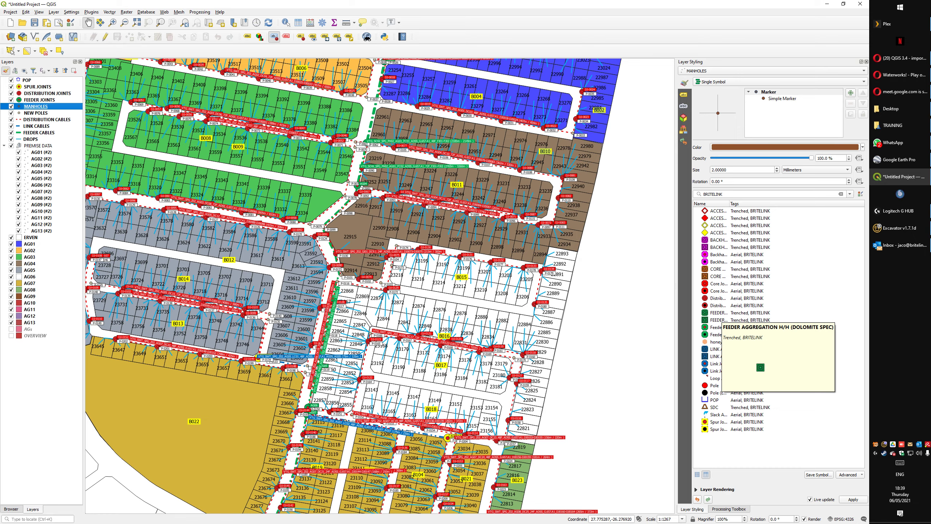
left_click(715, 269)
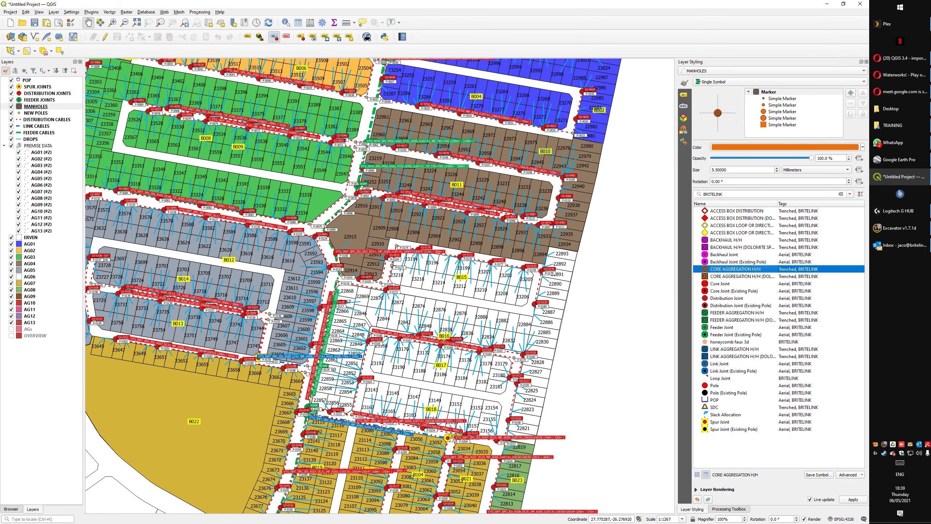
- Apply the BRITELINK Pole symbol to the NEW POLES layer
left_click(36, 113)
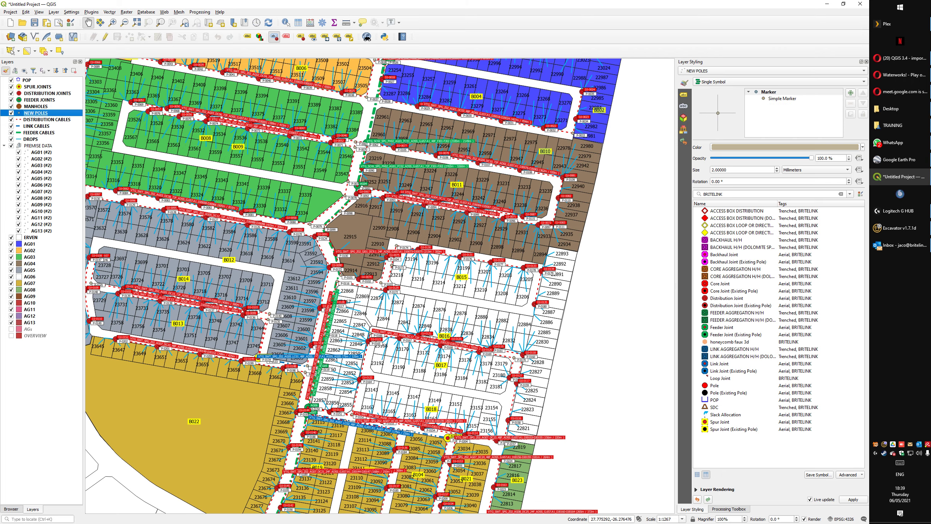
left_click(714, 385)
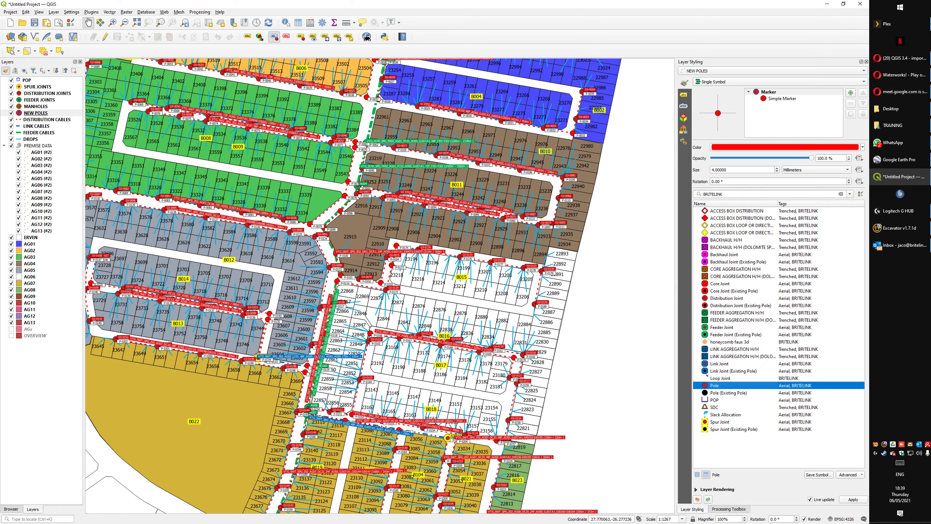
scroll(229, 323, "down", 1)
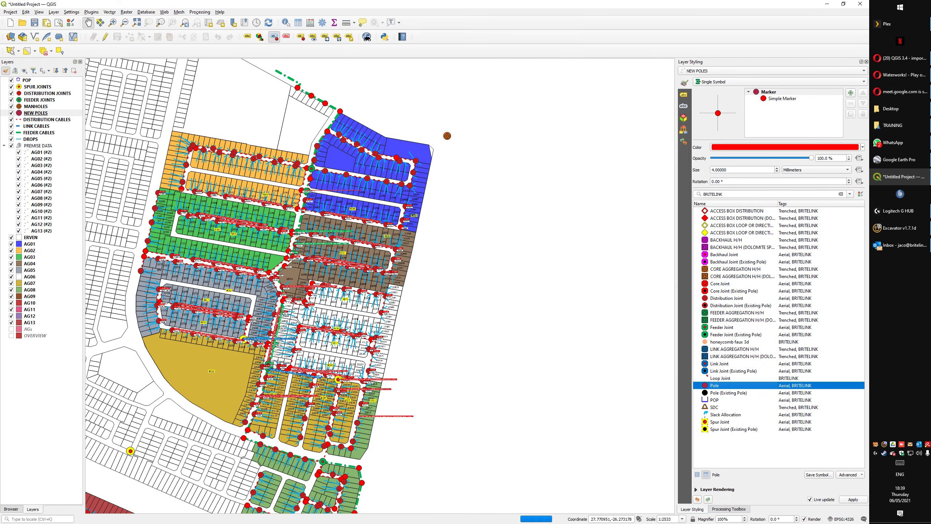
- Save the project as VTG_SWT_SPG_Z02_QGIS PROJECT in the TRAINING folder on Google Drive
left_click_drag(201, 175, 356, 288)
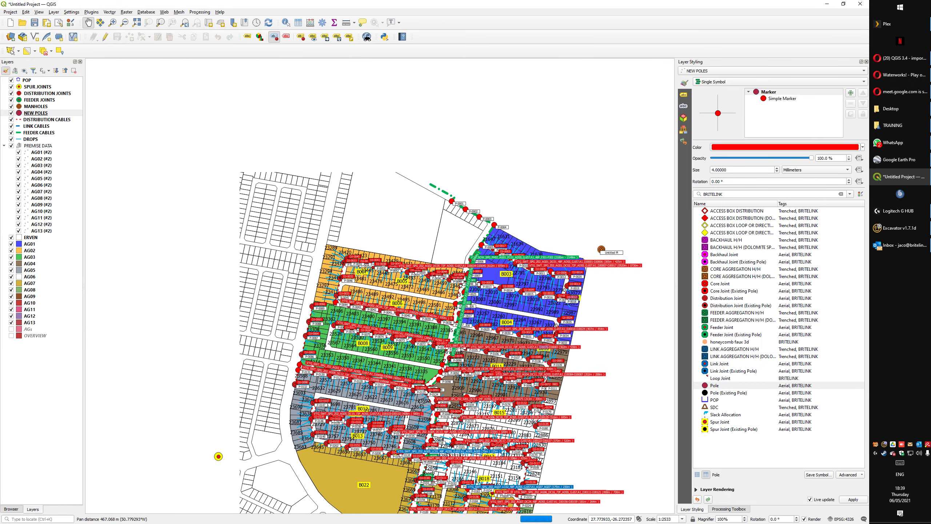
left_click_drag(344, 487, 339, 351)
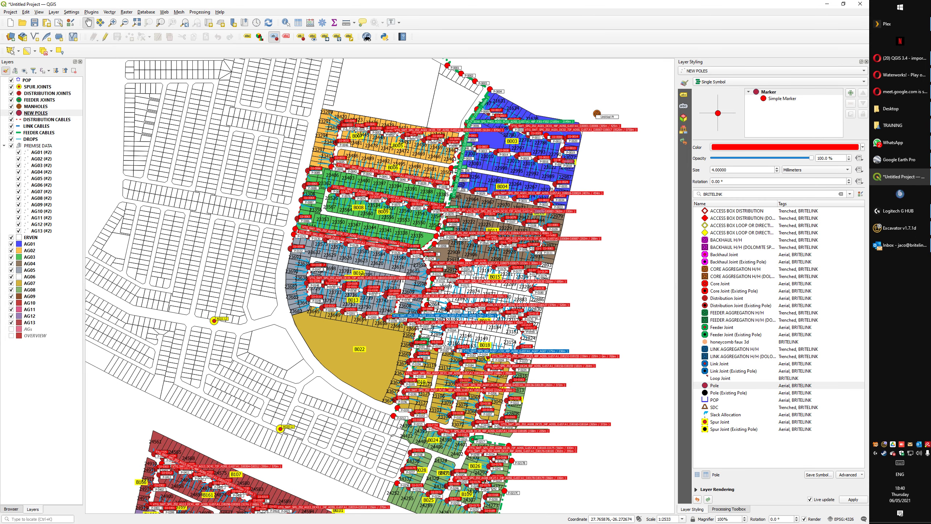
left_click(11, 11)
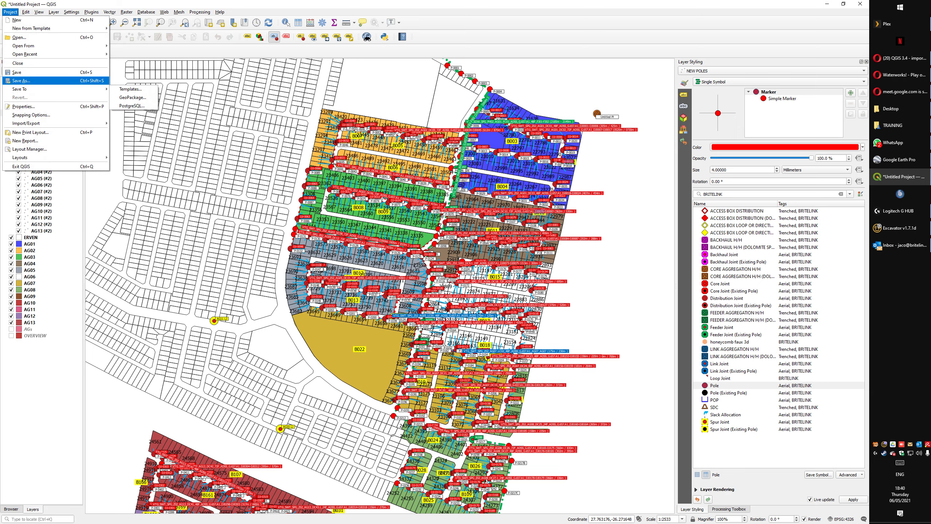
left_click(22, 81)
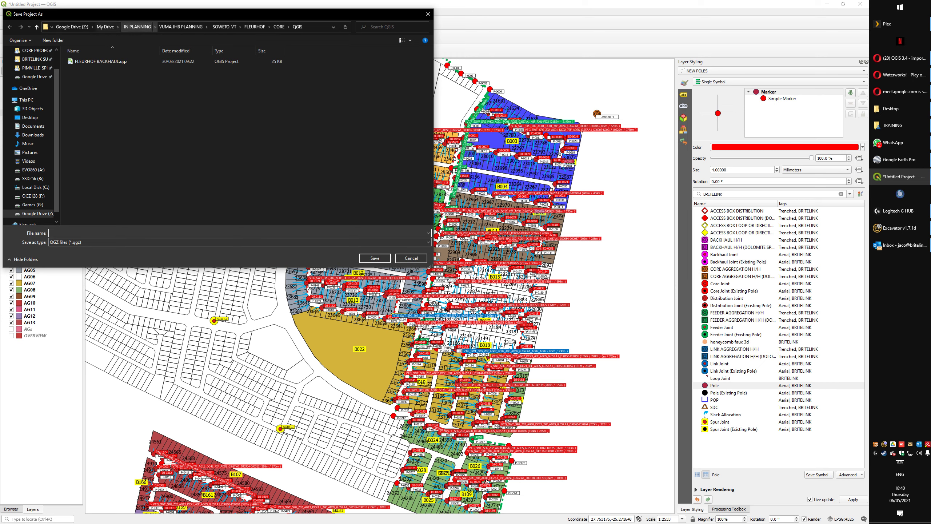
left_click(105, 27)
double_click(85, 69)
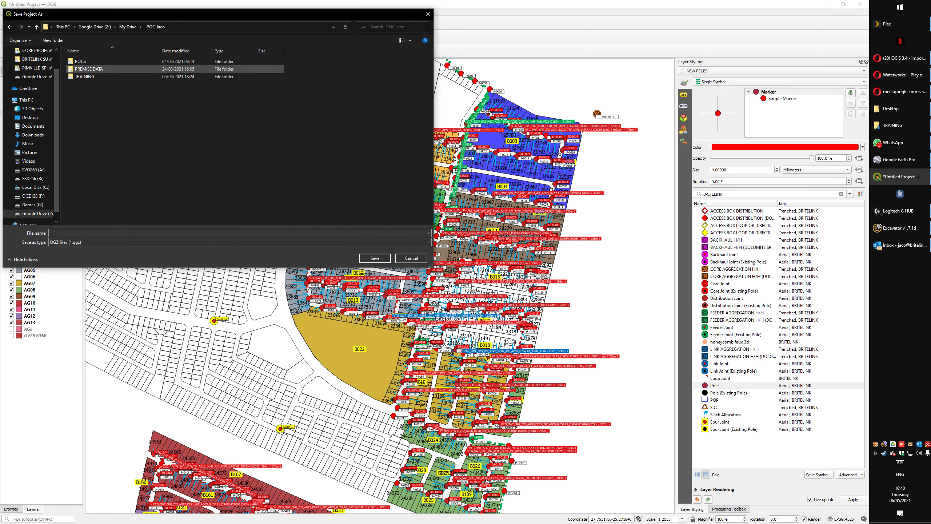
double_click(86, 76)
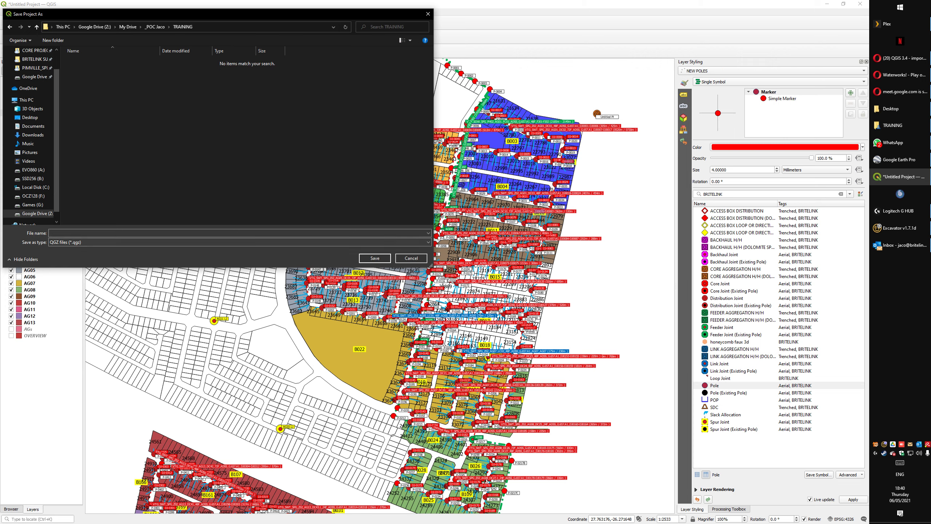
left_click(51, 233)
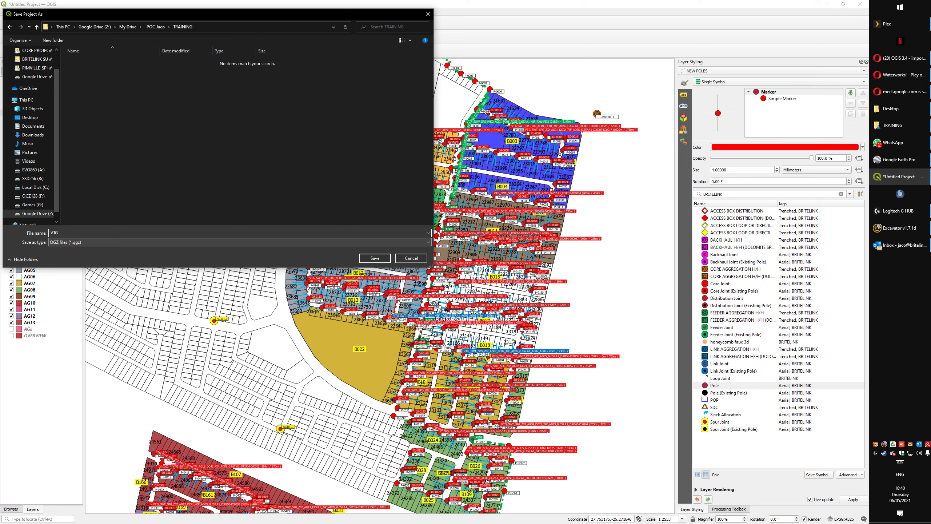
type("SWT_SPG_Z02_QGIS")
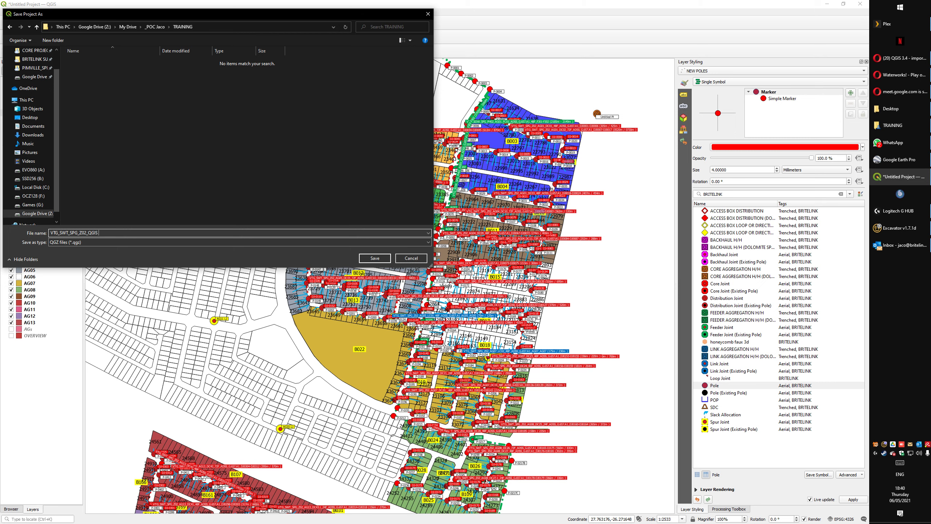
type("PROJECT")
left_click(375, 258)
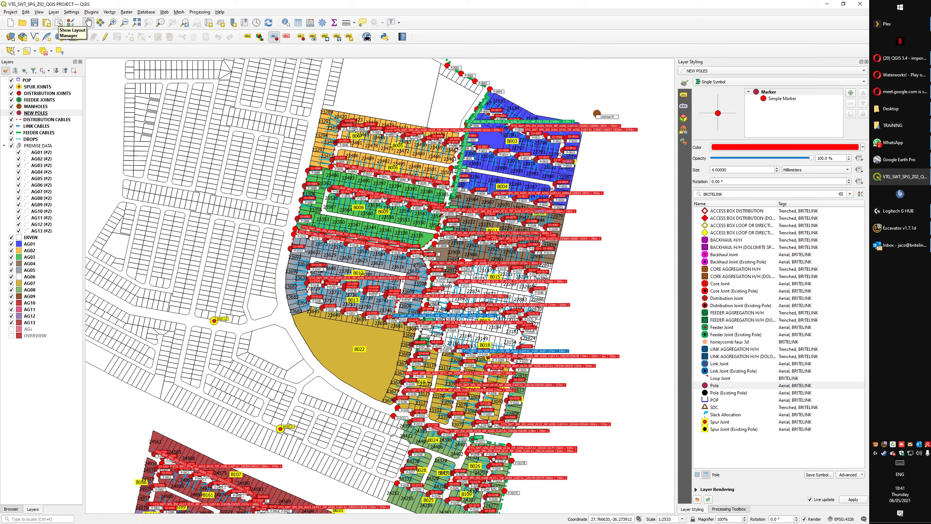
- Set the source for a new print layout to the specific template QGIS LAYOUT TEMPLATE_OVERVIEW.REV02.qpt
left_click(58, 23)
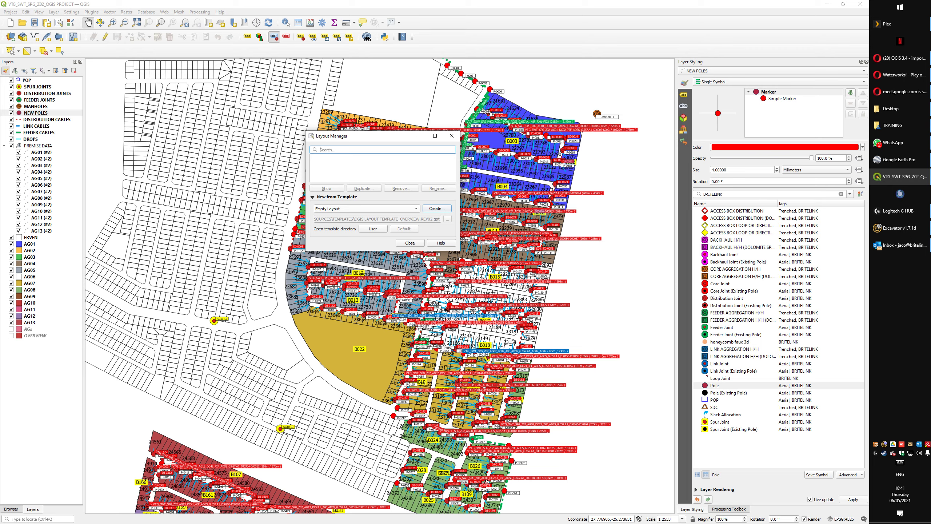
left_click(366, 209)
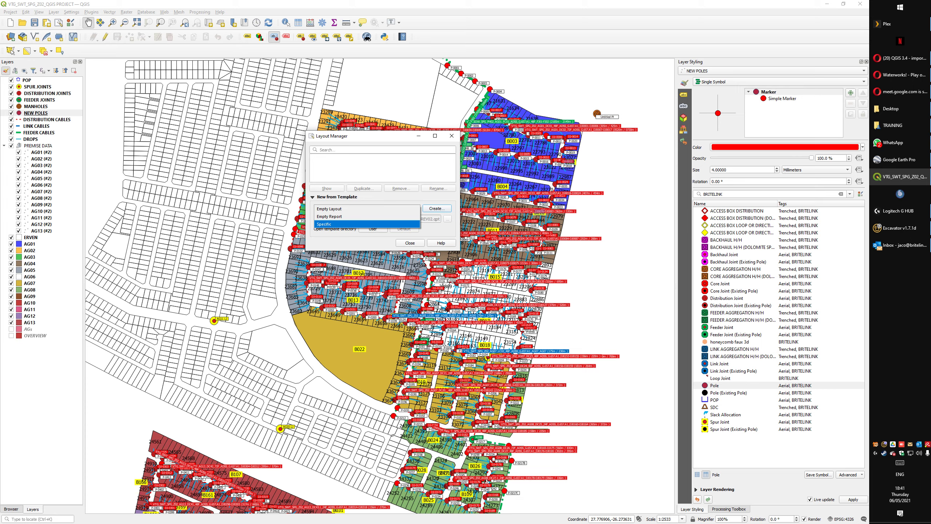
left_click(366, 223)
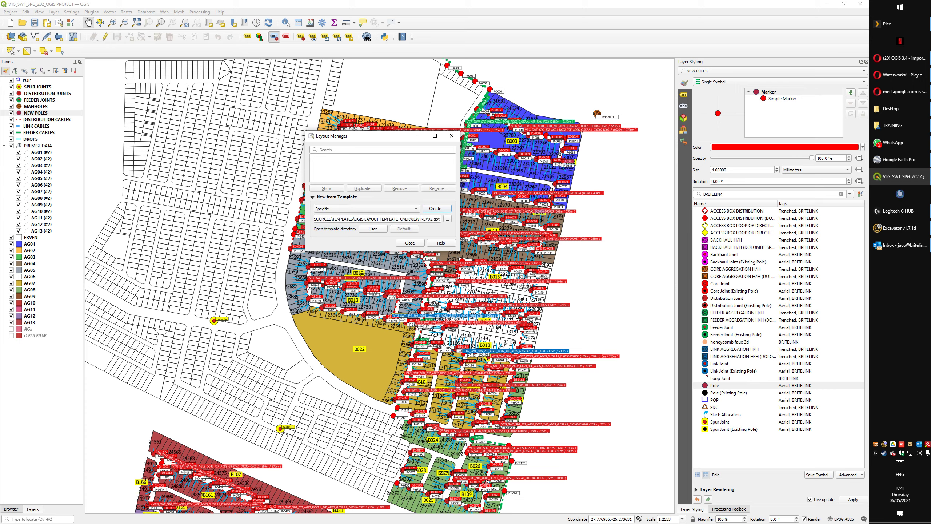
left_click(448, 218)
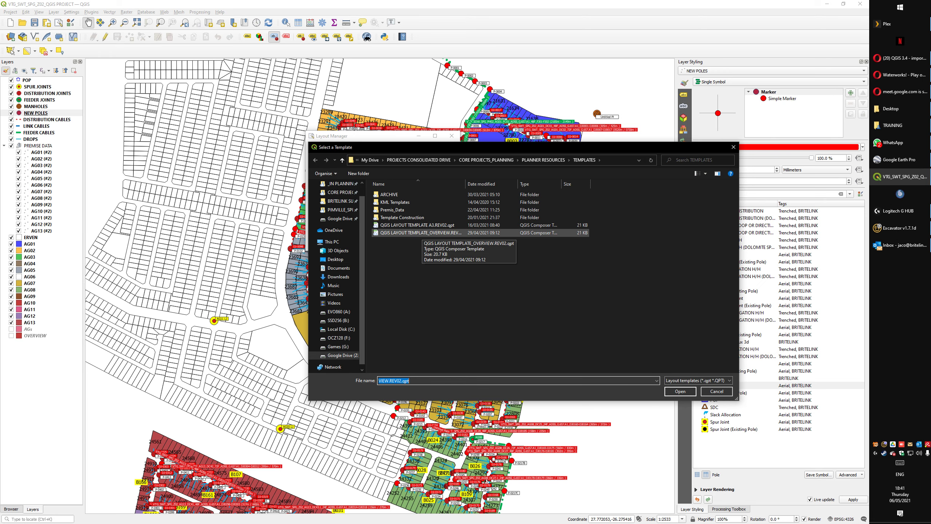
key("Return")
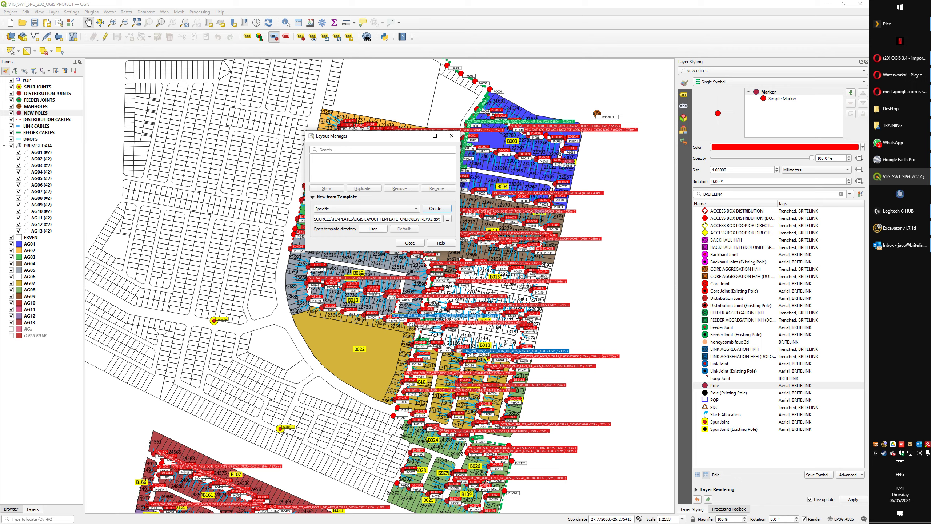
- Create the print layout from the template with the title VTG_SWT_SPG_Z01_AREA OVERVIEW
left_click(436, 208)
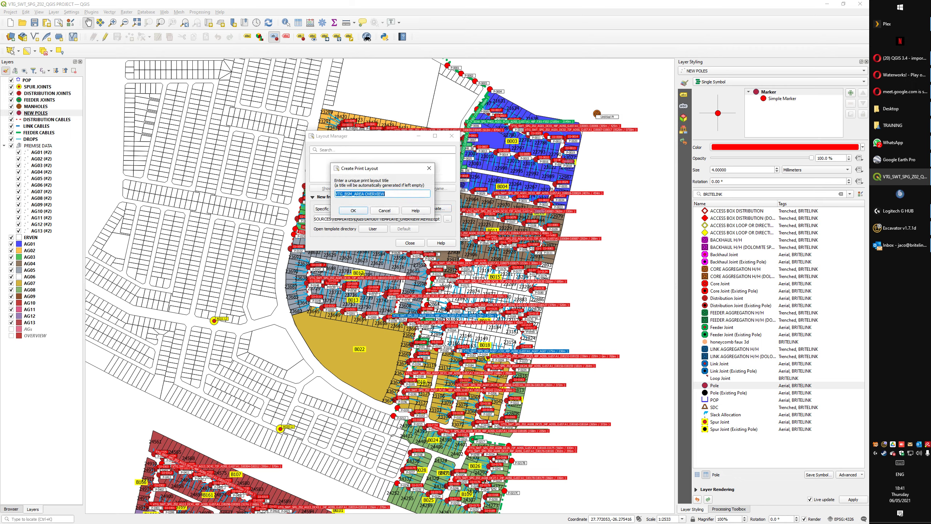
left_click(343, 194)
mouse_move(344, 194)
left_mouse_down()
mouse_move(385, 193)
mouse_move(345, 194)
left_mouse_up()
double_click(350, 194)
left_click(345, 194)
key("Delete")
key("Delete")
key("Delete")
type("SP")
key("BackSpace")
key("BackSpace")
type("SWT_SPG_Z01_")
key("Return")
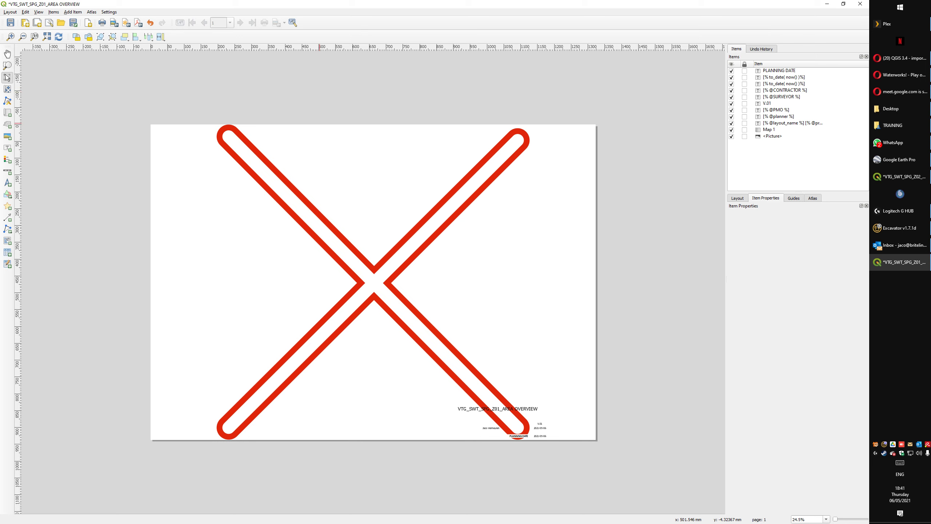
- Relink the layout's missing background picture to Legend.svg from the TEMPLATES folder
left_click(439, 235)
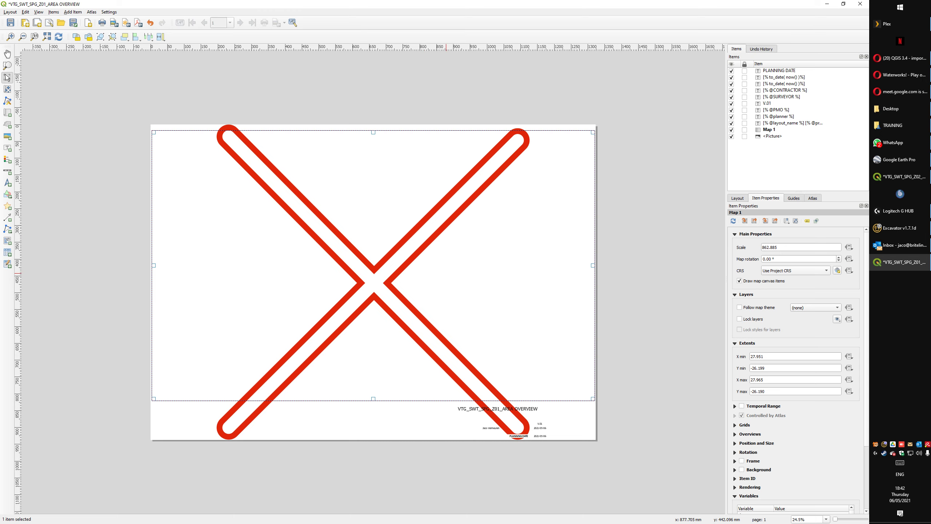
left_click(235, 425)
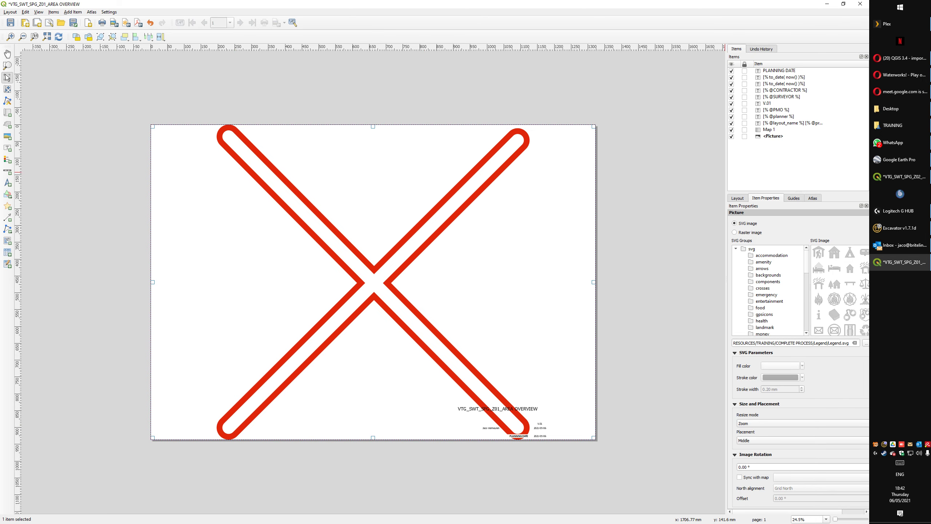
left_click(773, 136)
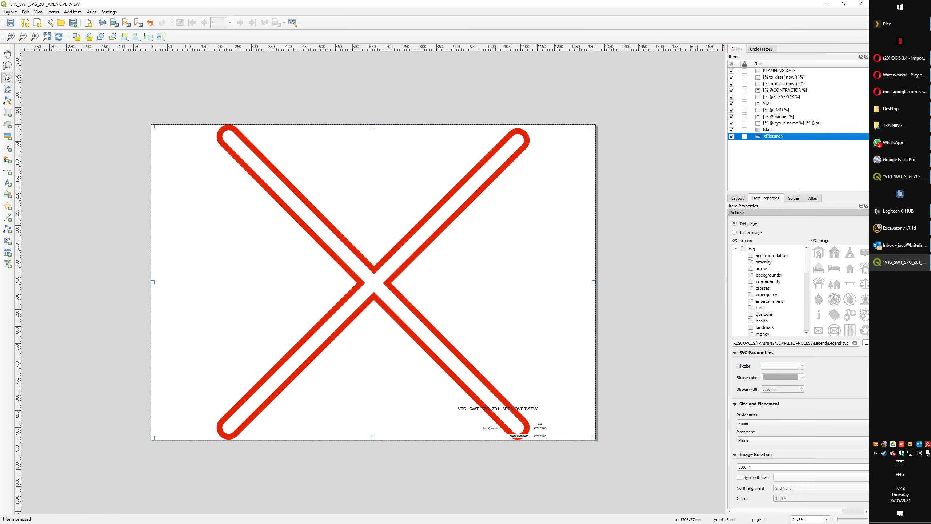
left_click(867, 342)
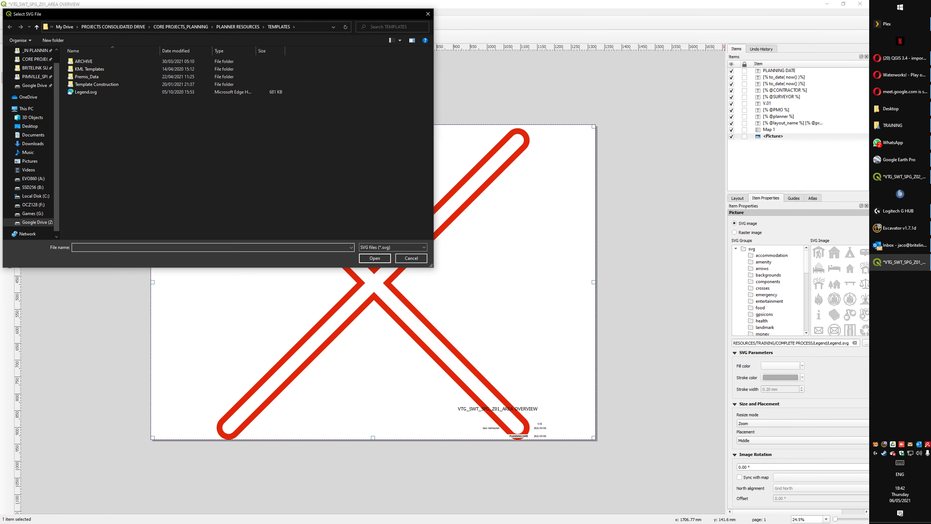
left_click(86, 92)
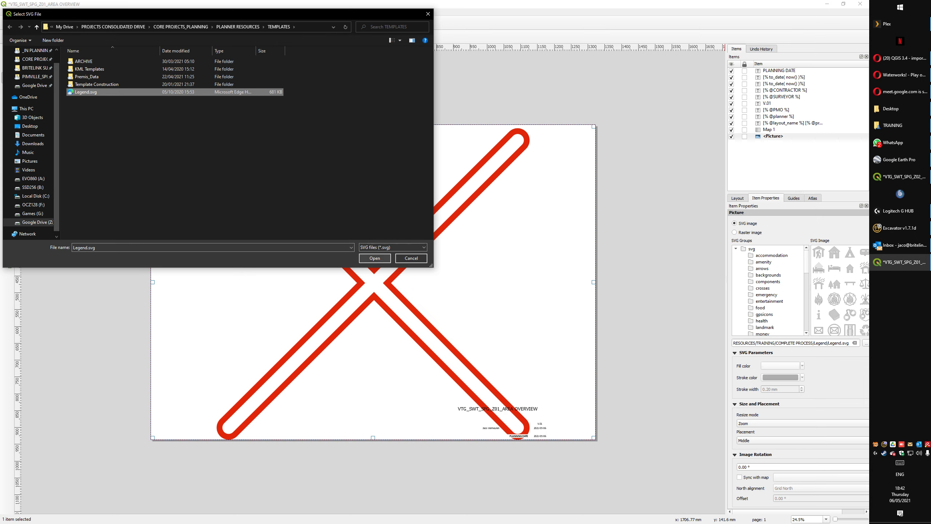
left_click(375, 258)
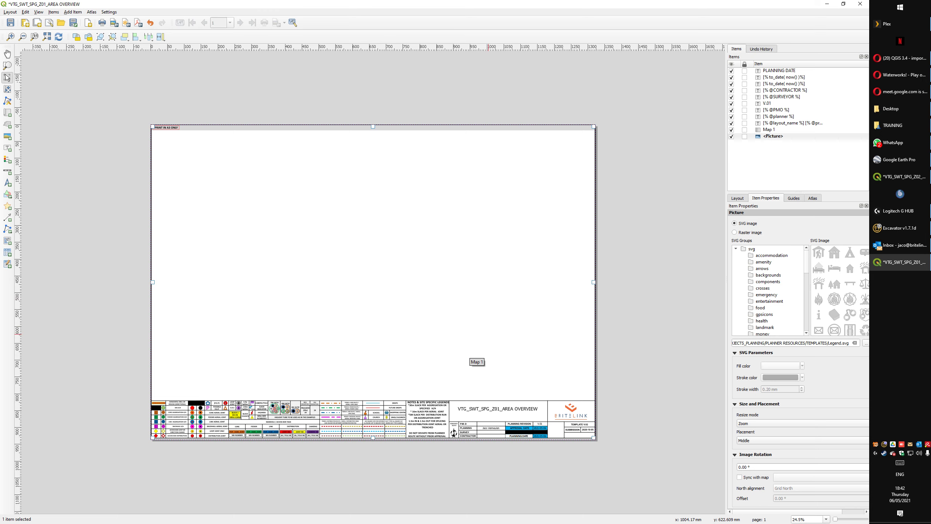
left_click(627, 360)
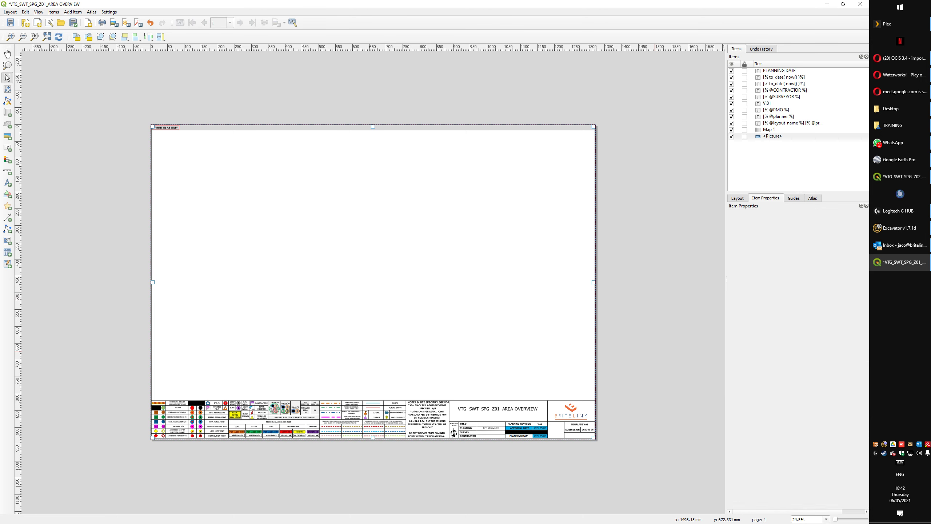
- Frame the whole planned area in the main map canvas and set the extent of the layout's Map 1 to match it
left_click(477, 362)
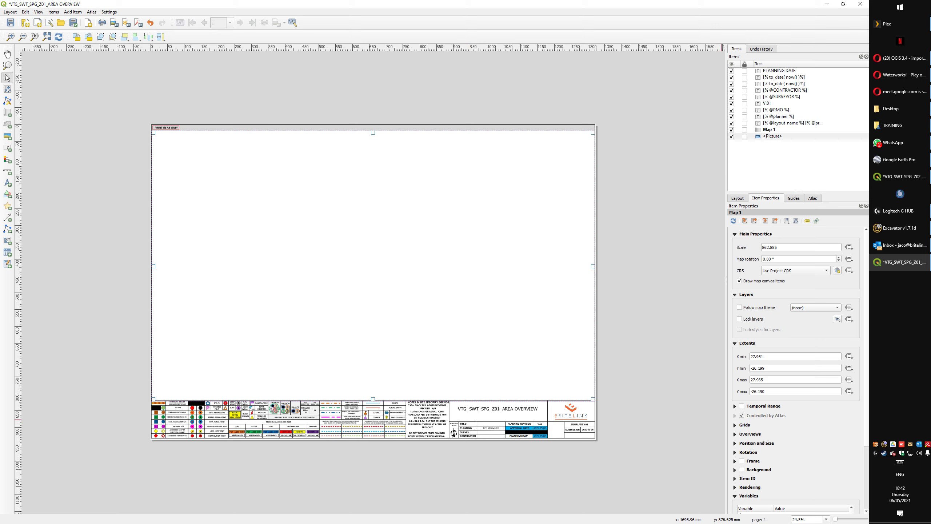
left_click(778, 247)
left_click(769, 130)
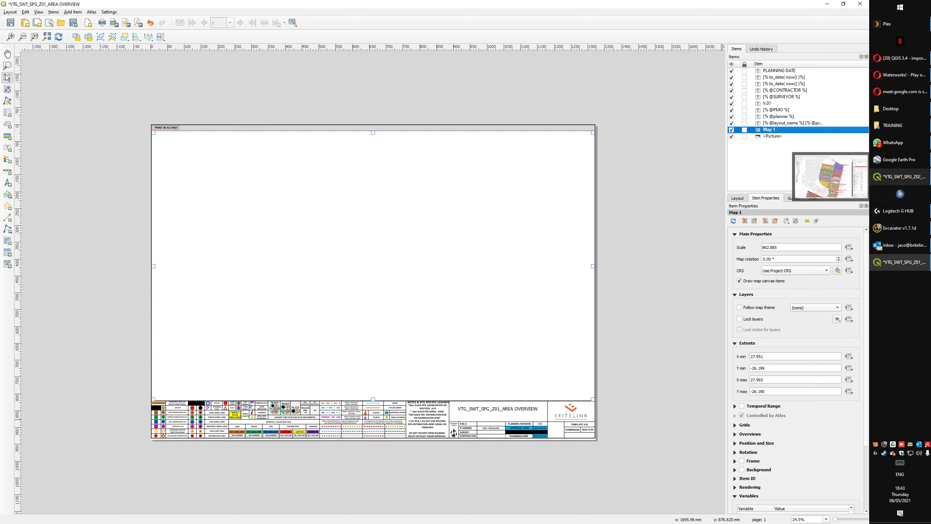
left_click(898, 176)
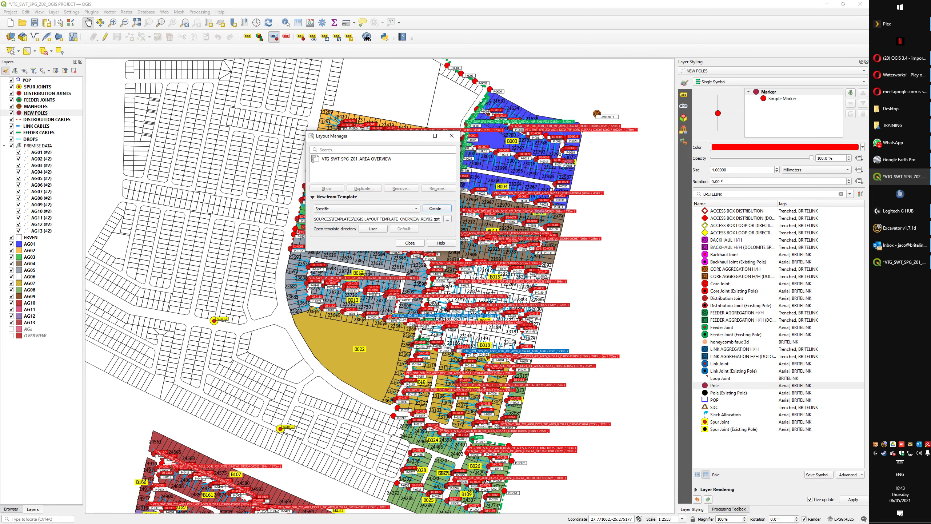
left_click(417, 243)
left_click_drag(344, 394, 391, 331)
scroll(391, 331, "down", 1)
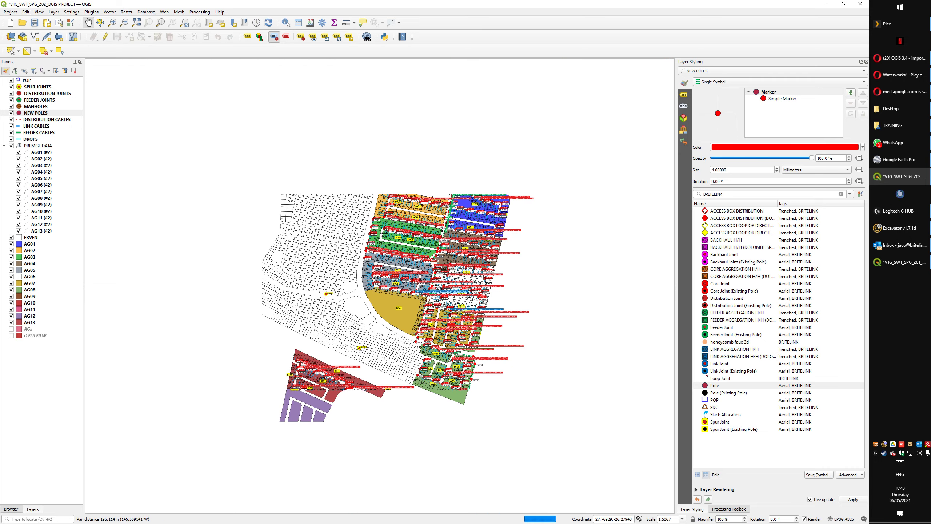
scroll(393, 347, "up", 1)
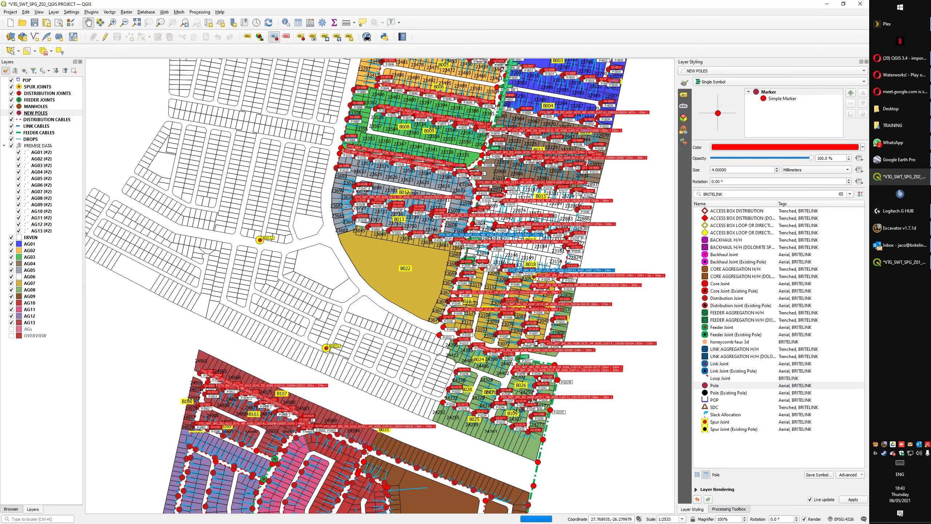
scroll(378, 335, "down", 1)
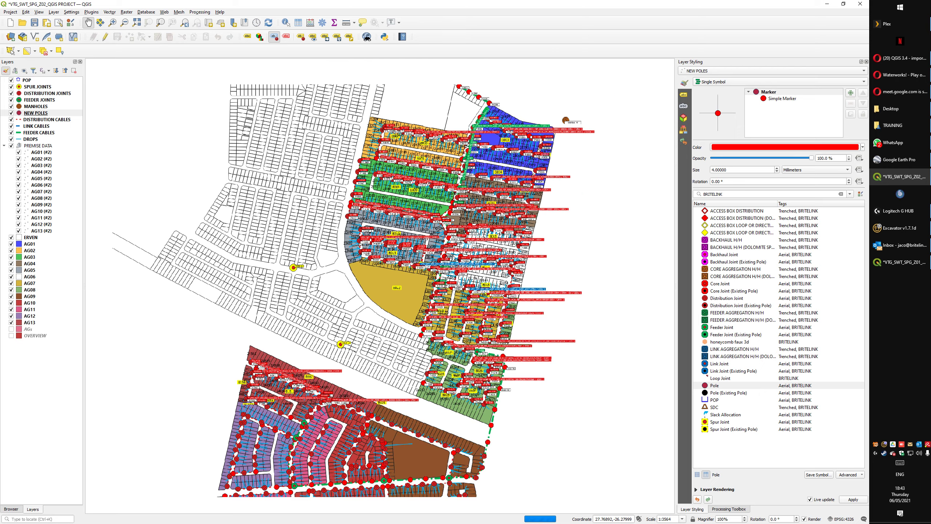
scroll(374, 335, "down", 1)
left_click_drag(338, 418, 360, 381)
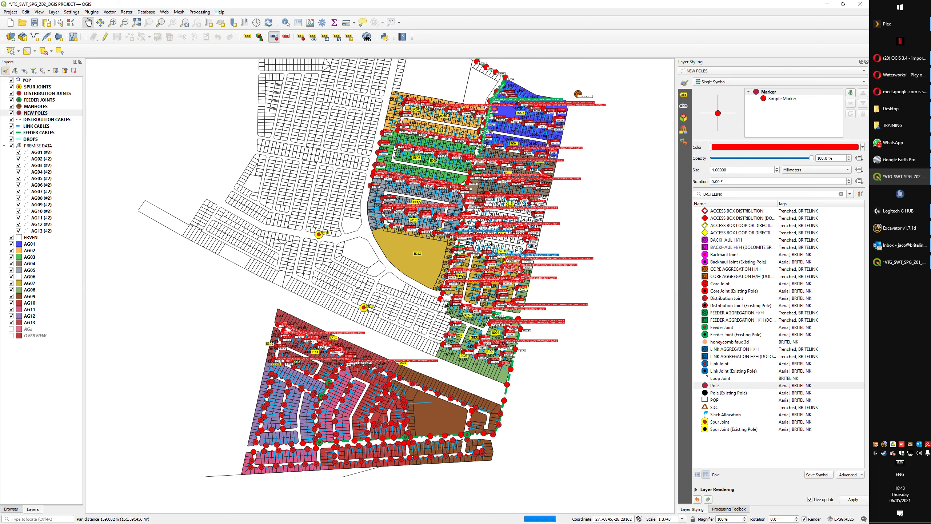
scroll(403, 291, "down", 1)
left_click_drag(418, 165, 420, 201)
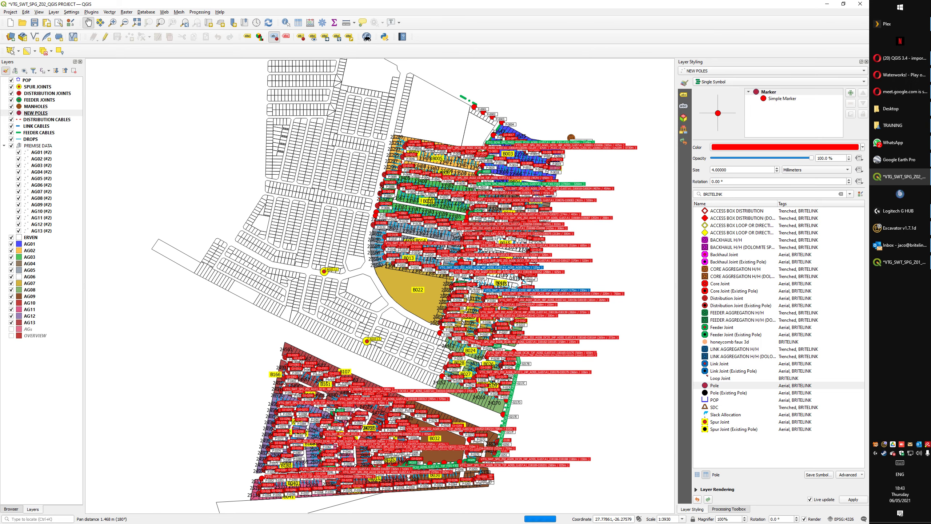
left_click(898, 262)
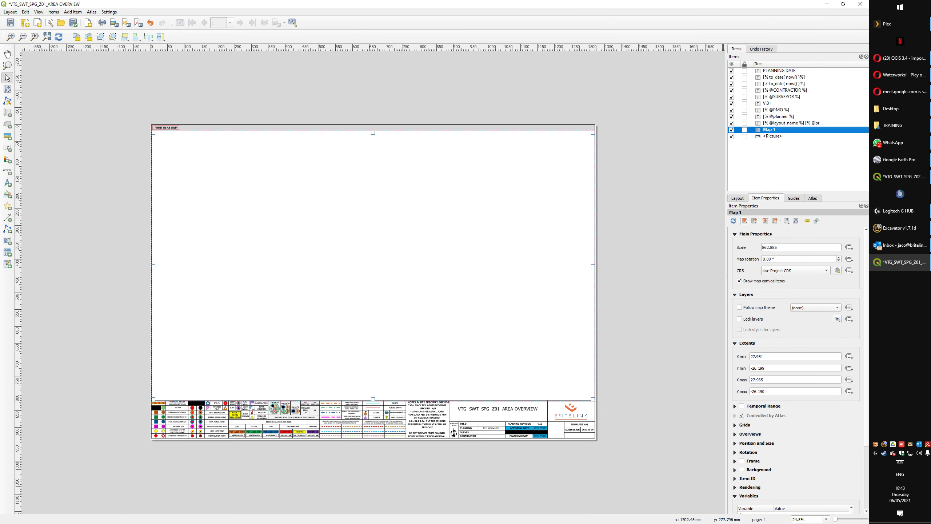
left_click(745, 220)
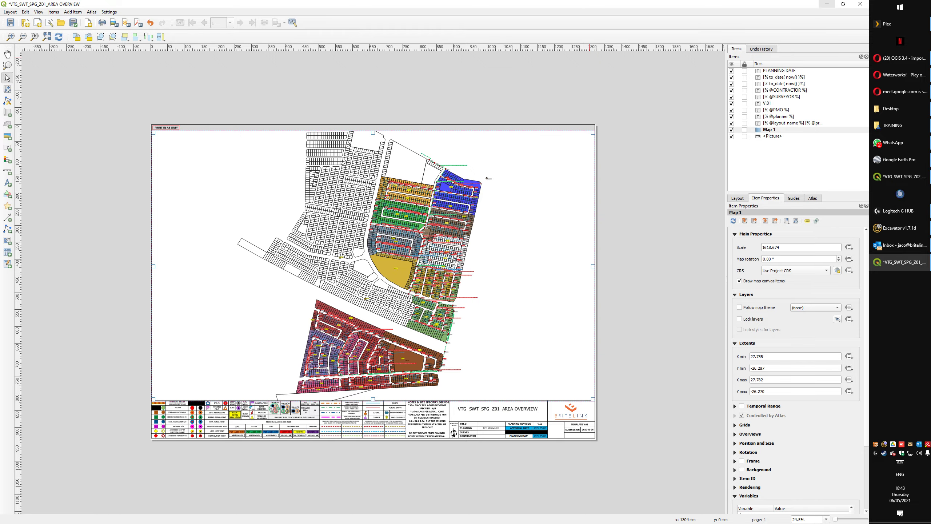
- Return to the main map window and examine the pole, joint, cable and erf labels around AG01 and AG02, including the NEW POLES label settings
left_click(827, 3)
scroll(479, 153, "up", 3)
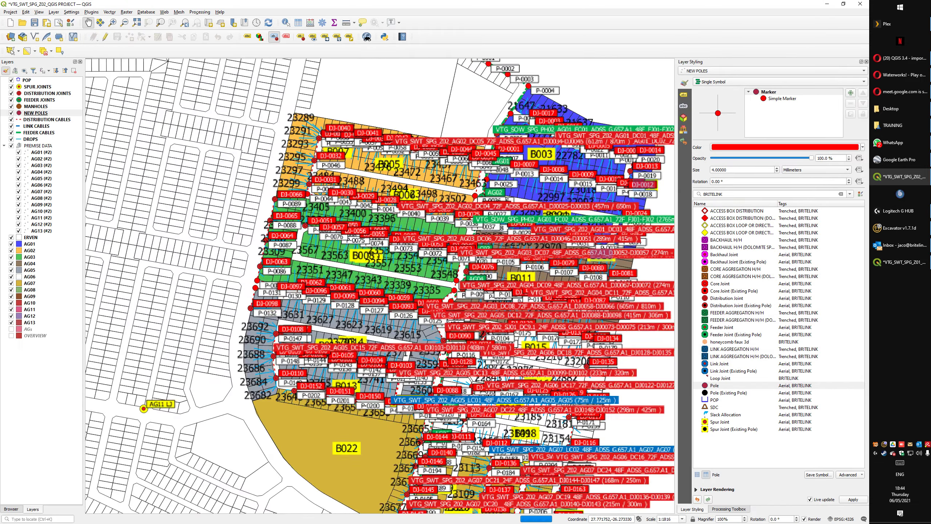
left_click_drag(479, 153, 507, 264)
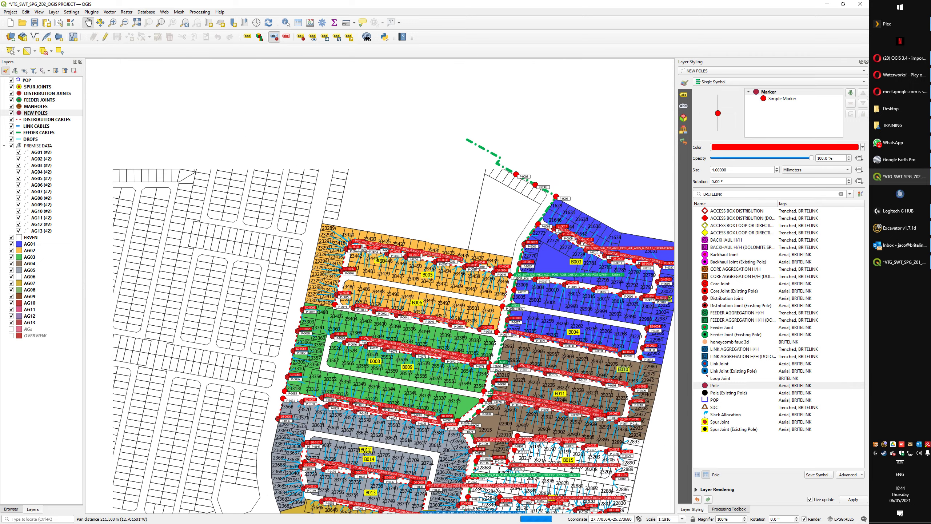
scroll(396, 264, "up", 3)
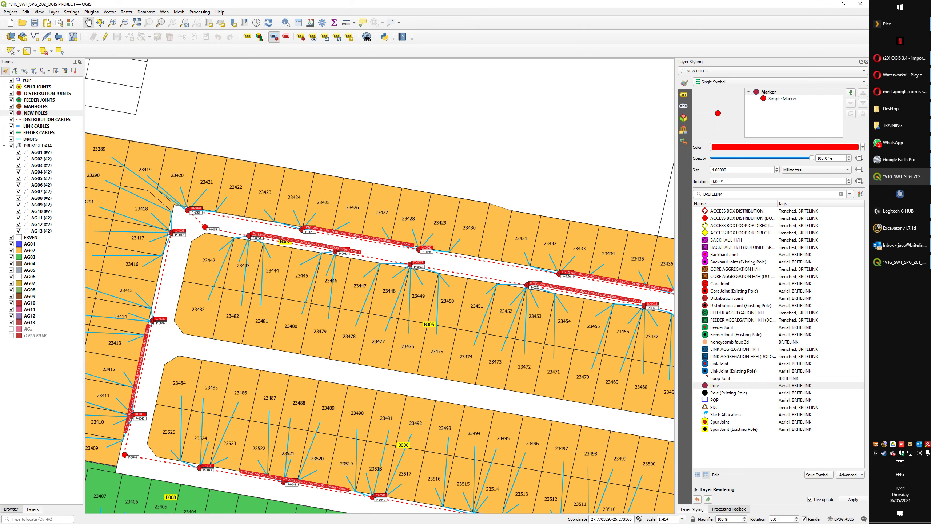
scroll(427, 278, "down", 1)
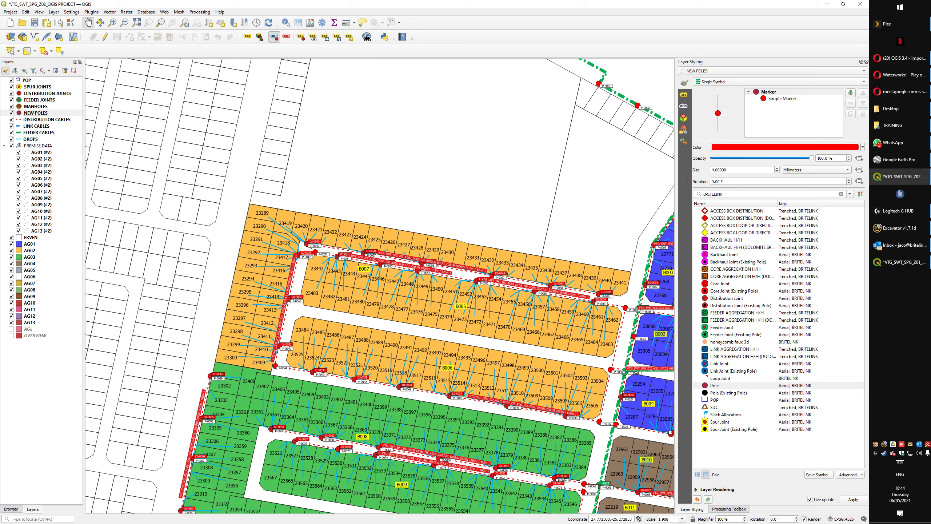
left_click(683, 94)
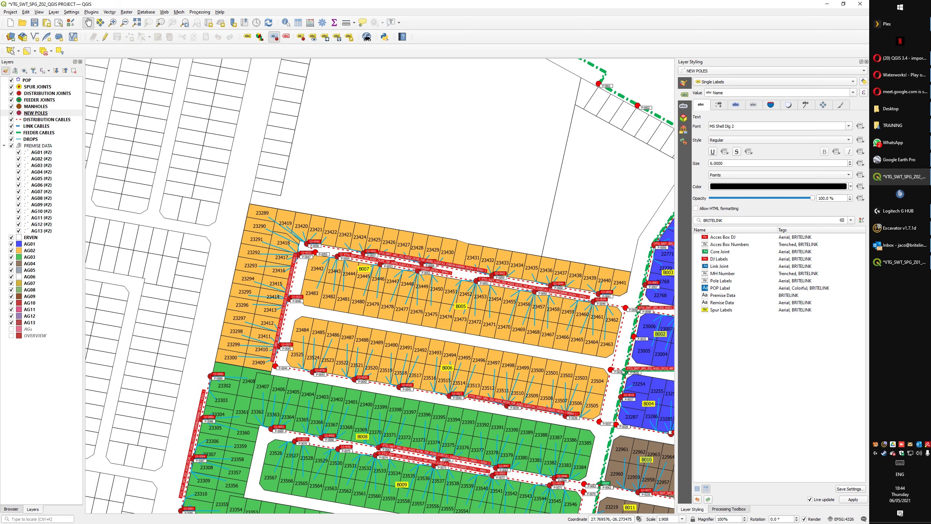
left_click_drag(404, 257, 310, 225)
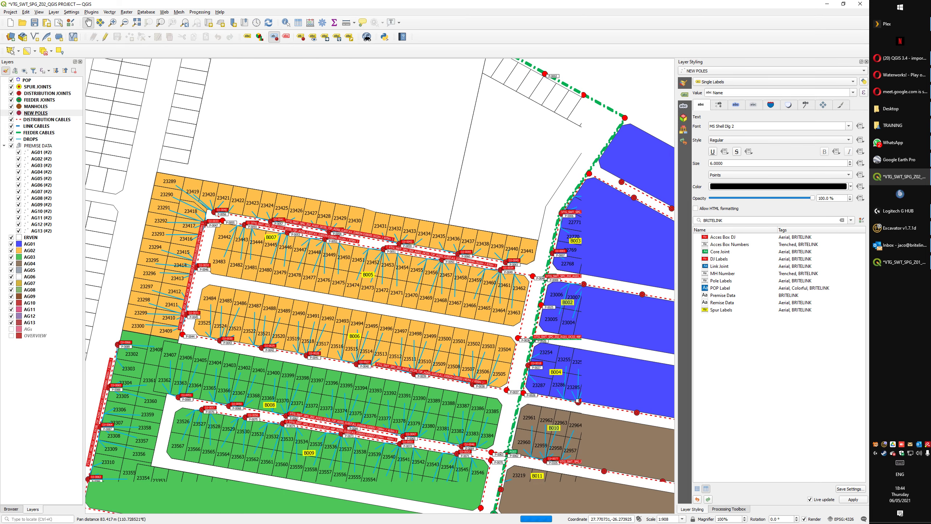
scroll(561, 300, "up", 1)
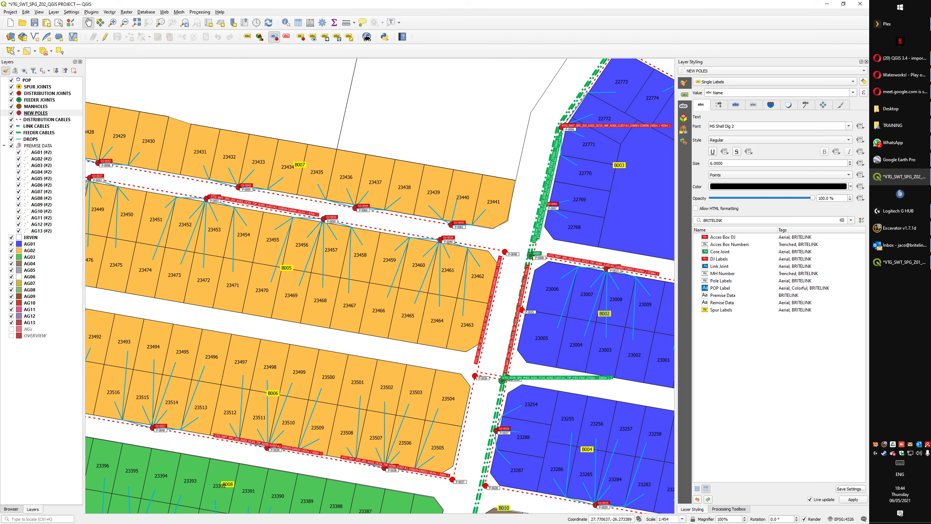
scroll(373, 356, "down", 1)
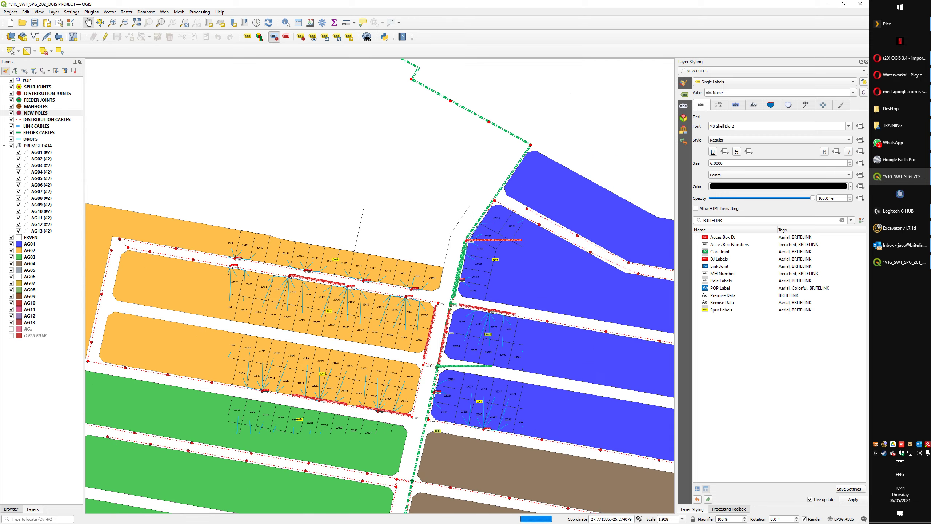
left_click_drag(373, 356, 397, 344)
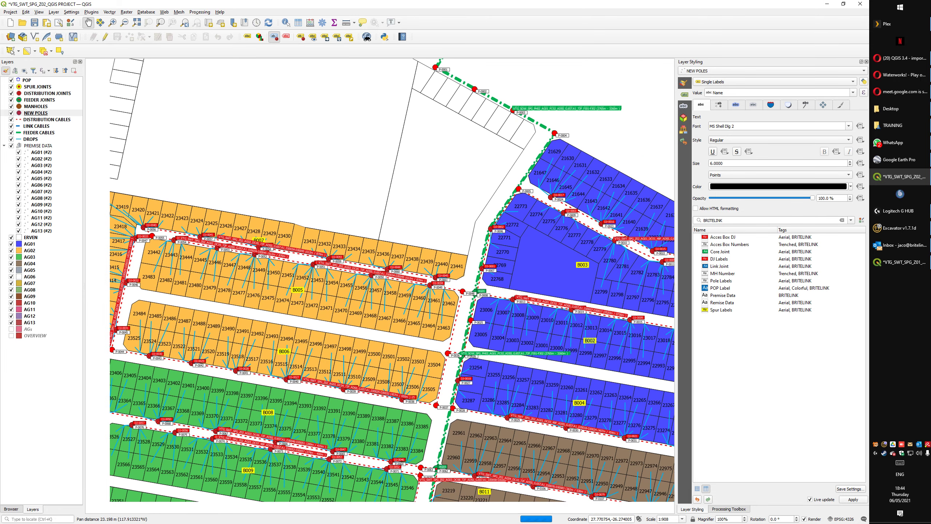
left_click_drag(377, 439, 437, 390)
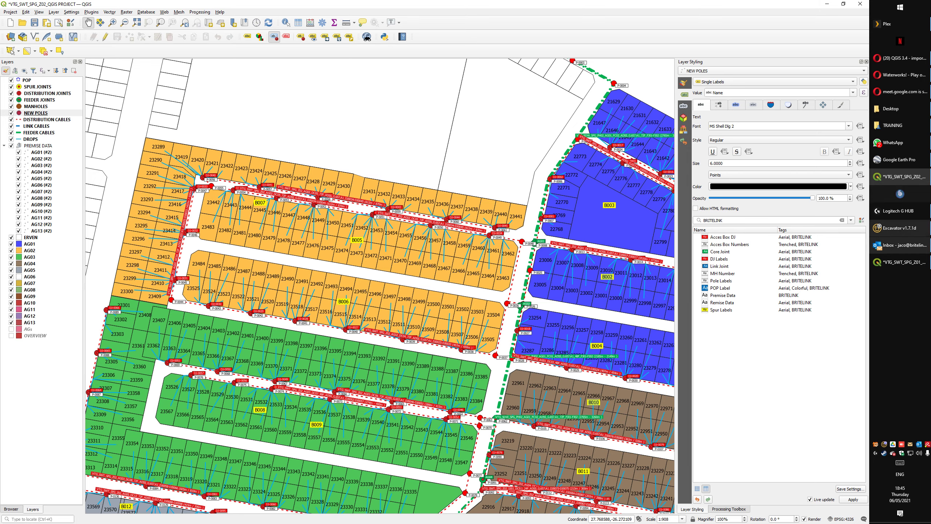
- Switch back to the area overview layout and inspect the title label's expression and the legend picture behind the title block
left_click(901, 262)
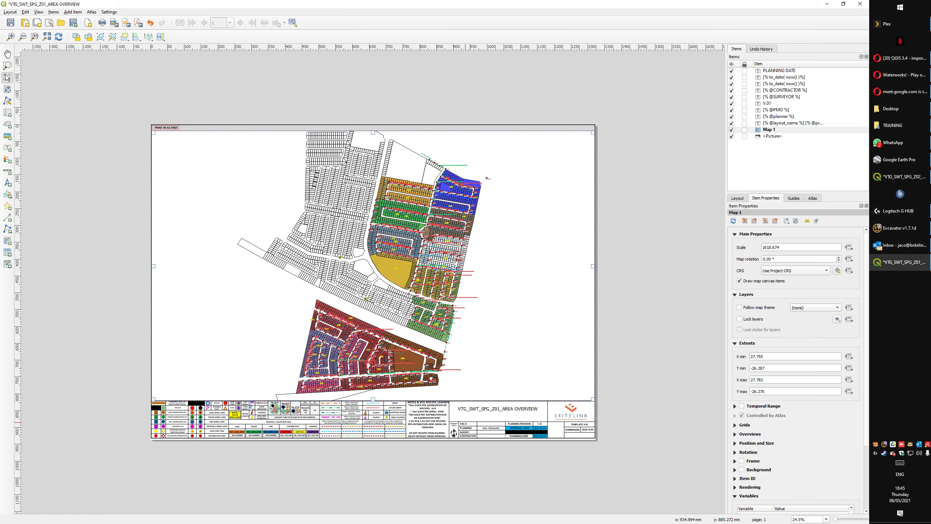
left_click(471, 413)
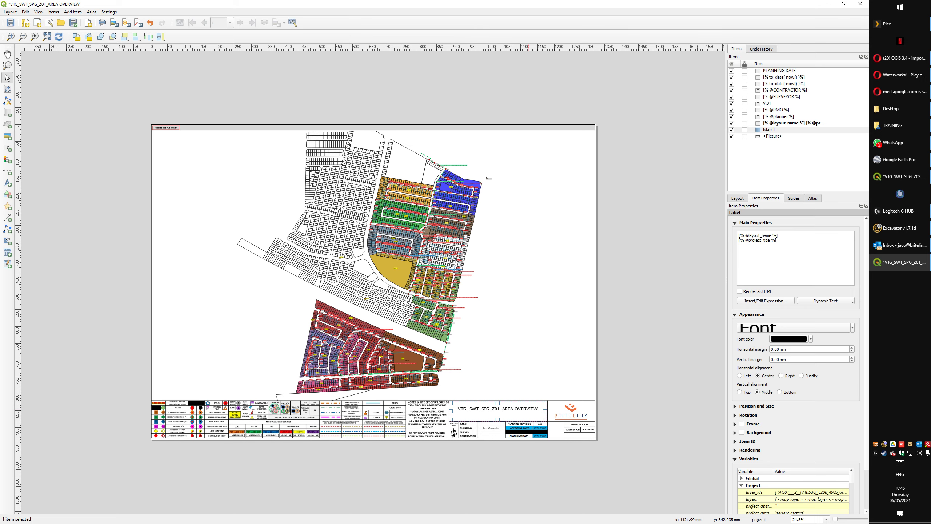
scroll(496, 432, "up", 1)
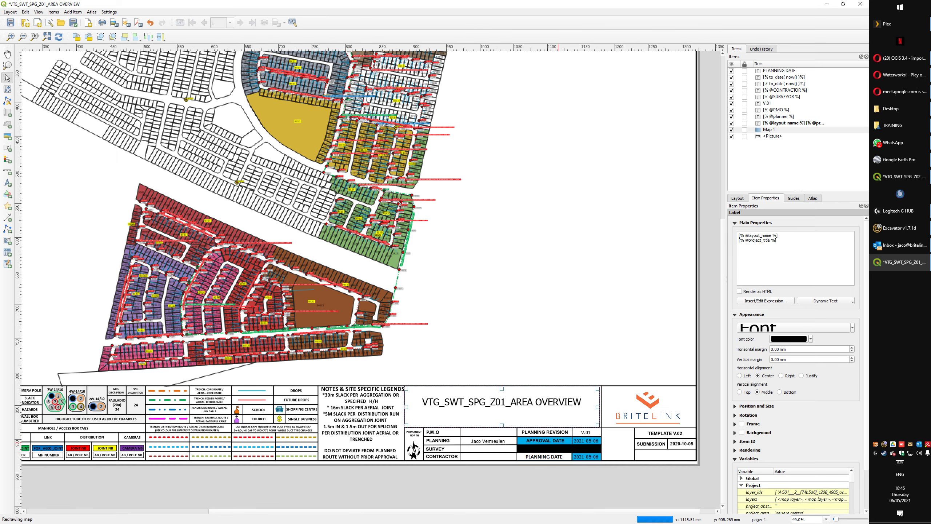
left_click(548, 429)
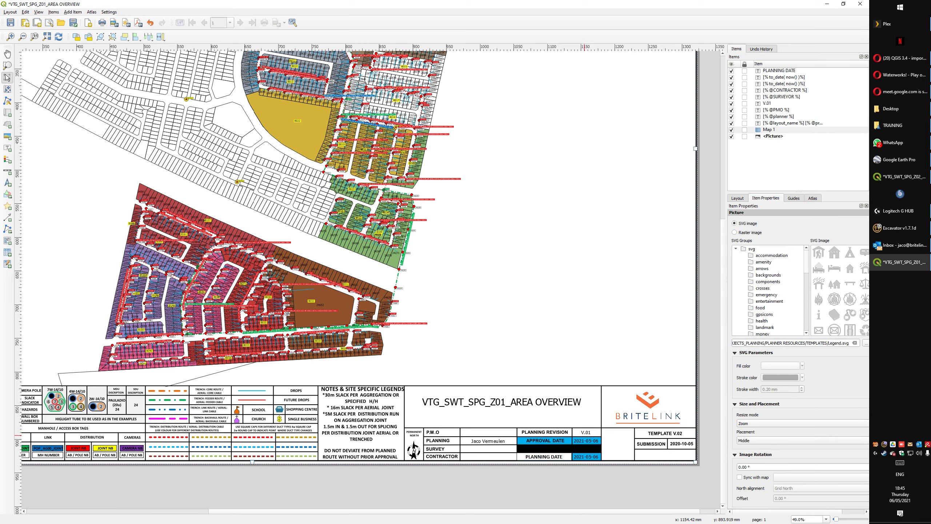
- Try changing the planning revision label in the title block to V.02
left_click(586, 434)
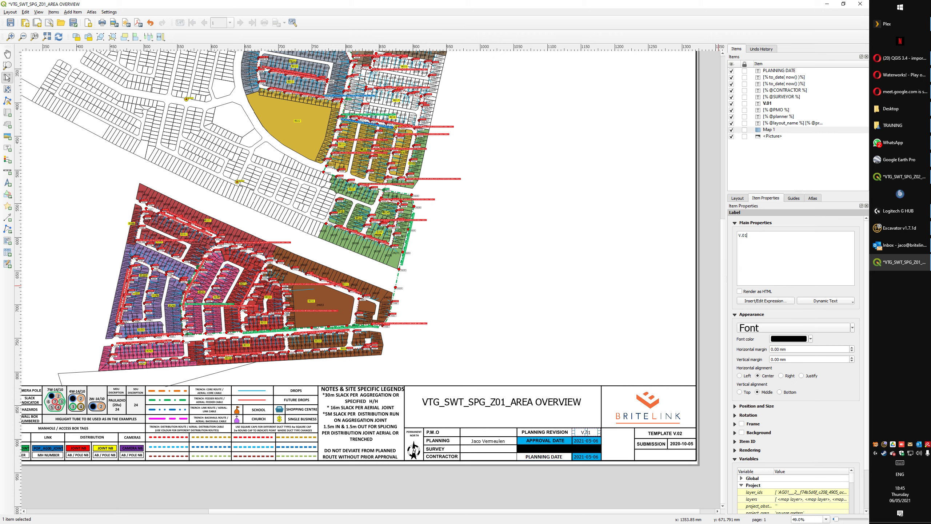
key("BackSpace")
type("2")
left_click(683, 285)
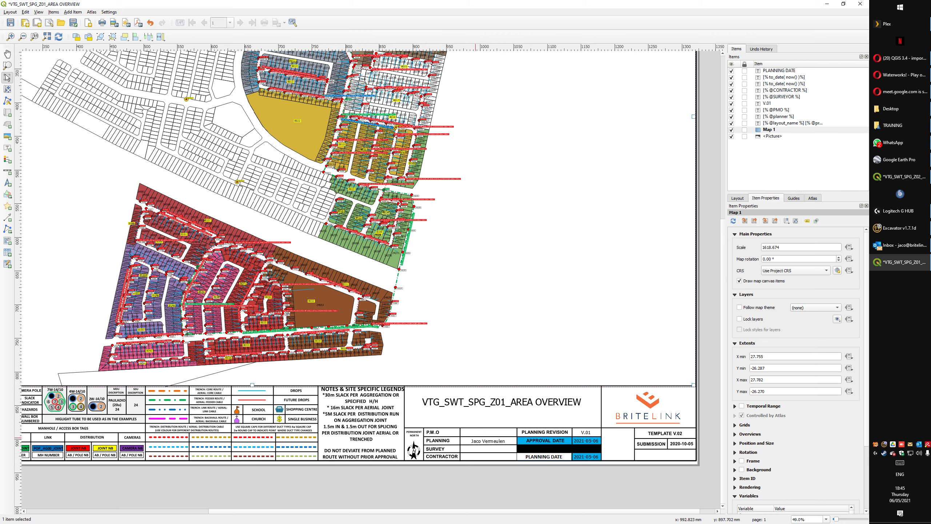
- Check the survey field's label expression in the layout, and view the global expression variables in the main window's application options
left_click(486, 448)
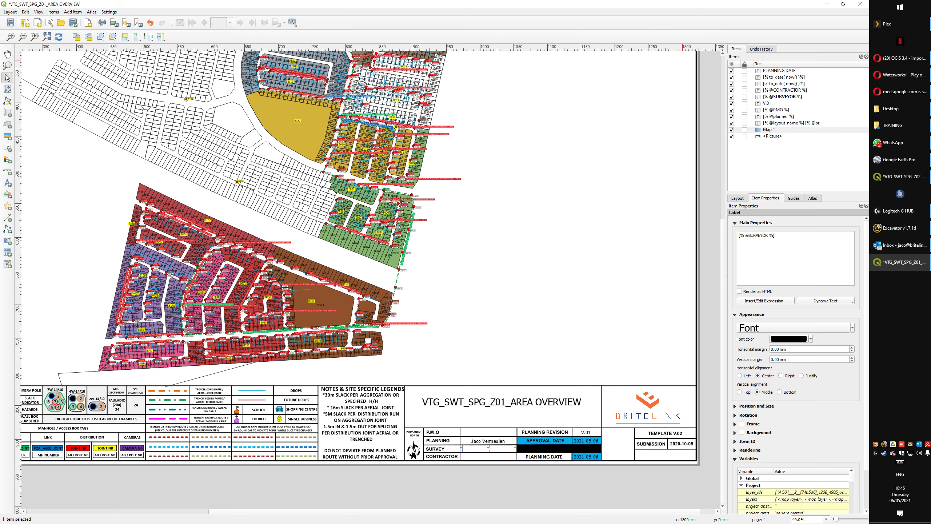
left_click(828, 3)
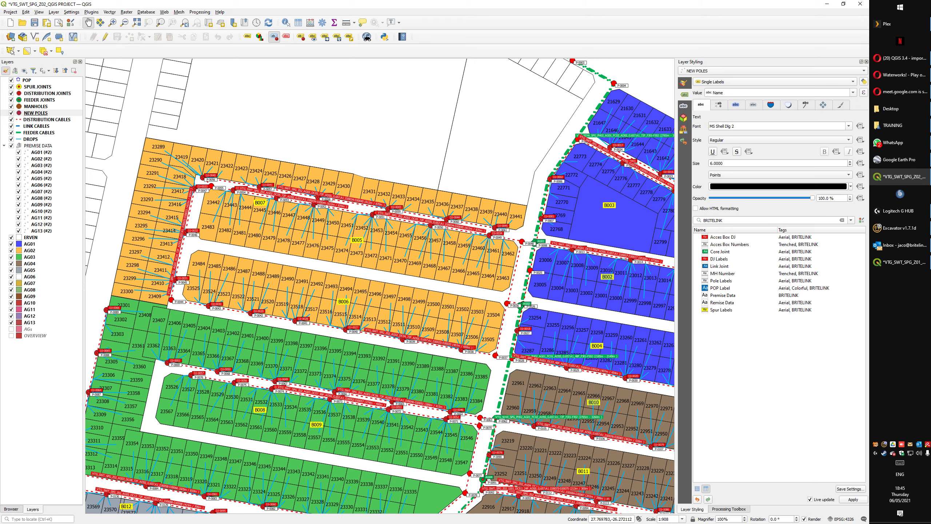
left_click(25, 12)
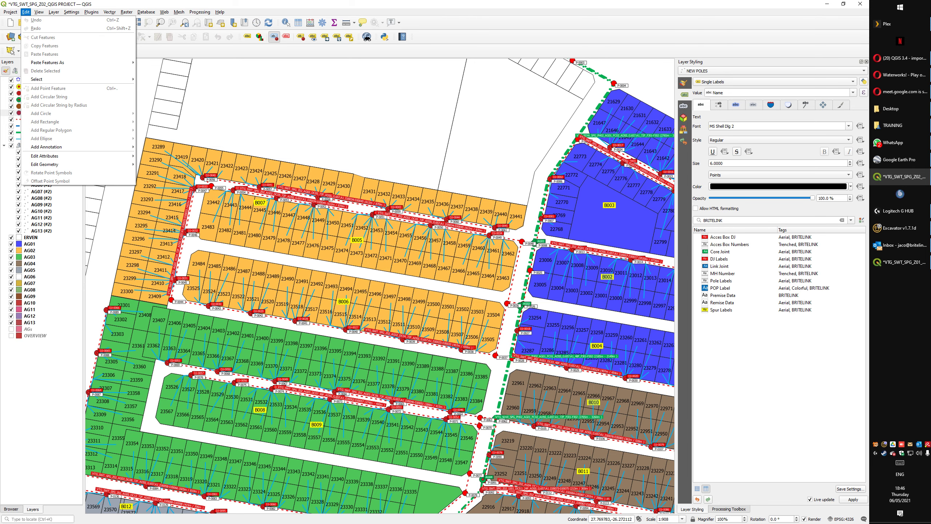
mouse_move(71, 12)
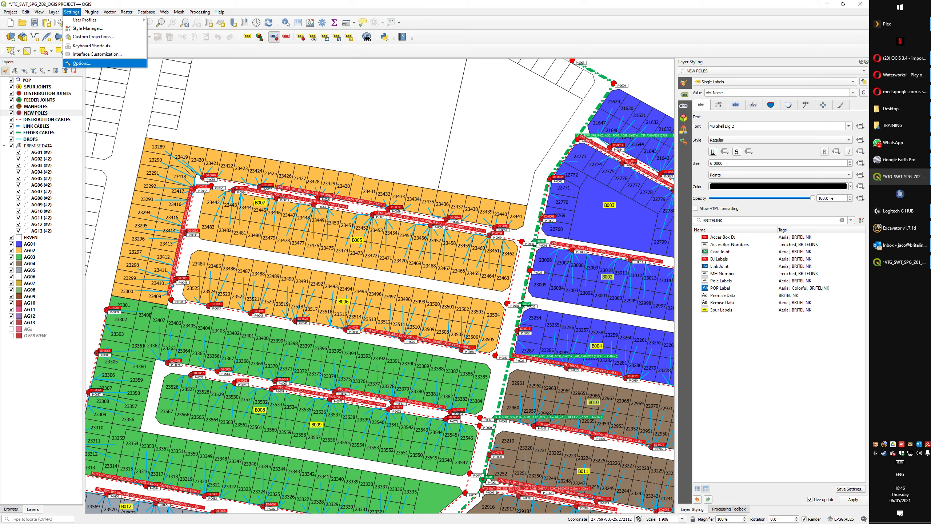
left_click(82, 63)
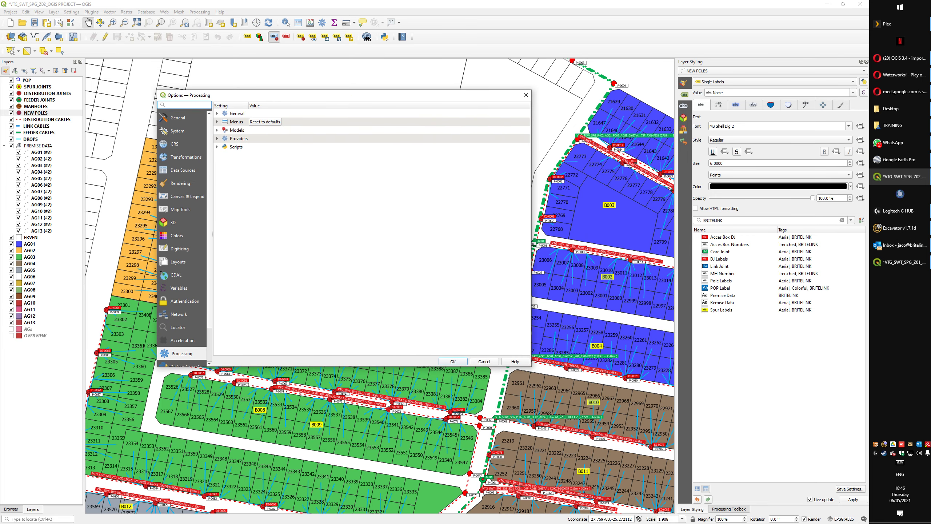
left_click(179, 288)
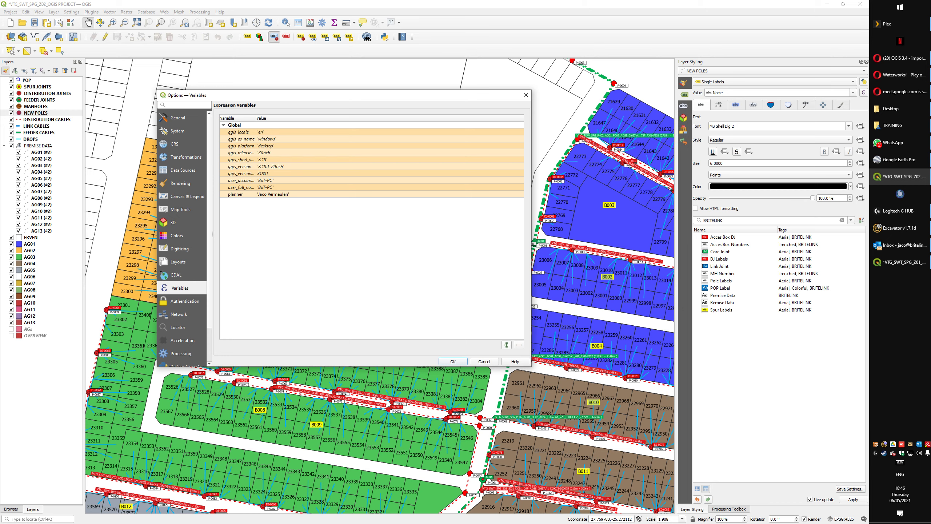
- Try adding a new global variable, remove it again and close the application options
left_click(506, 344)
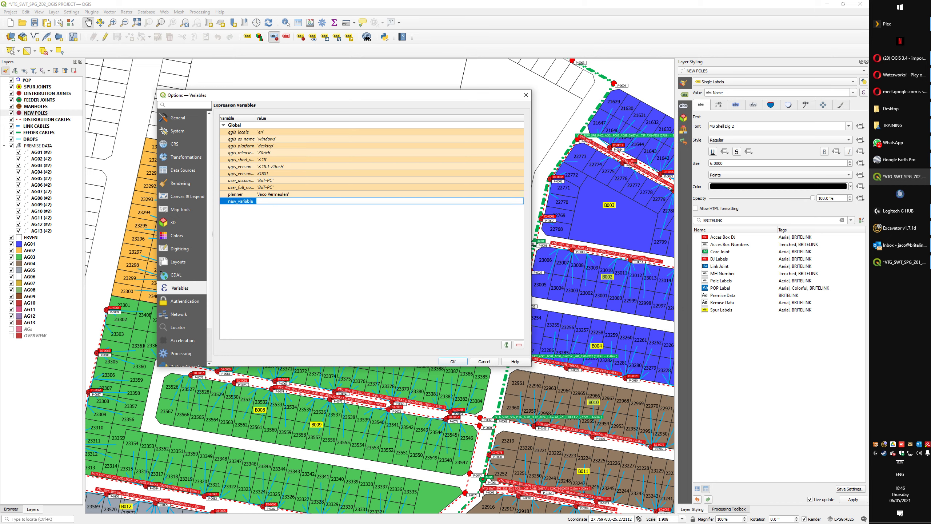
left_click(240, 201)
double_click(240, 202)
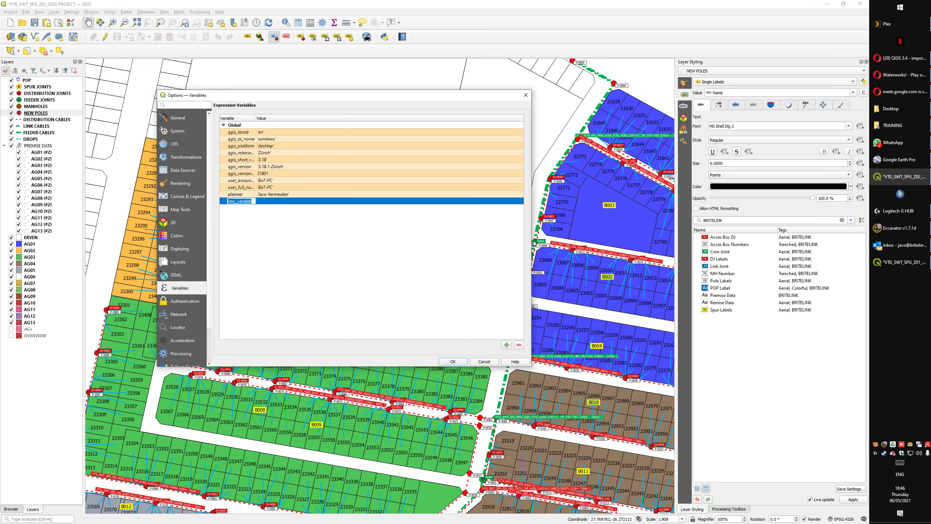
left_click(519, 345)
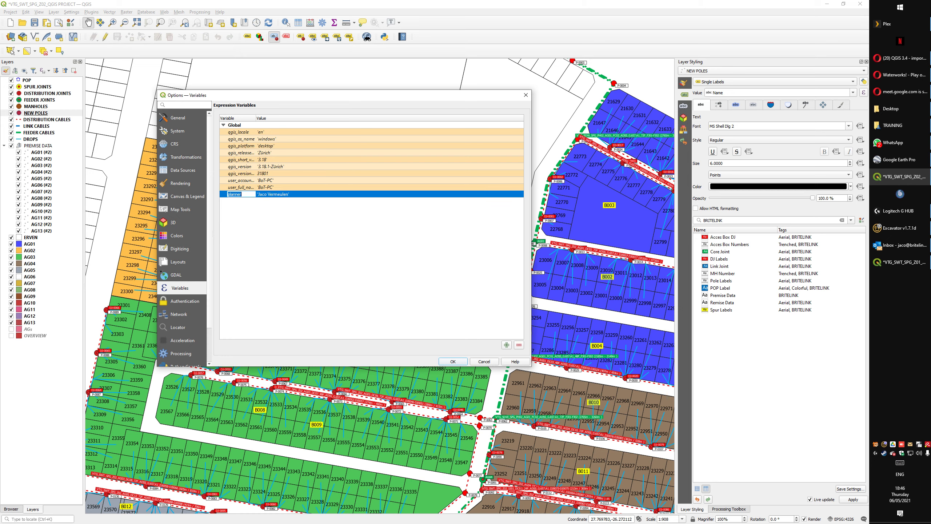
key("Return")
key("Return")
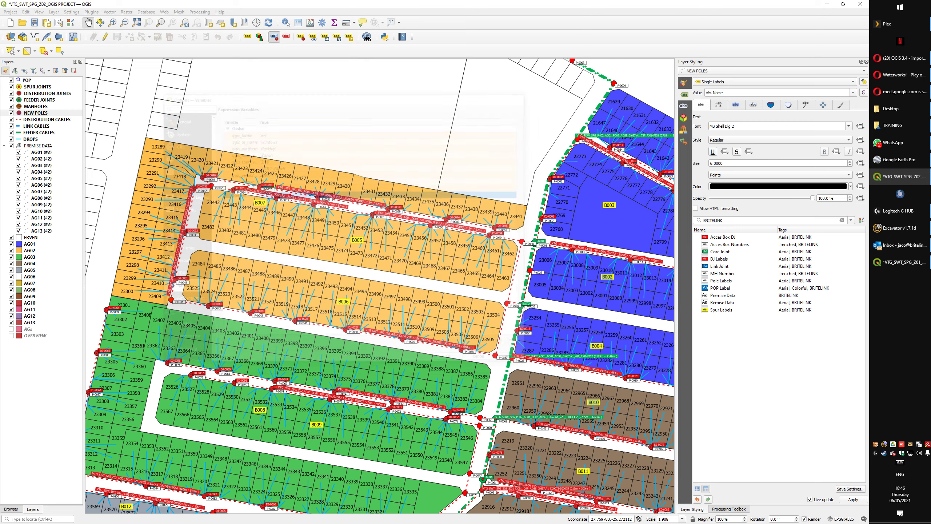
- Add a variable PMO with the value BRITELINK to the expression variables in the project properties
left_click(10, 11)
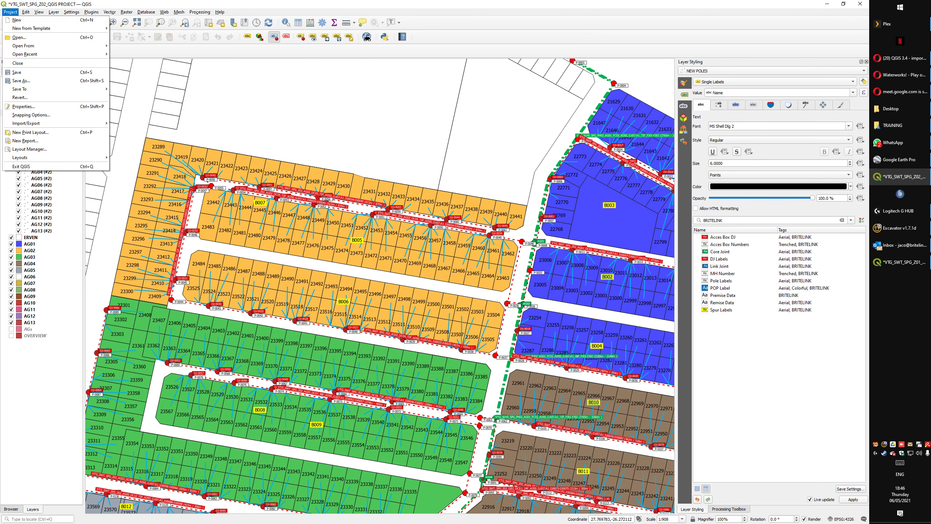
key("Up")
key("Up")
key("Up")
key("Up")
key("Up")
key("Up")
key("Up")
key("Up")
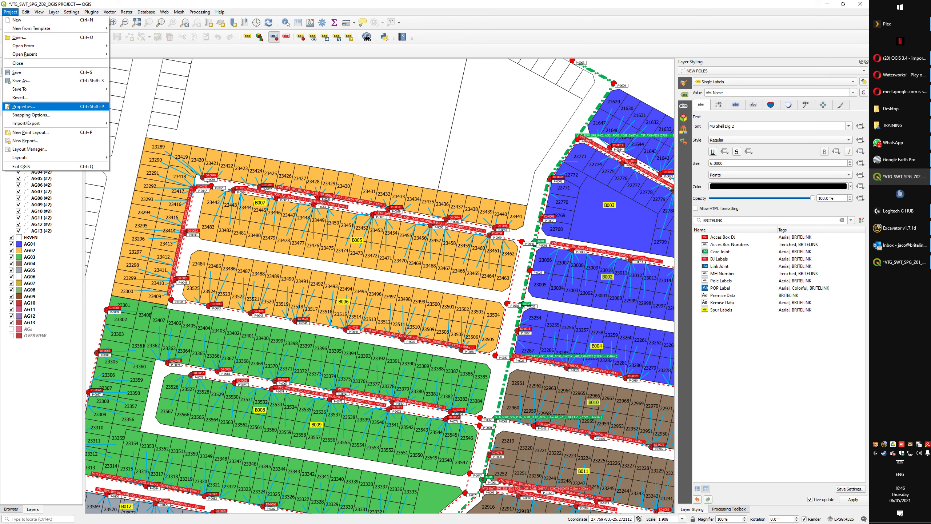
key("Return")
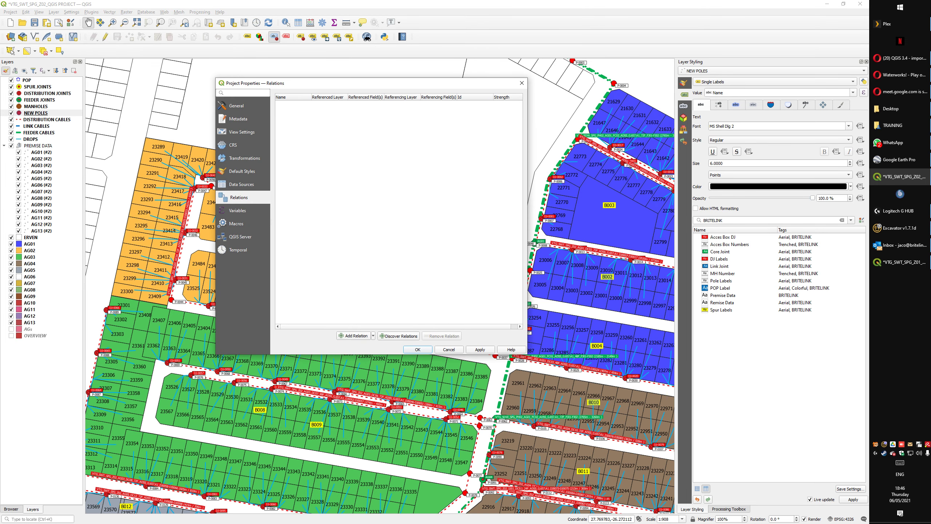
key("Down")
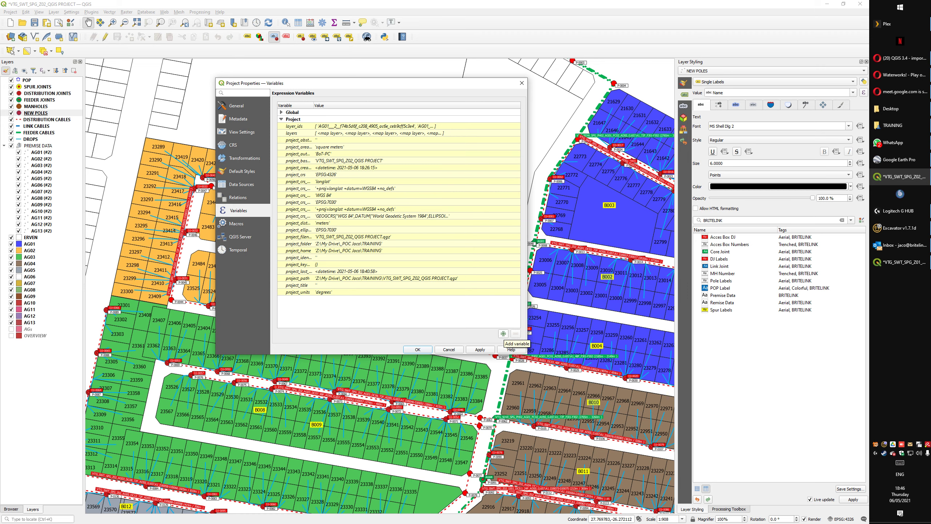
left_click(504, 334)
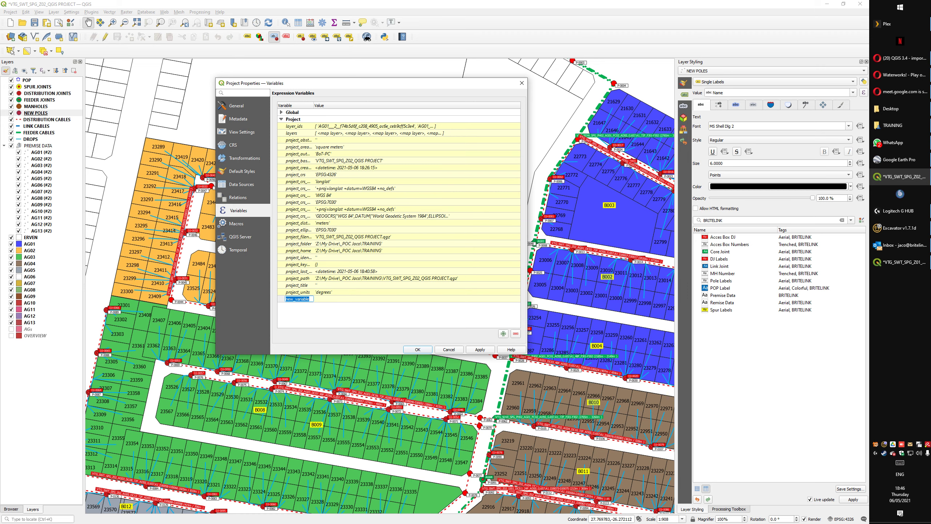
type("PMO")
key("Tab")
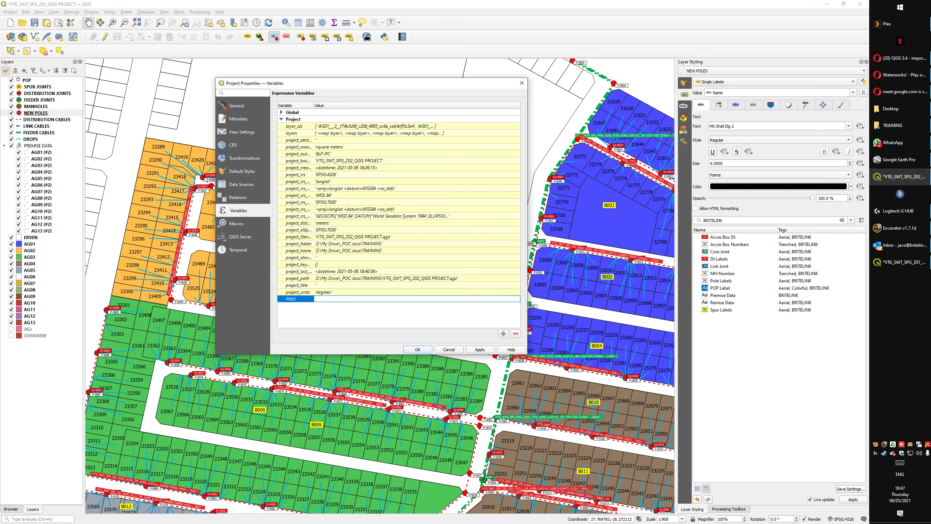
type("BRITELINK")
- Add a second project variable, CONTRACTOR, with the value BRITELINK
left_click(503, 334)
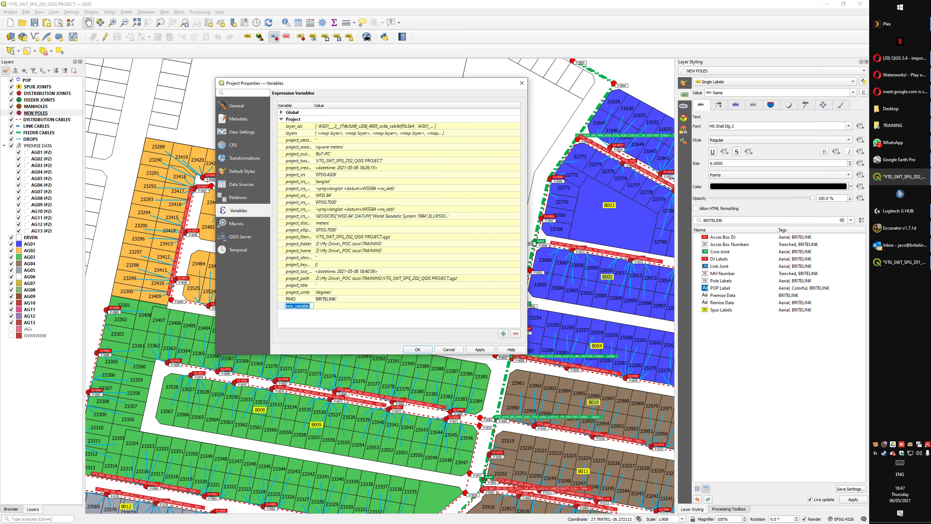
type("CONTRACTOR")
key("Tab")
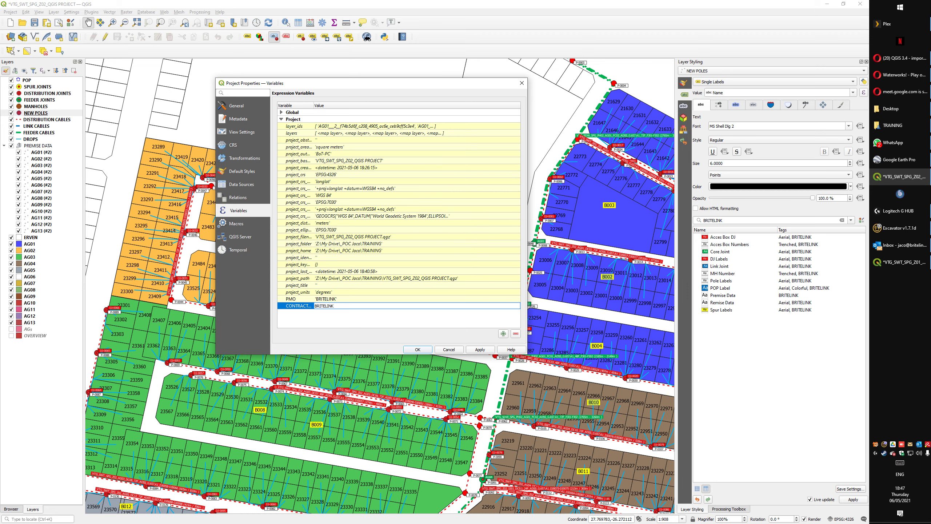
- Add a third project variable, SURVEYOR, with the value BRITELINK and accept the project properties
left_click(503, 333)
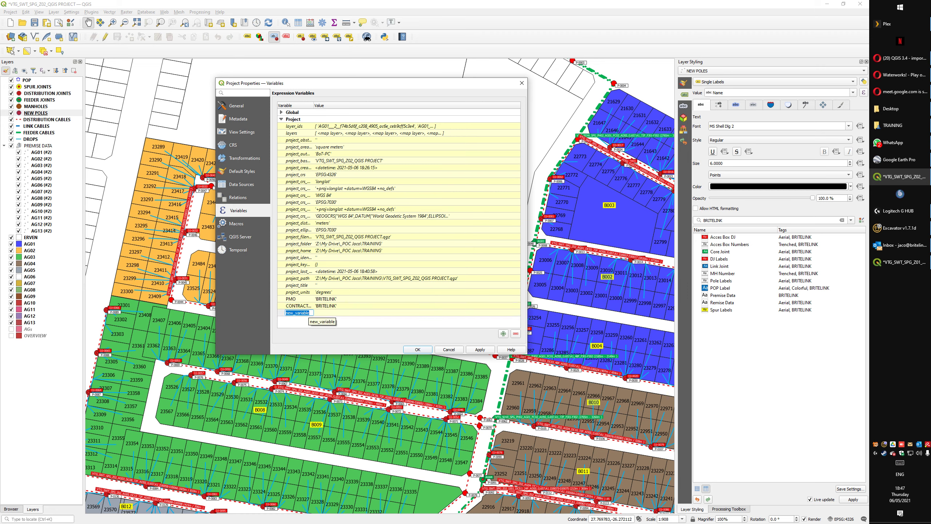
type("SURVEYOR")
key("Return")
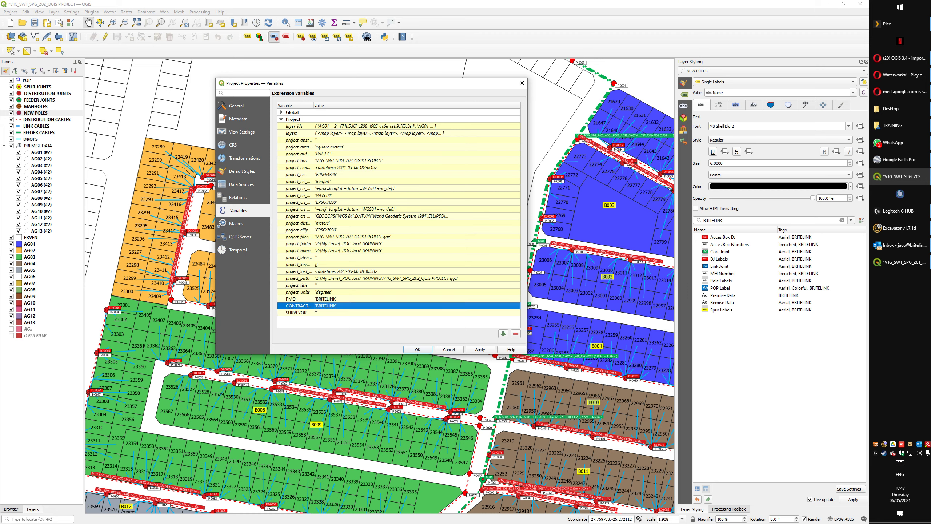
left_click(324, 306)
key("ctrl+c")
left_click(324, 313)
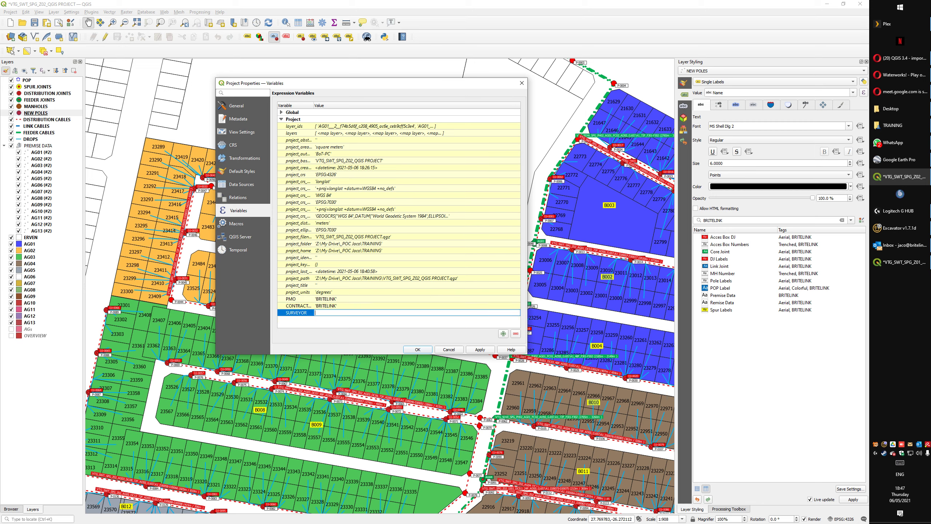
key("ctrl+v")
key("Return")
left_click(417, 349)
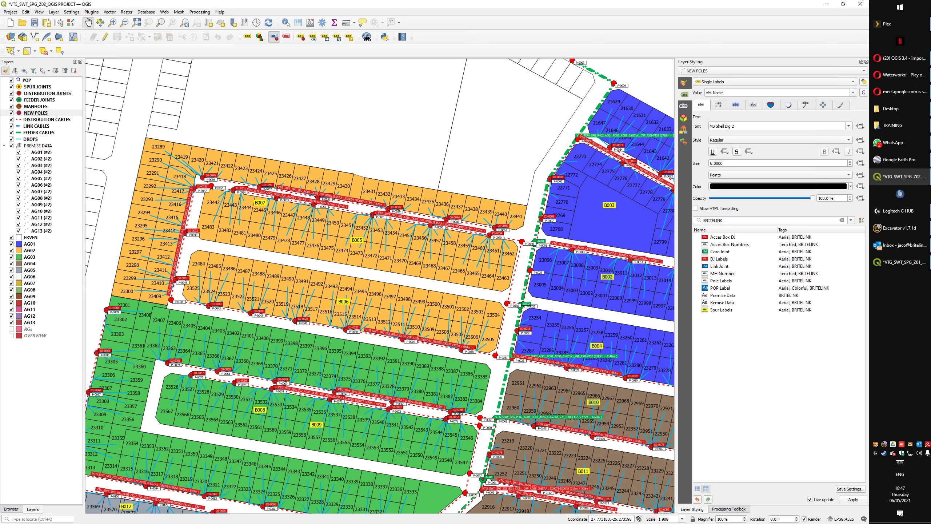
- Switch to the print layout and check the expressions behind the approval date, planning date and title labels
left_click(898, 262)
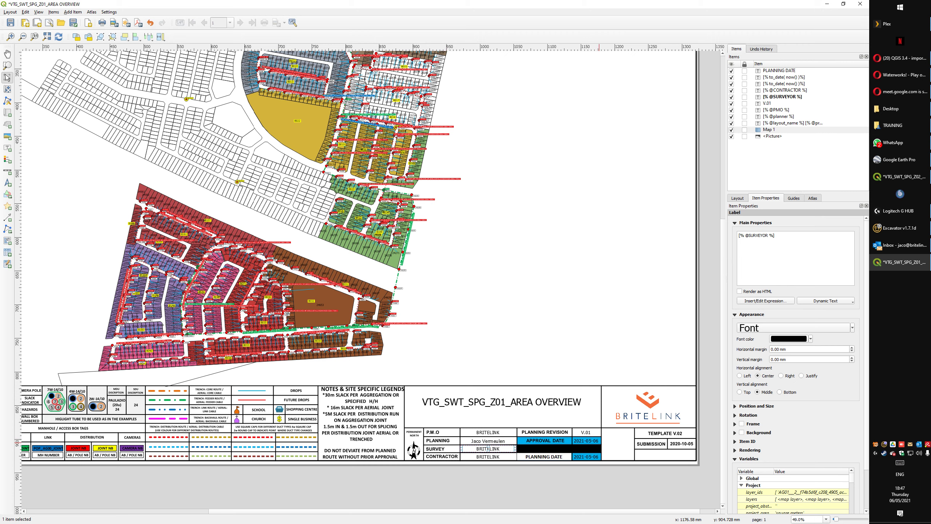
left_click(591, 440)
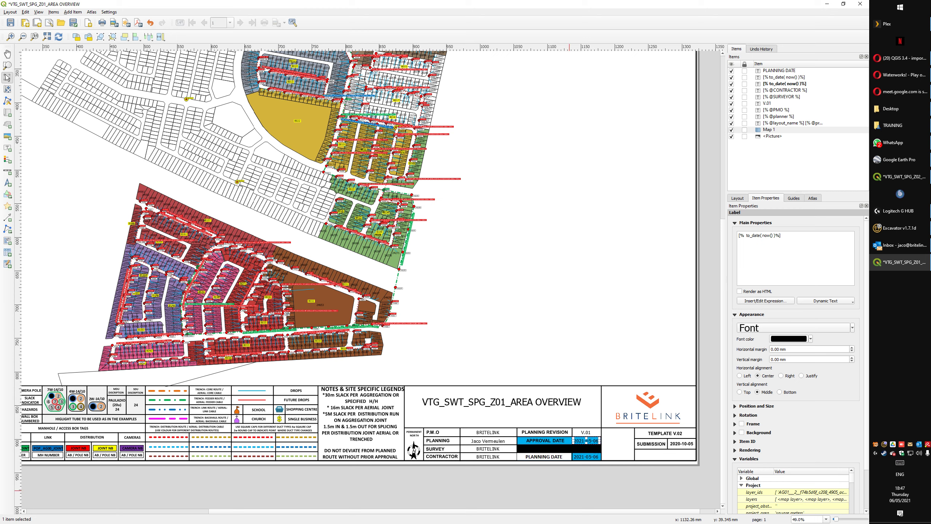
left_click(570, 491)
left_click(595, 451)
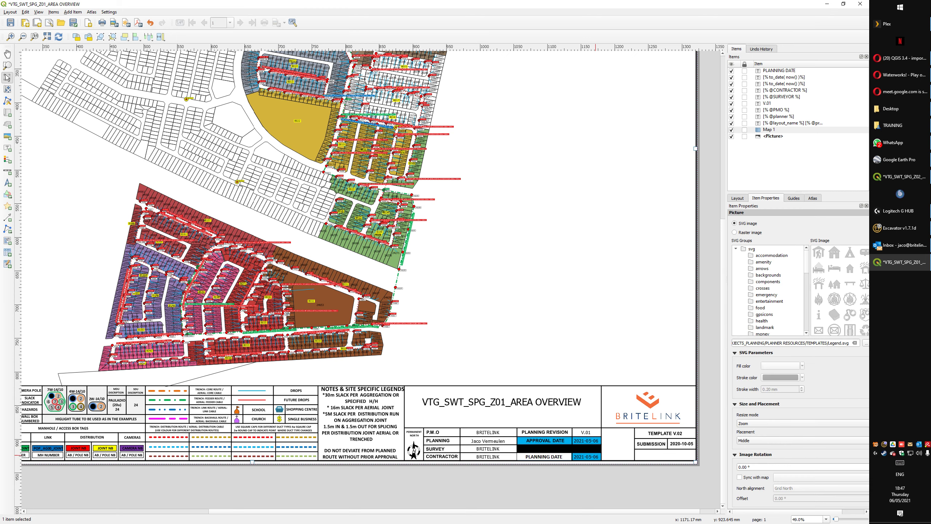
left_click(596, 455)
left_click(604, 486)
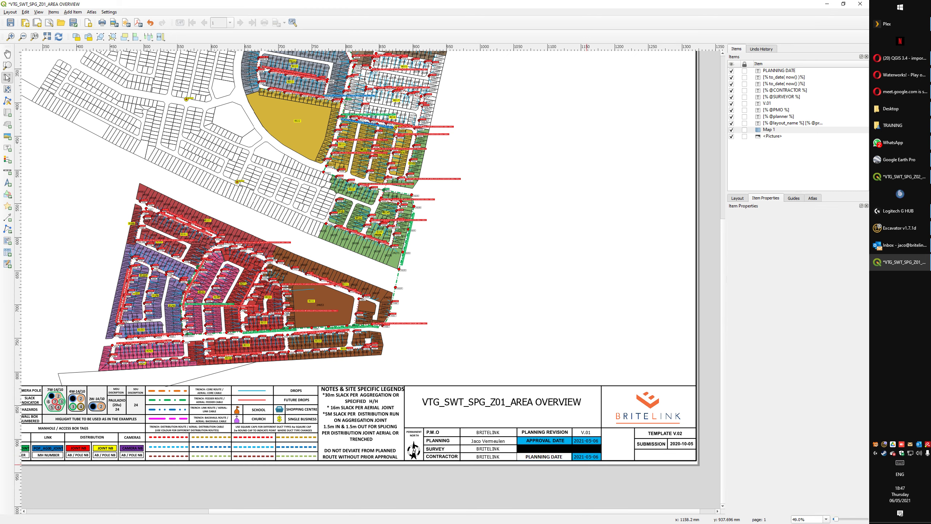
left_click(586, 456)
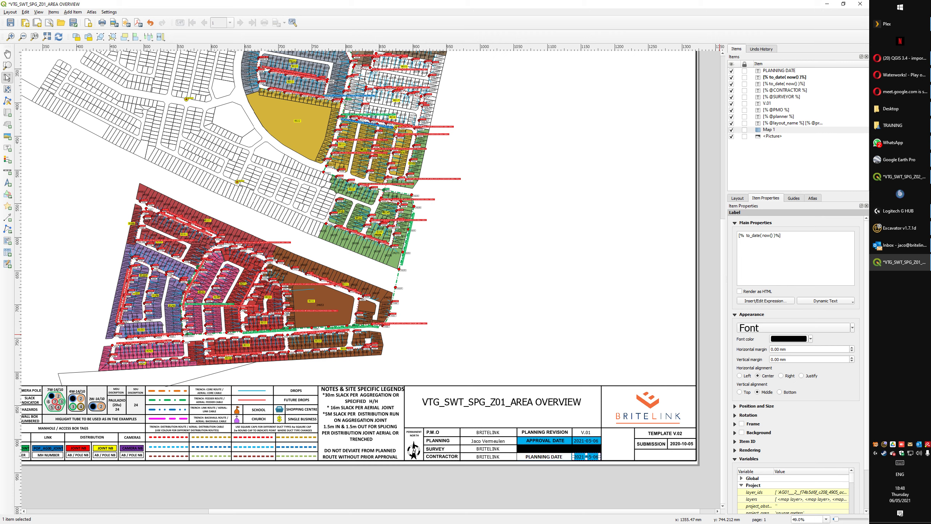
key("ctrl+a")
left_click(584, 479)
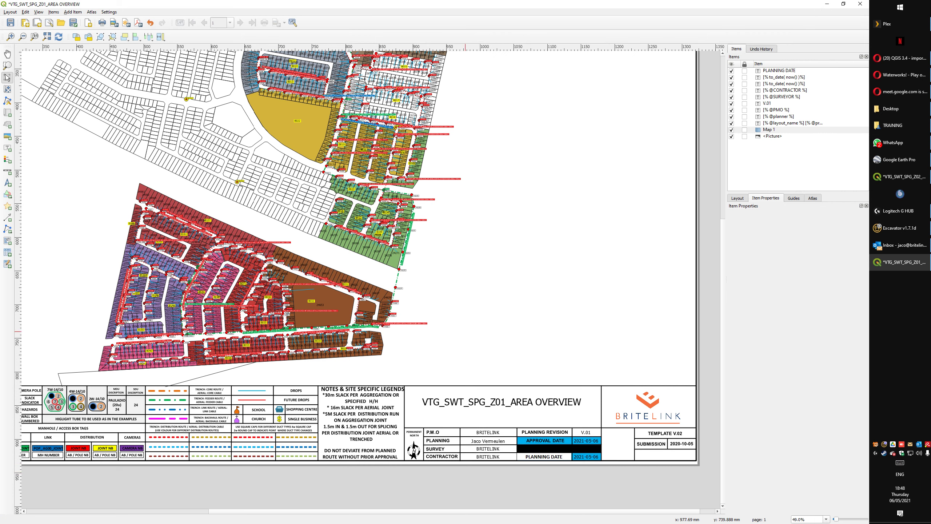
left_click(463, 402)
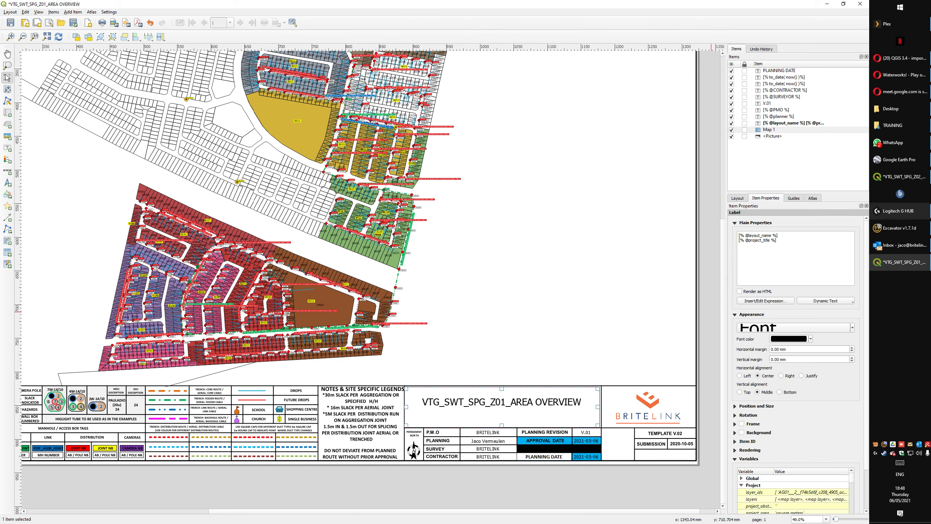
- Set the project title to PROTEA GLEN ZONE 2 in the main window's general project properties
left_click(902, 177)
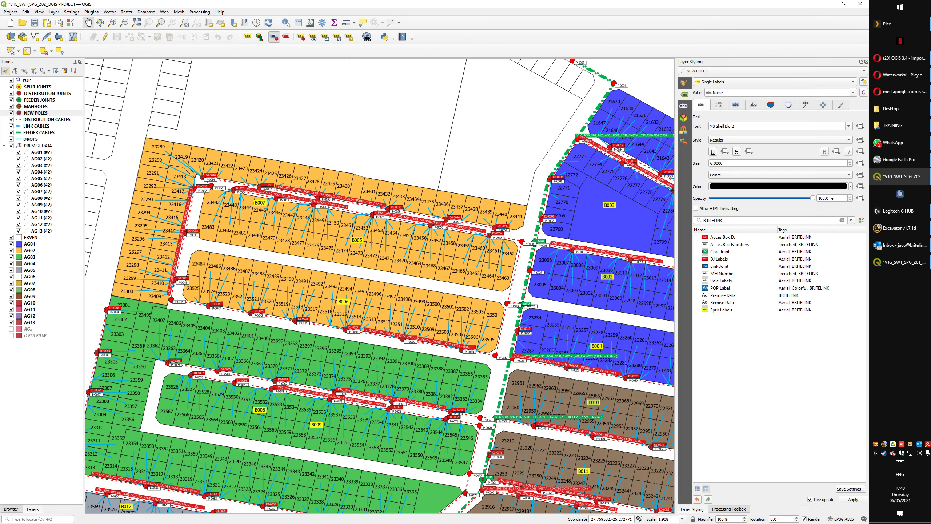
left_click(10, 11)
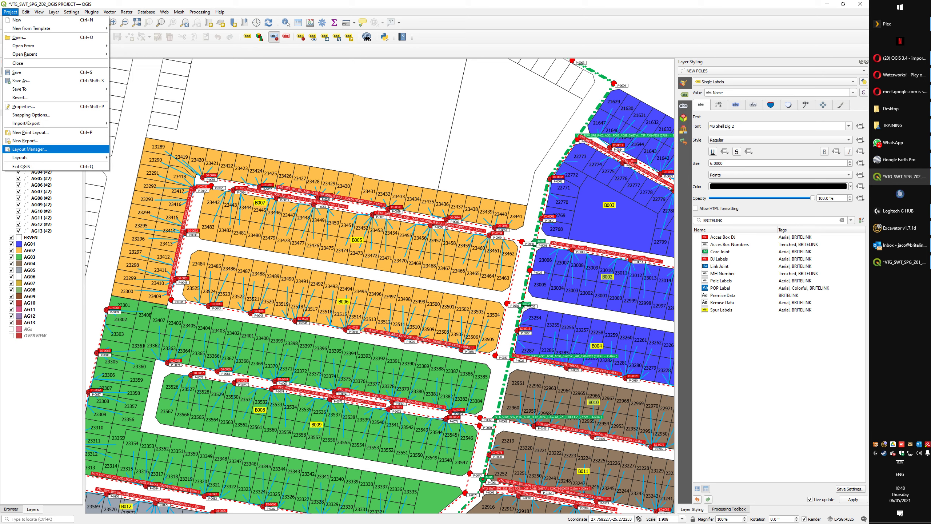
left_click(23, 106)
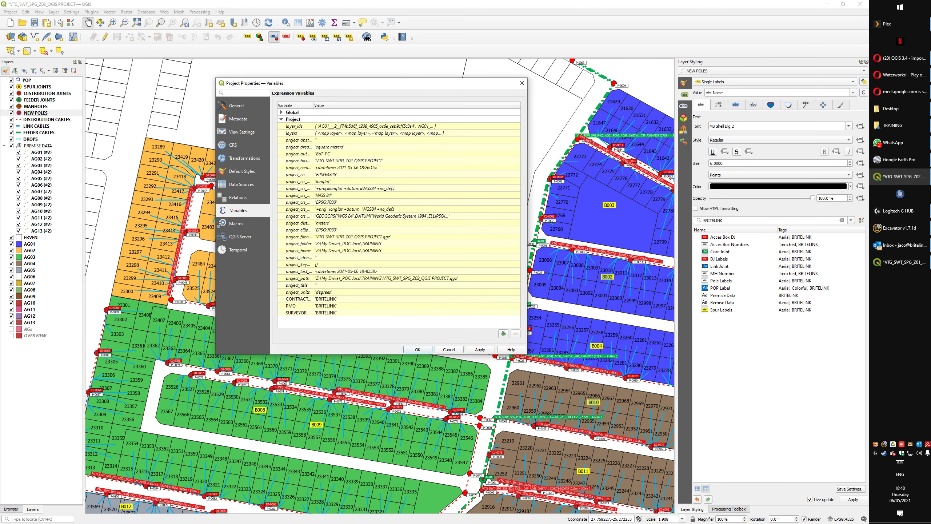
left_click(236, 106)
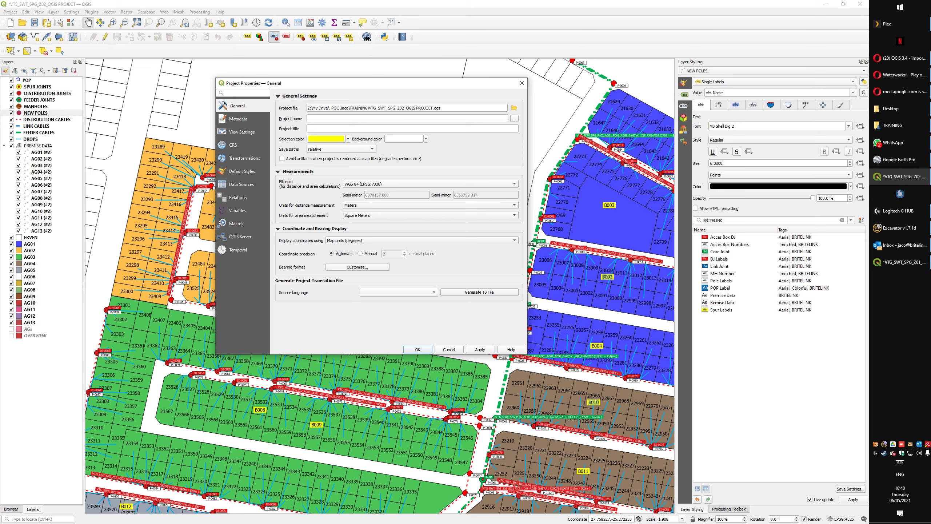
left_click(309, 129)
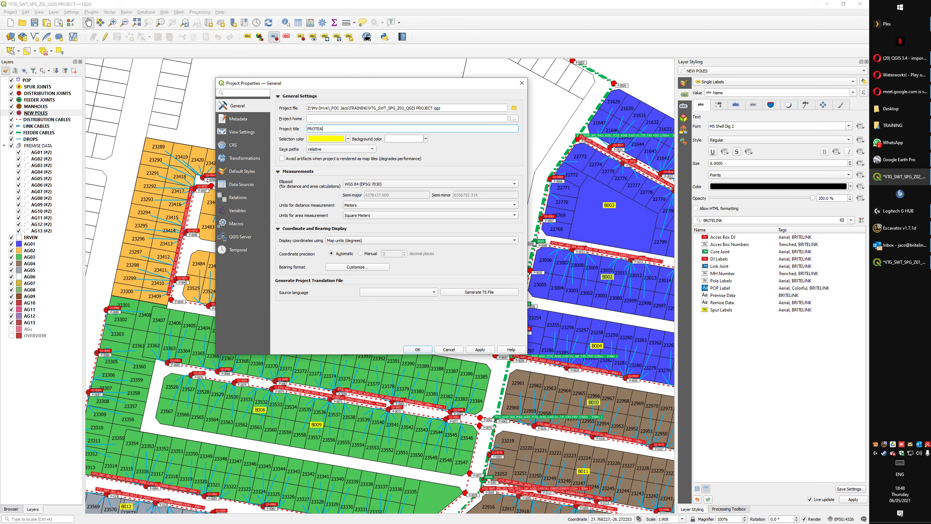
type("GLEN ZONE 2")
left_click(480, 349)
left_click(417, 349)
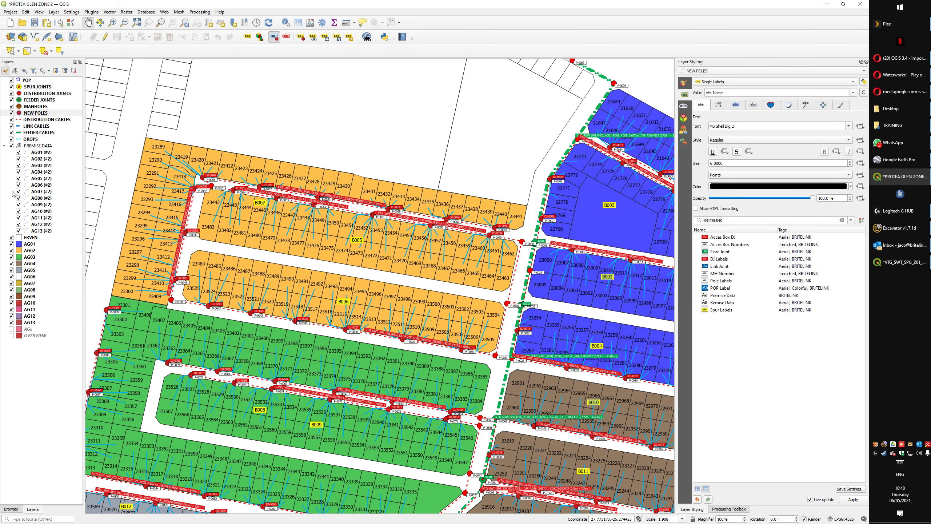
- In the print layout, copy the title label's expression and replace it with the plain text PROTEA GLEN
left_click(900, 262)
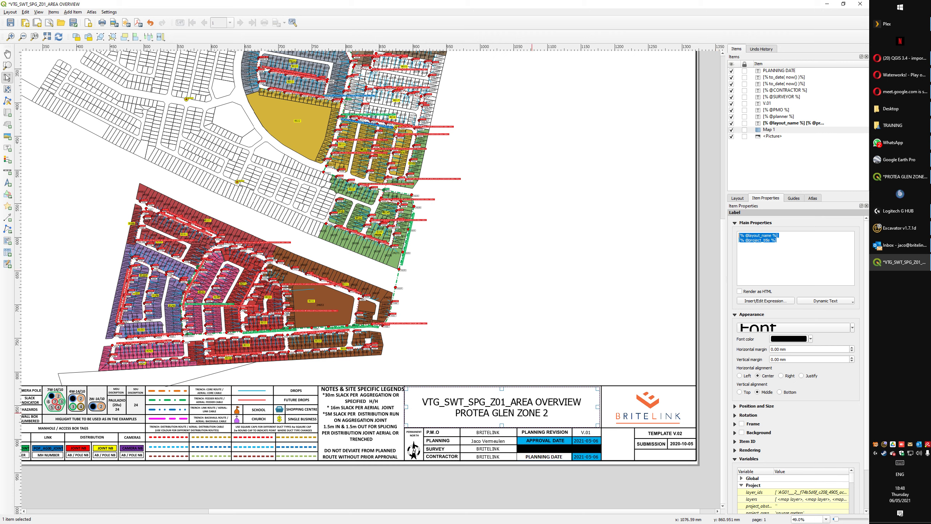
left_click_drag(780, 242, 738, 234)
key("ctrl+c")
type("PROT")
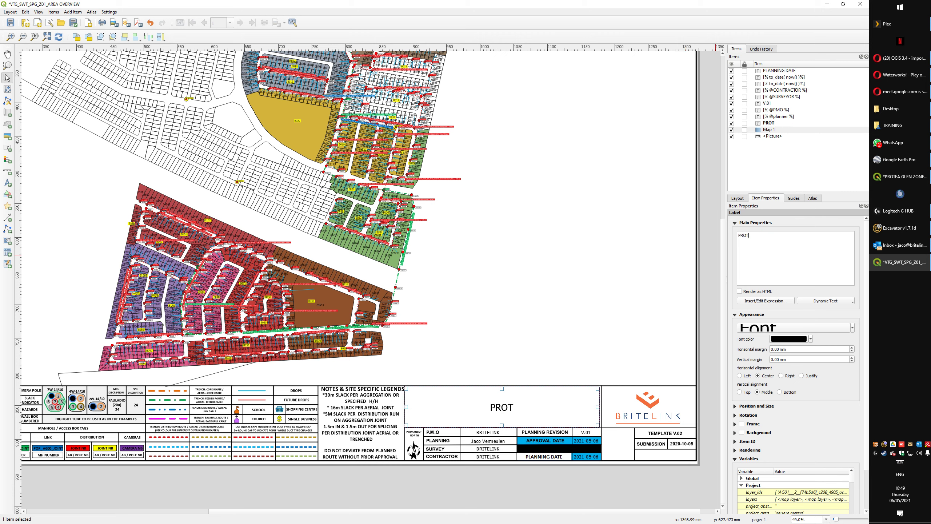
type("EA GLEN")
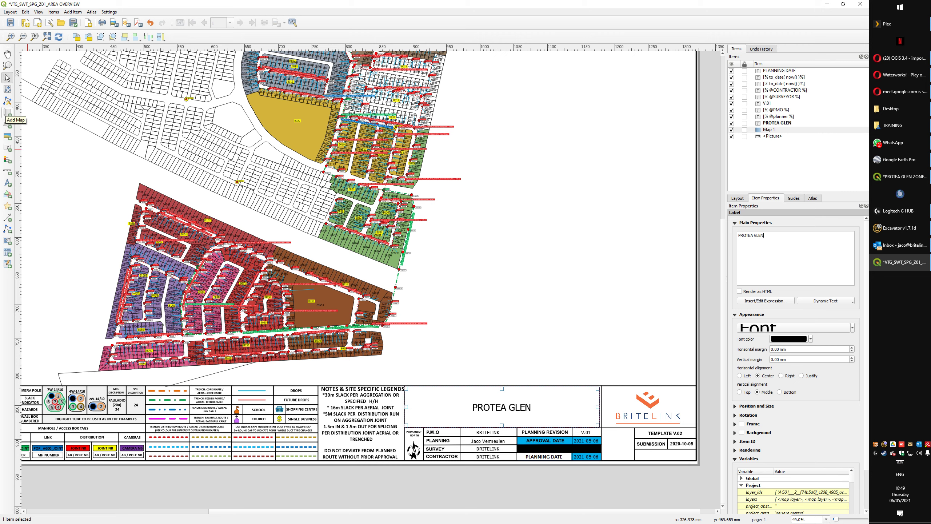
- Try a second map item above the title block, shift and zoom out its content, and delete it
left_click(7, 113)
left_click_drag(558, 275, 696, 385)
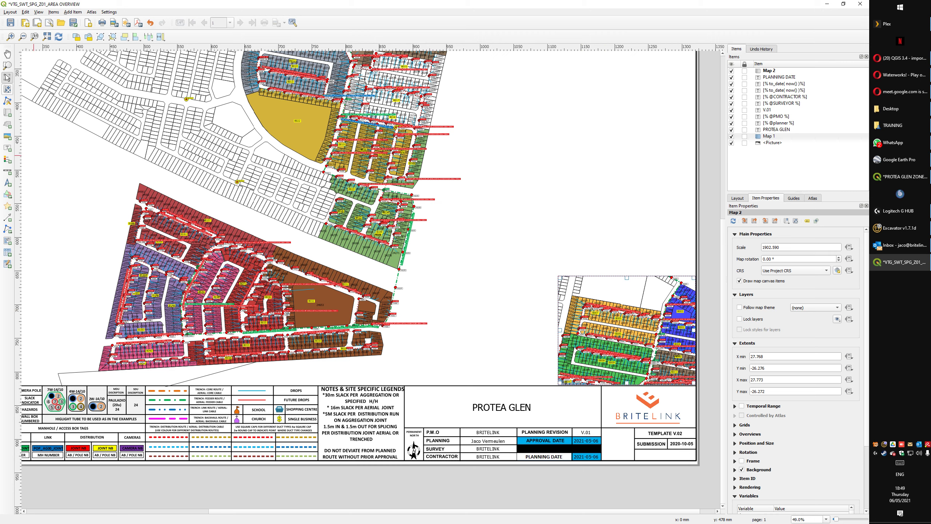
left_click(7, 89)
left_click_drag(620, 328, 604, 309)
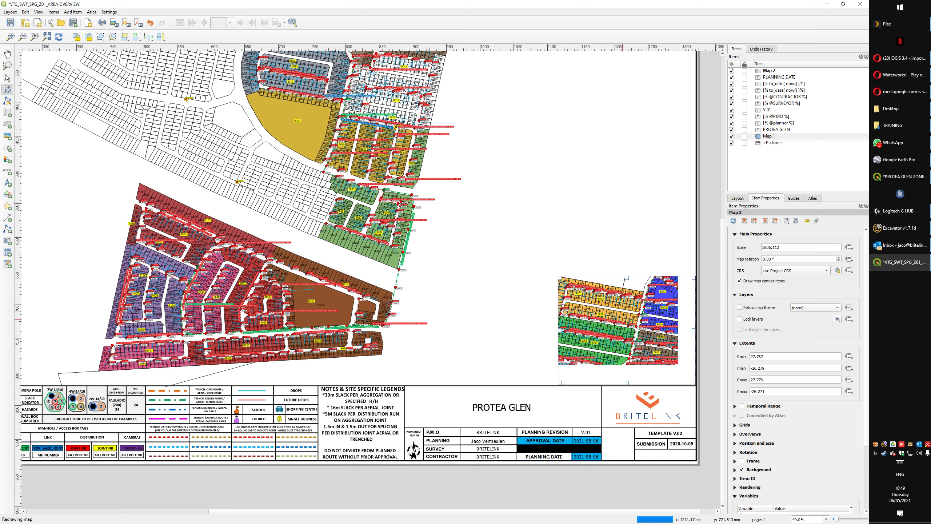
scroll(626, 322, "down", 1)
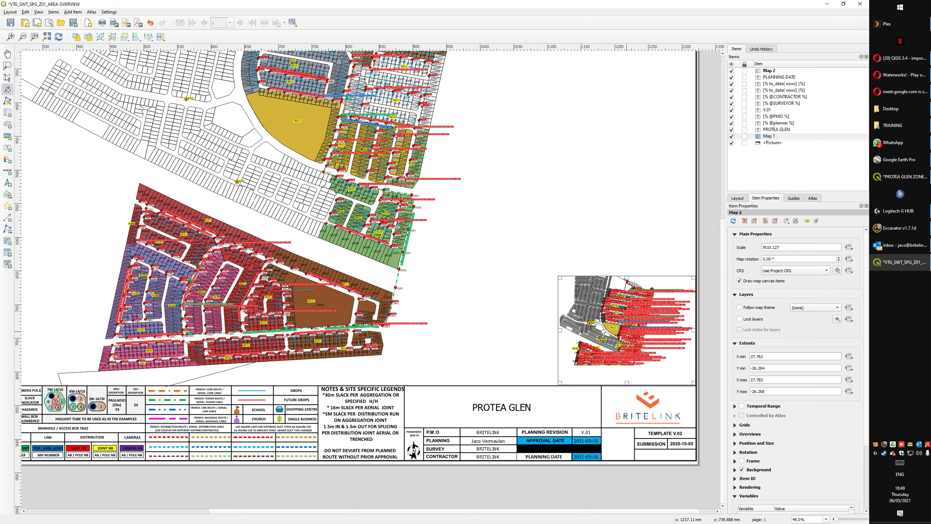
left_click_drag(626, 333, 627, 333)
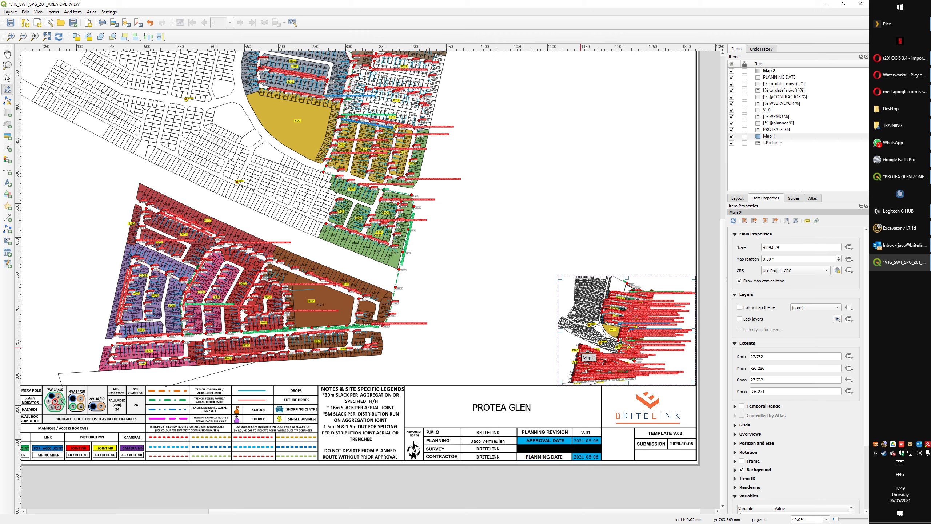
key("Delete")
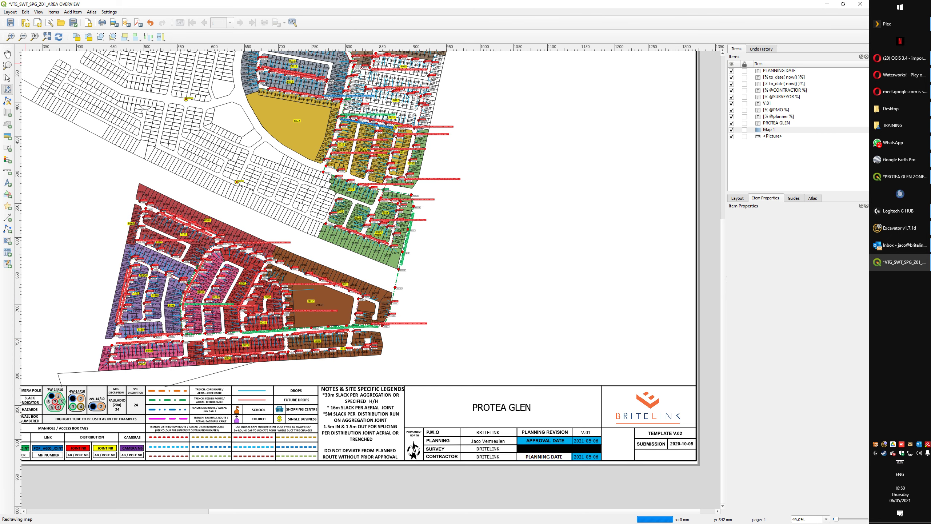
- Restore the title label's text to the layout name and project title expressions and nudge the label slightly sideways
left_click(7, 77)
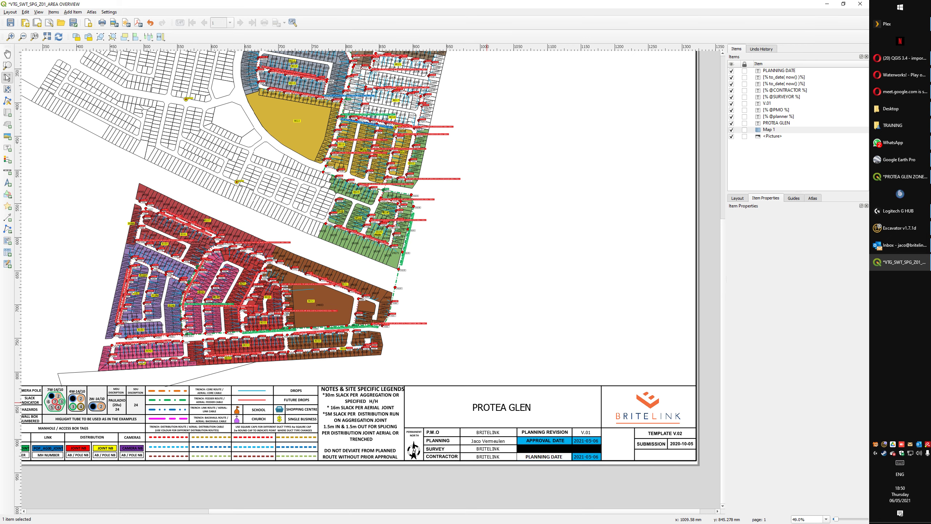
left_click(490, 406)
key("ctrl+a")
key("ctrl+v")
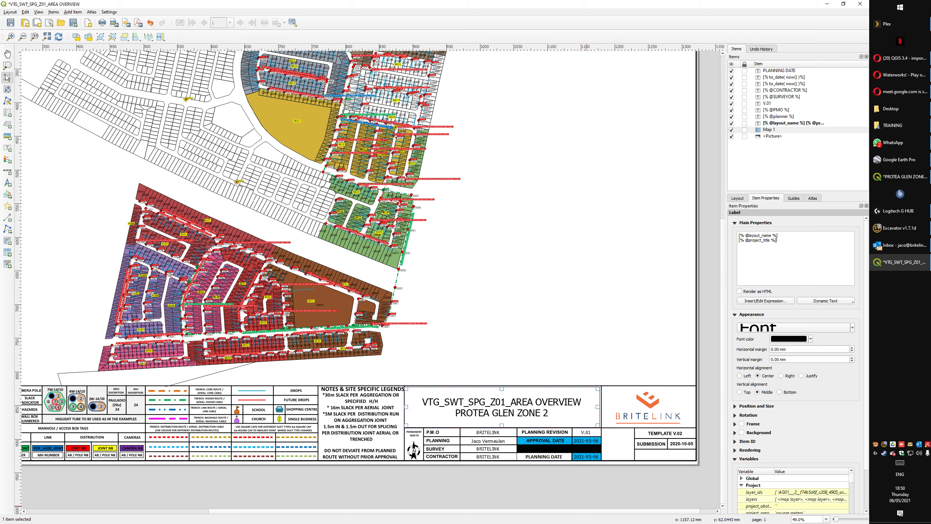
left_click_drag(498, 399, 499, 399)
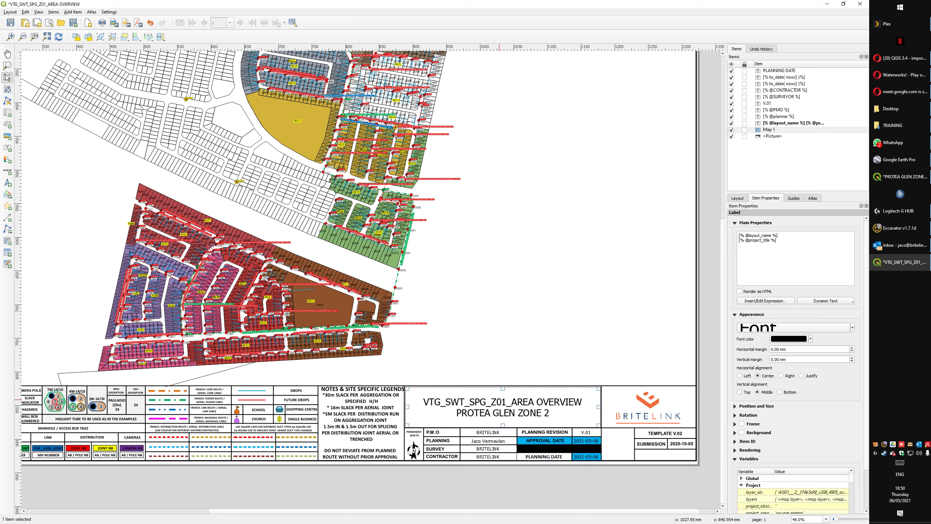
left_click(707, 412)
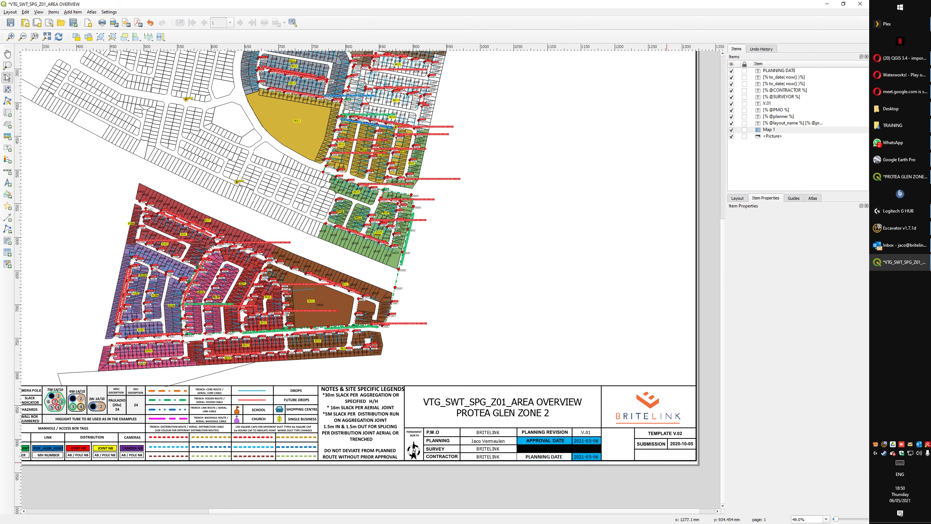
- Export the layout as a PDF named VTG_SWT_SPG_Z01_AREA OVERVIEW_V.01.pdf in the TRAINING folder
key("ctrl+minus")
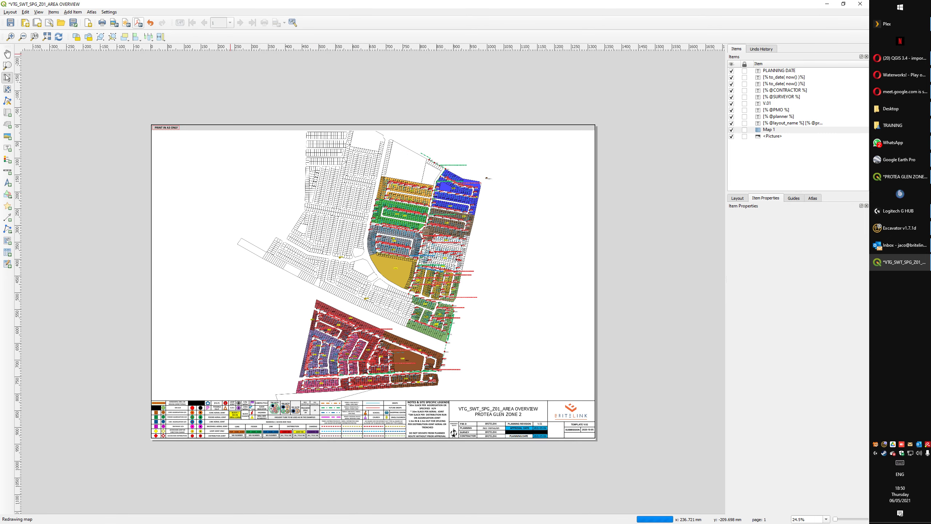
left_click(138, 23)
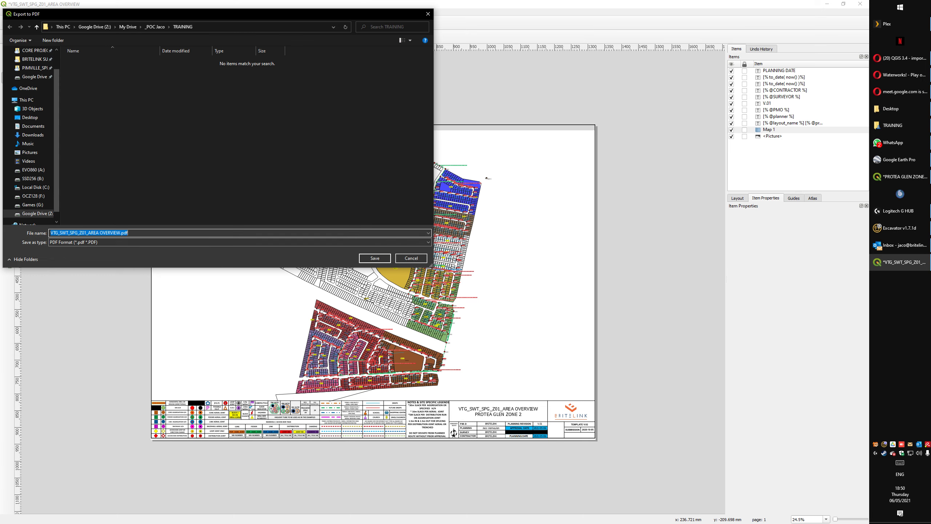
left_click(120, 232)
type("_V.01")
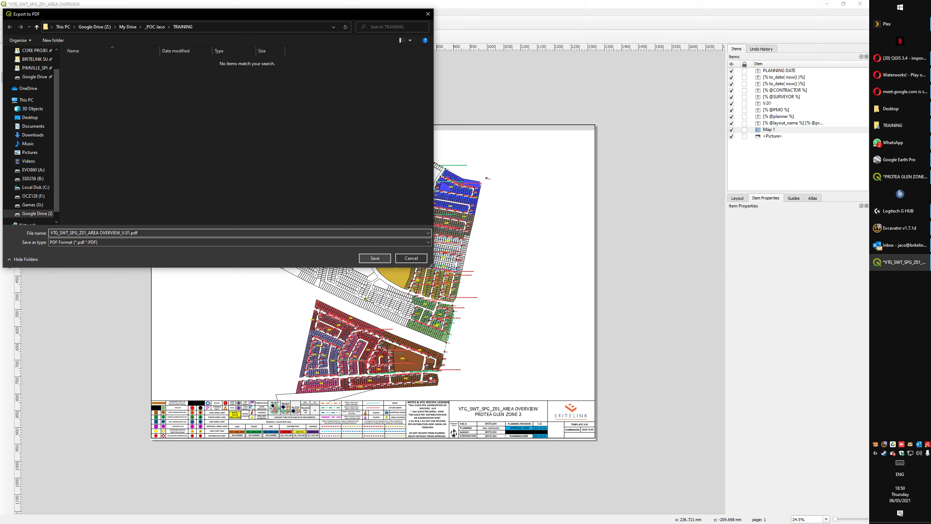
left_click(375, 258)
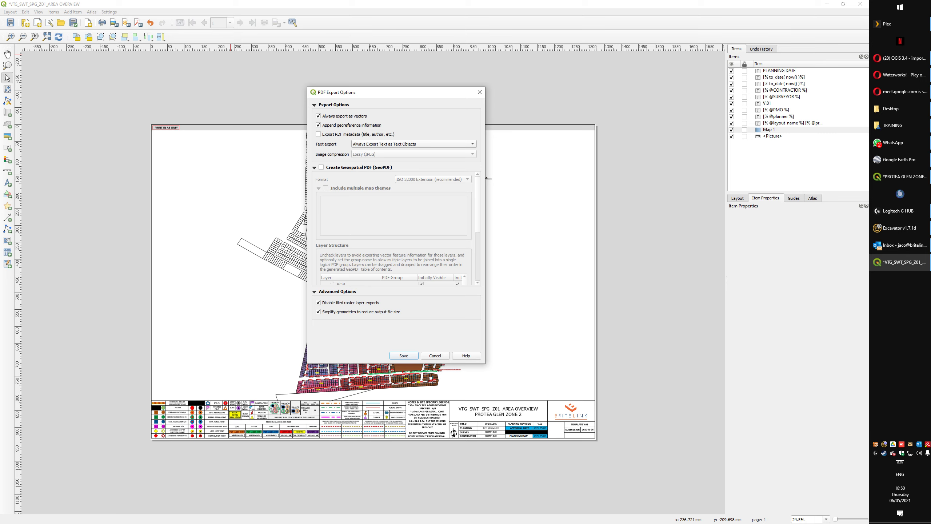
- Enable geospatial PDF creation in the export options, enlarge the dialog to review the layer structure, and save the export
left_click(321, 167)
scroll(398, 229, "down", 1)
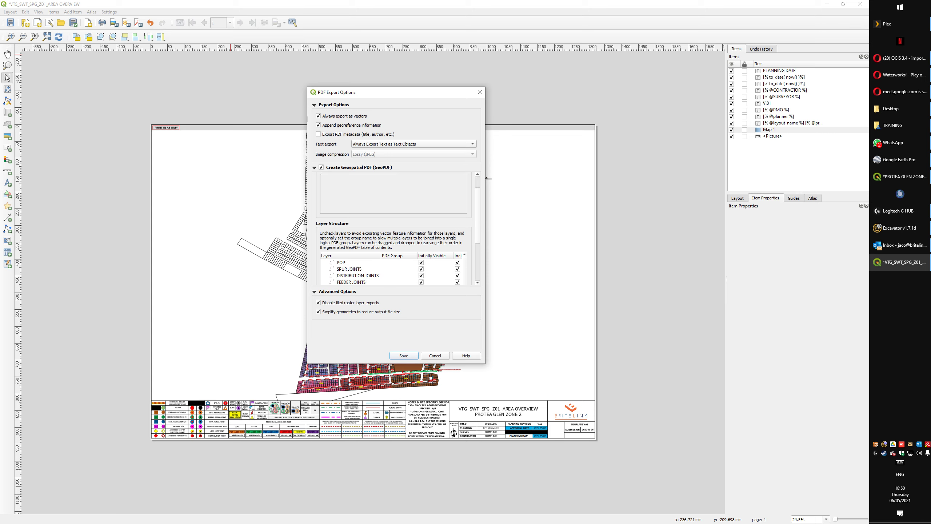
left_click_drag(485, 363, 552, 415)
scroll(426, 268, "down", 1)
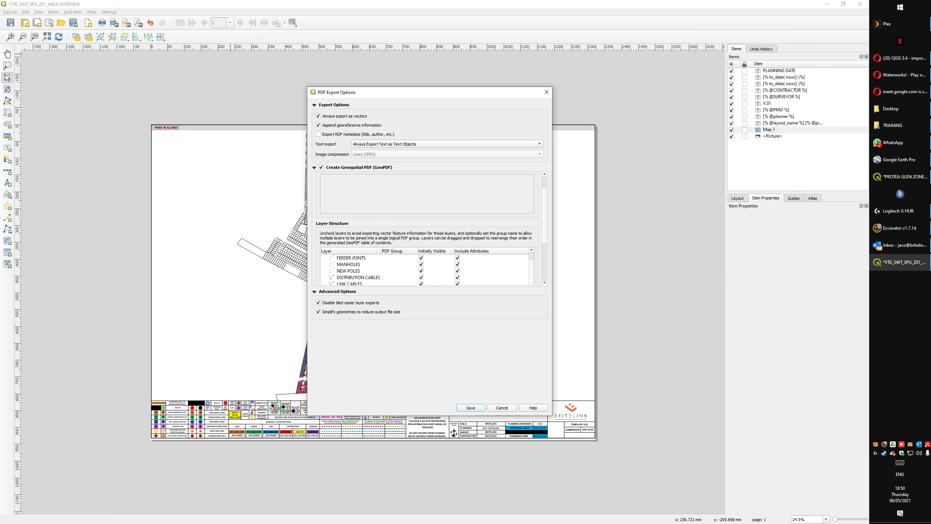
scroll(425, 267, "up", 2)
scroll(427, 228, "down", 5)
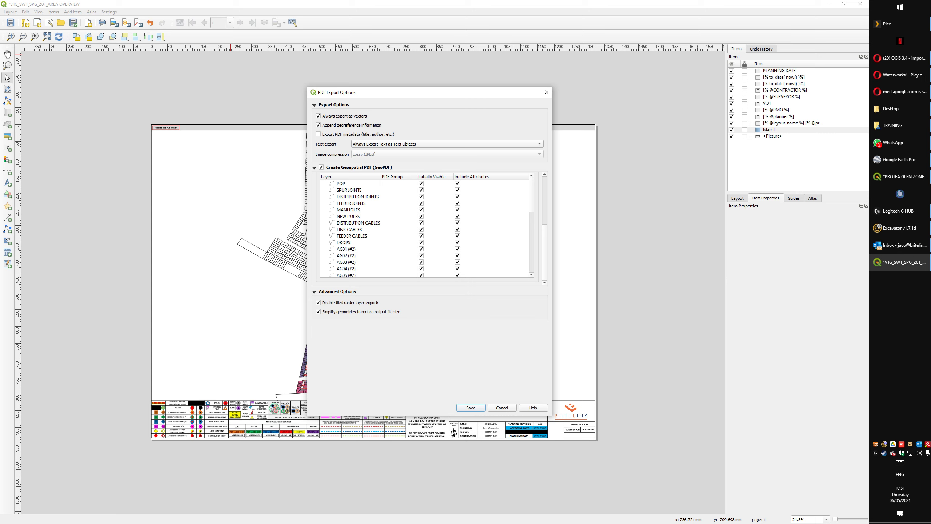
scroll(426, 229, "down", 6)
scroll(425, 228, "up", 8)
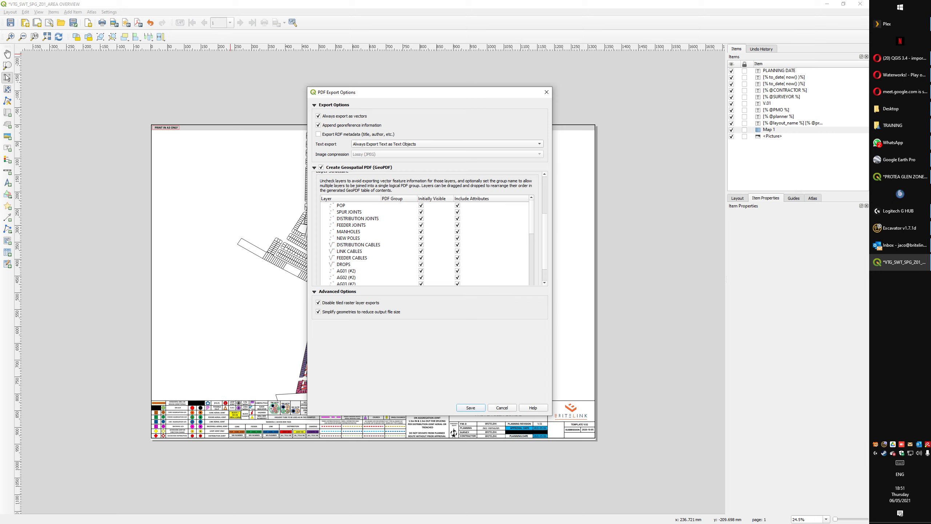
scroll(426, 244, "down", 1)
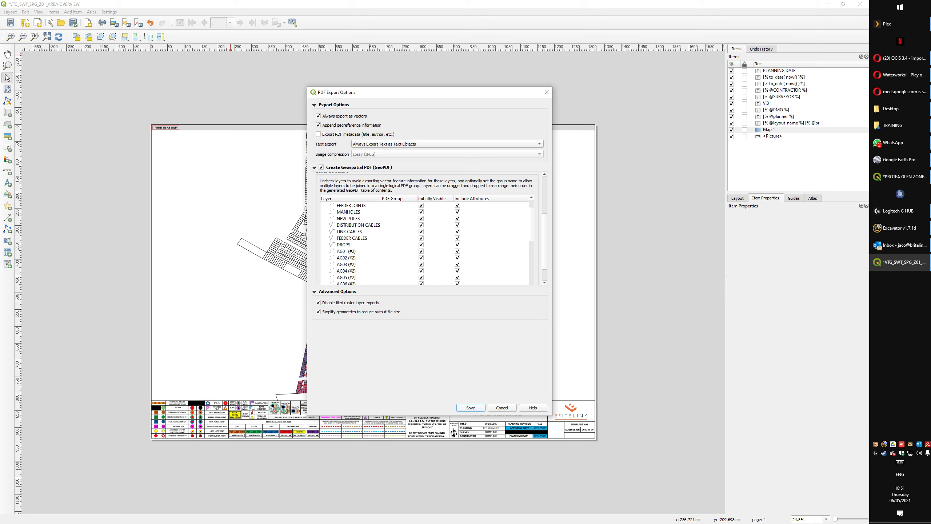
key("Return")
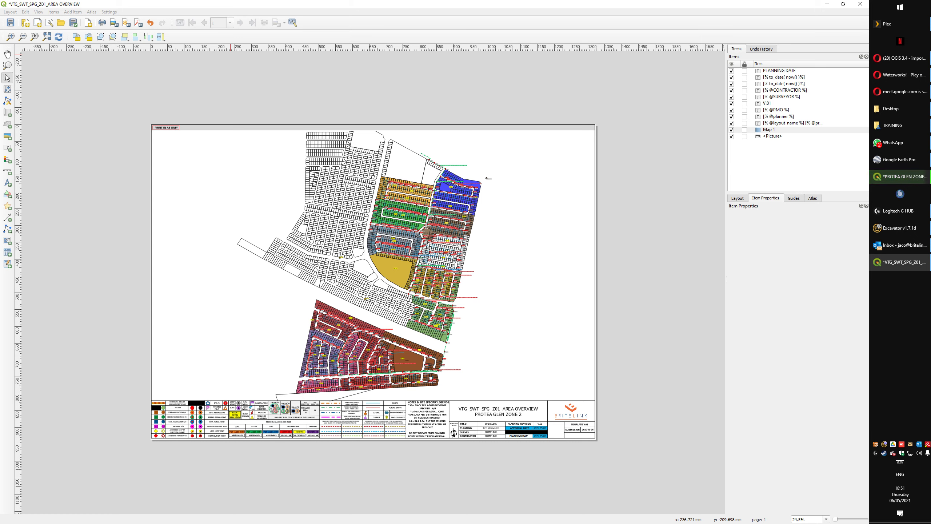
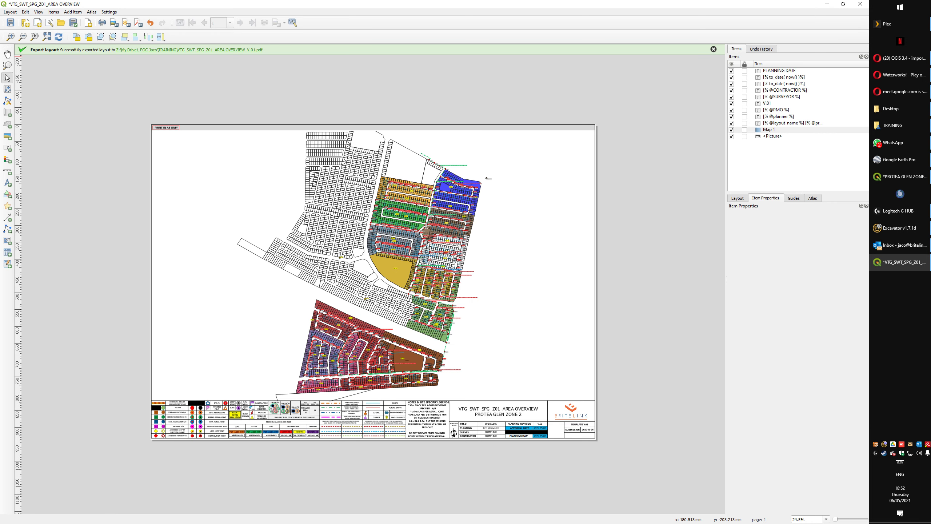
- Open the exported VTG_SWT_SPG_Z01_AREA OVERVIEW_V.01.pdf from the TRAINING folder and inspect its premise, pole and cable labels up close
left_click(213, 50)
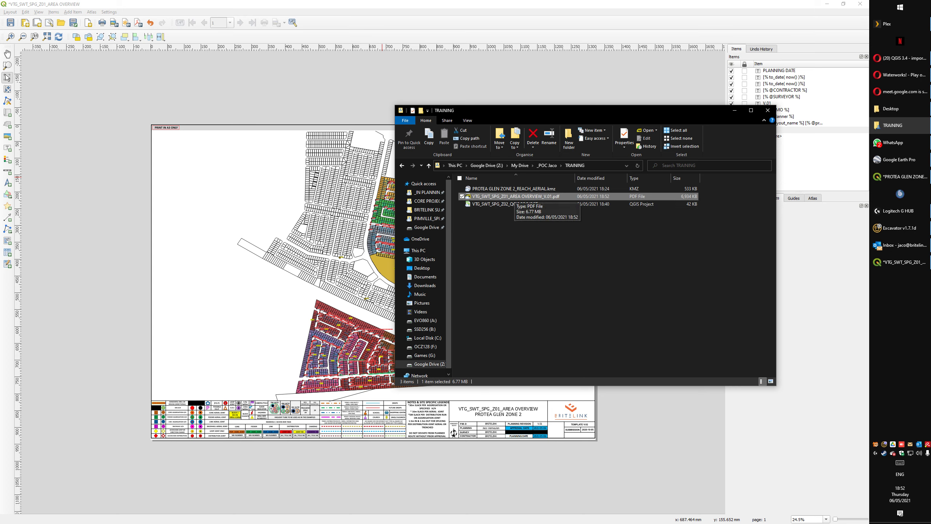
double_click(514, 196)
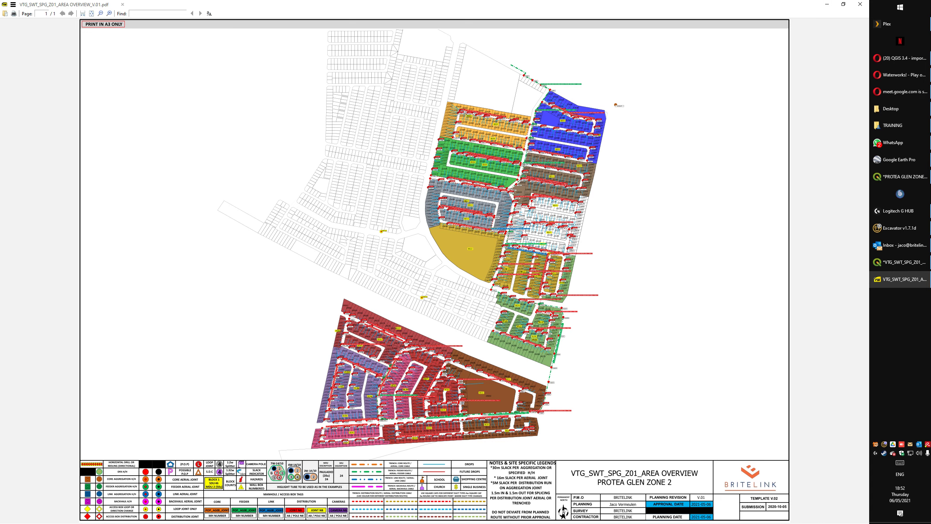
scroll(500, 168, "up", 12)
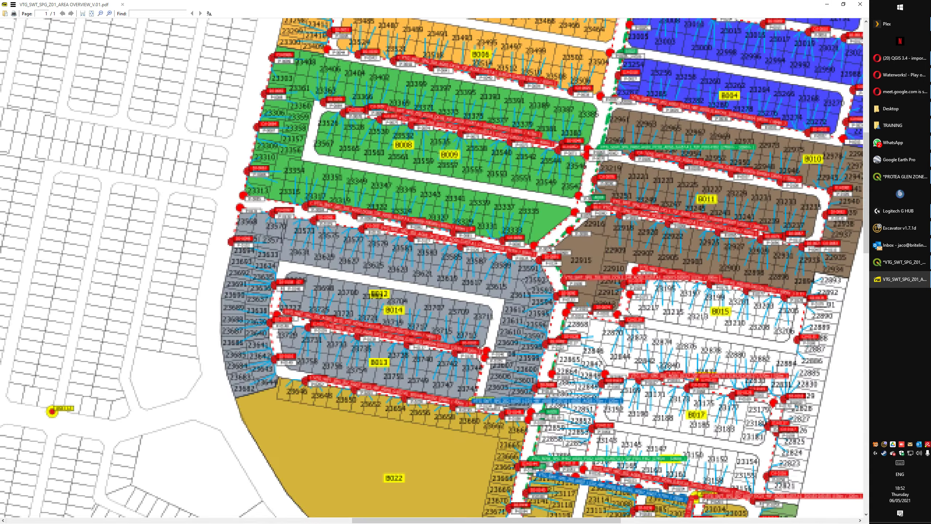
scroll(551, 264, "up", 3)
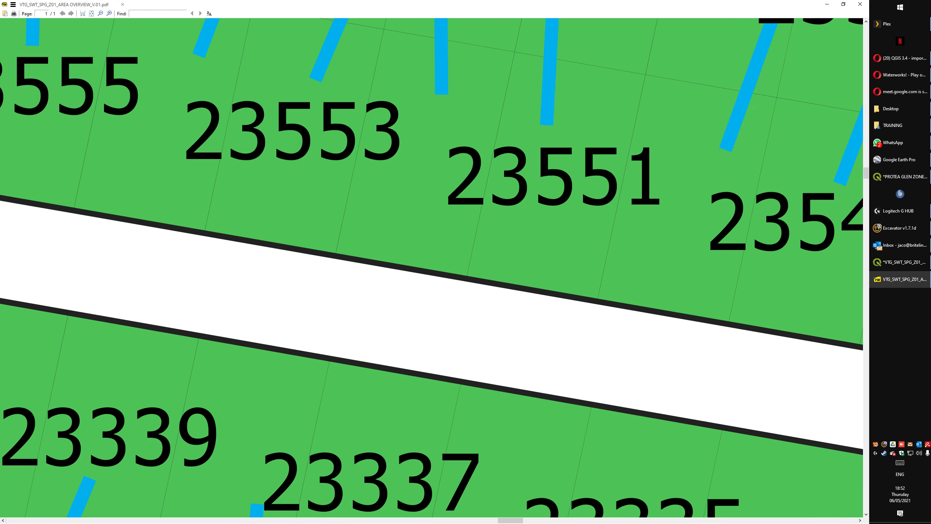
scroll(590, 140, "down", 5)
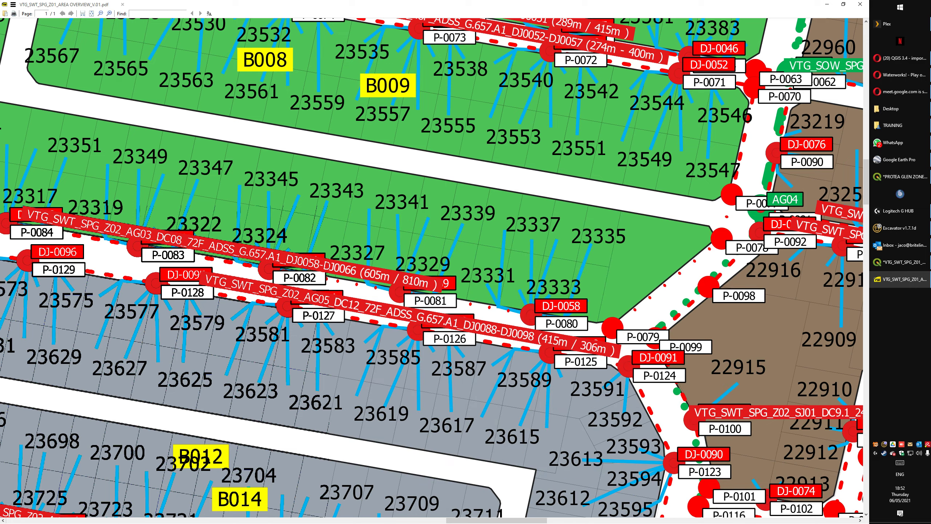
scroll(489, 222, "down", 1)
scroll(550, 220, "down", 2)
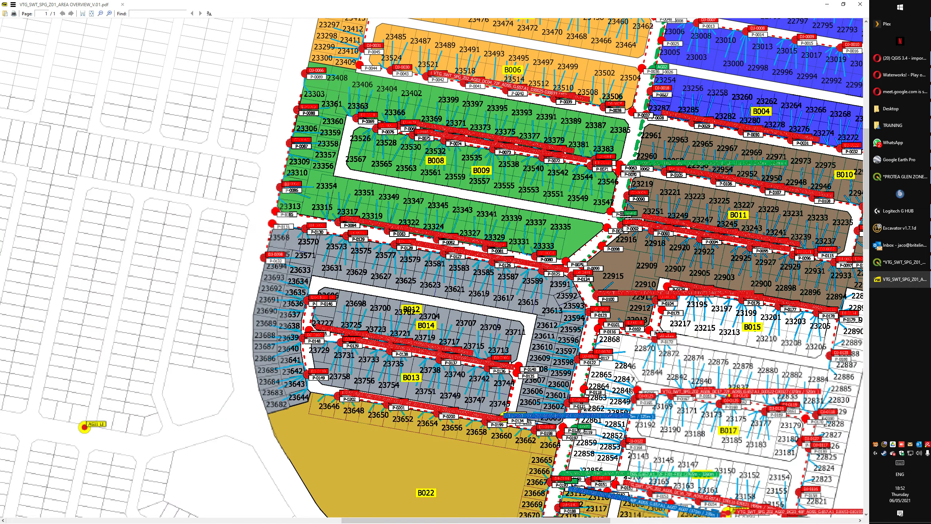
left_click_drag(454, 210, 444, 227)
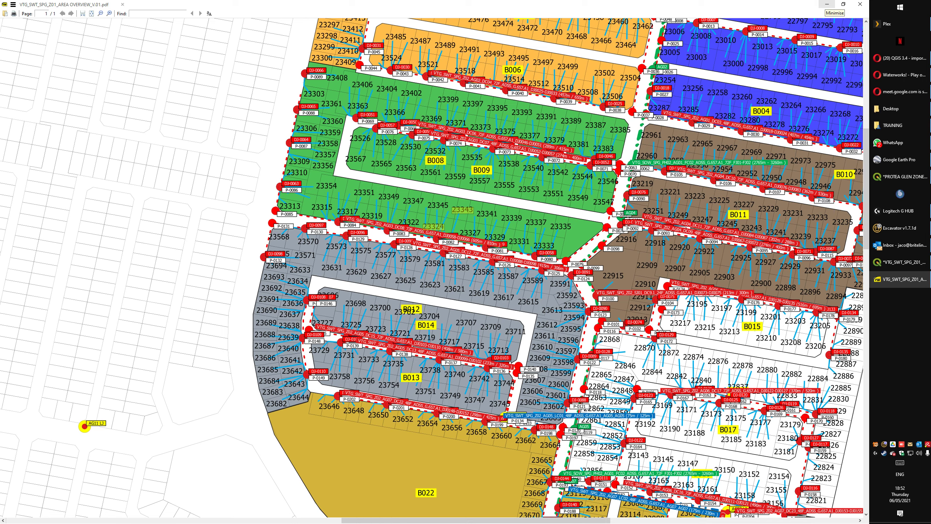
left_click(828, 5)
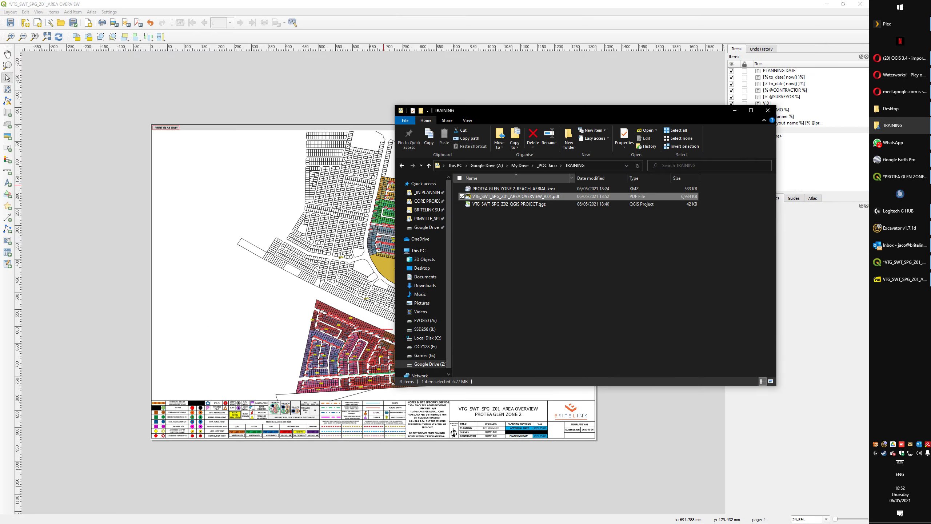
- Check the AG01 (#2) premise label size in the main project and Map 1's scale in the print layout
left_click(900, 176)
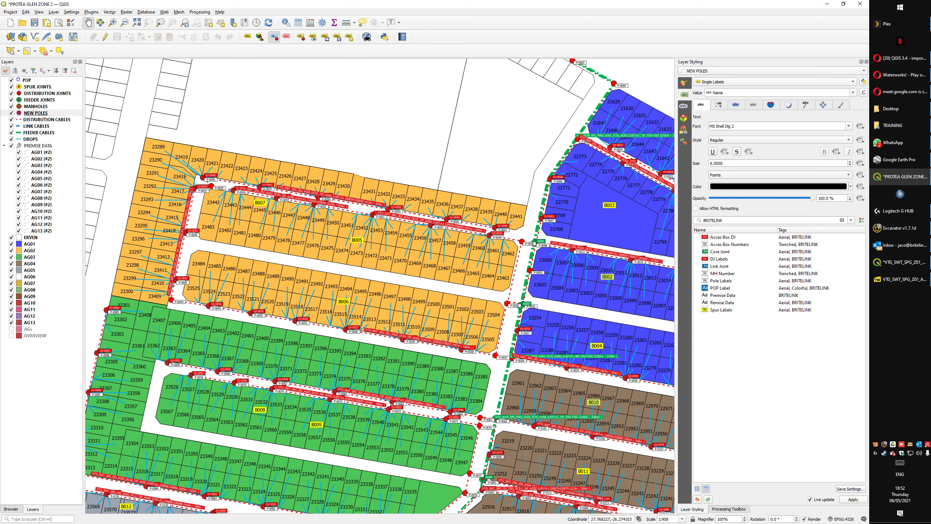
left_click(41, 152)
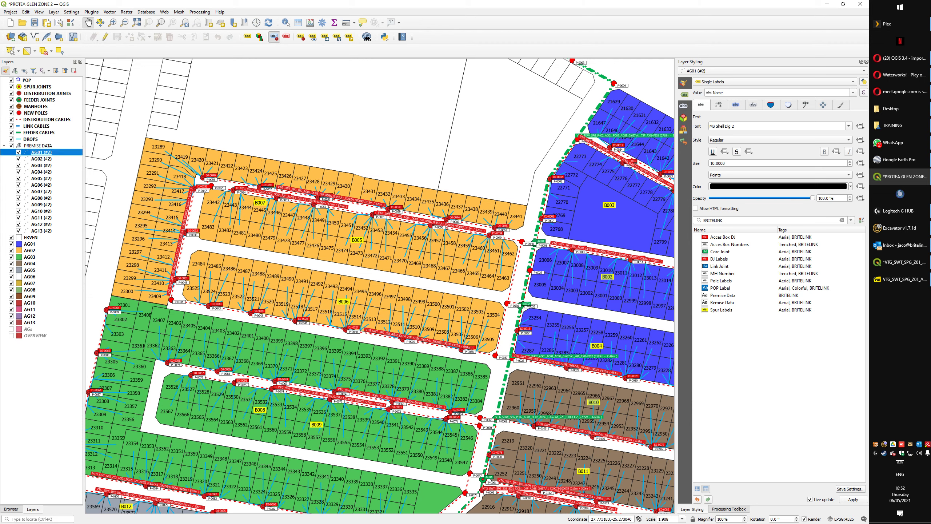
double_click(717, 163)
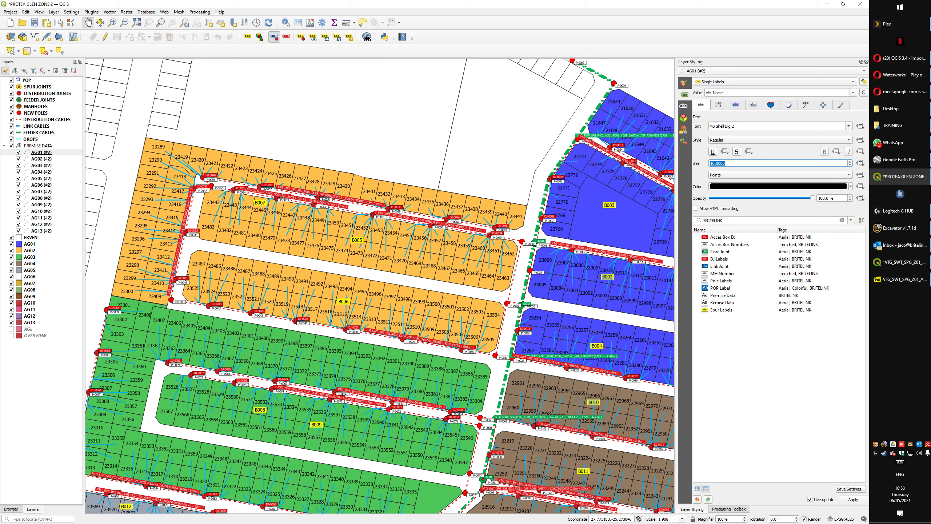
mouse_move(709, 253)
left_click(904, 262)
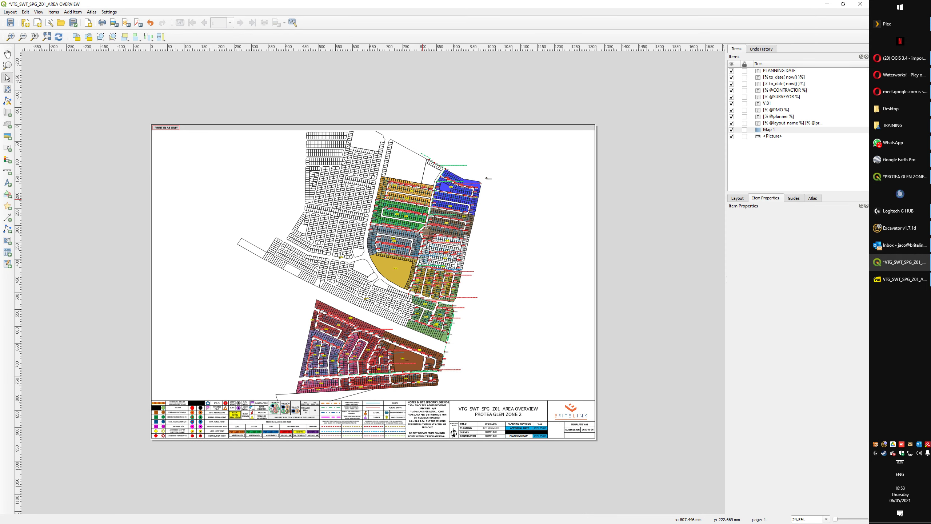
left_click(769, 129)
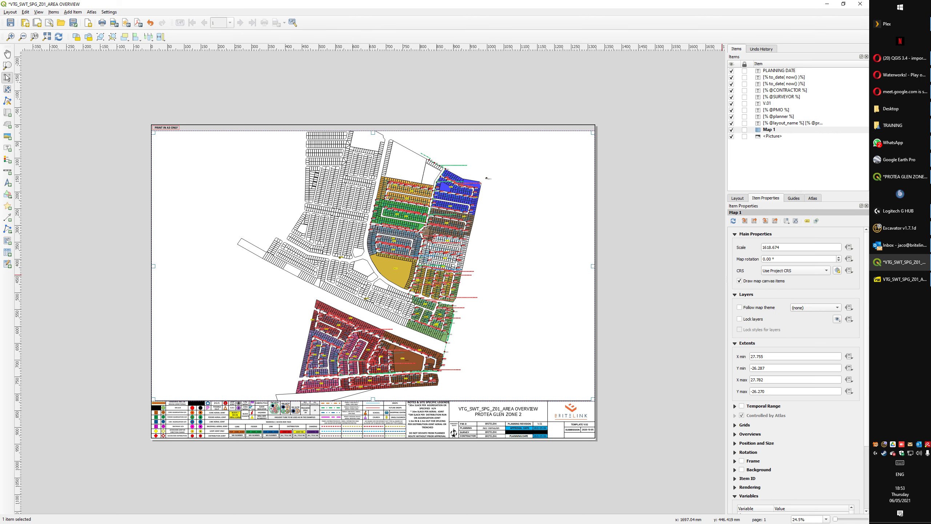
left_click_drag(772, 247, 777, 248)
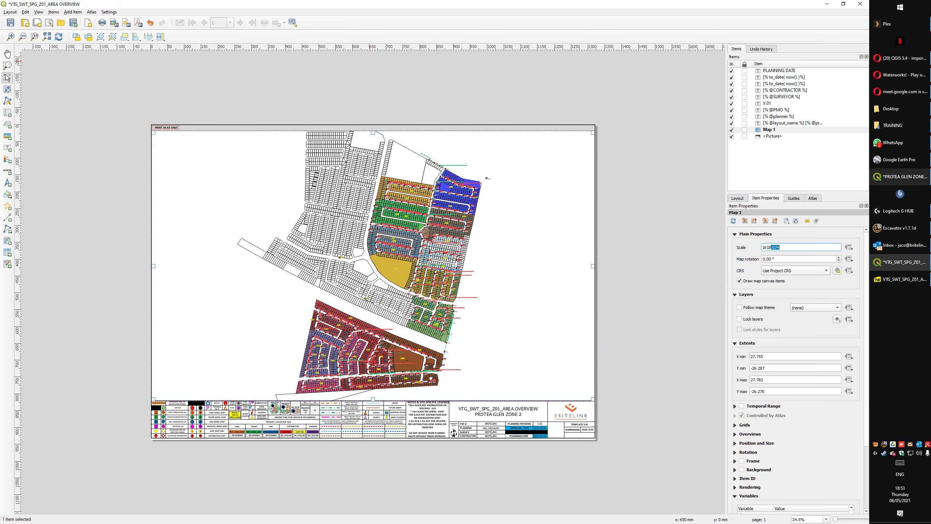
left_click(898, 176)
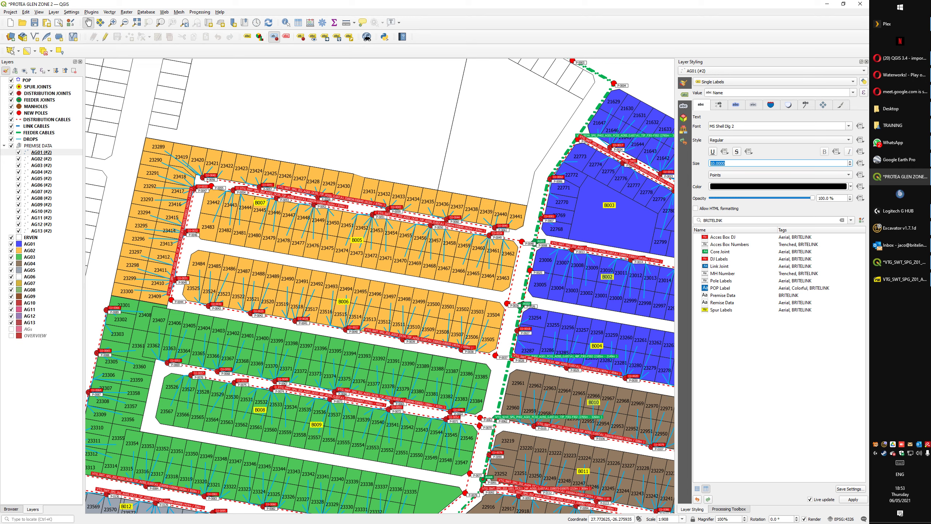
- Try to set the main map canvas scale to 1600, lock it and inspect the labels under magnification
double_click(665, 519)
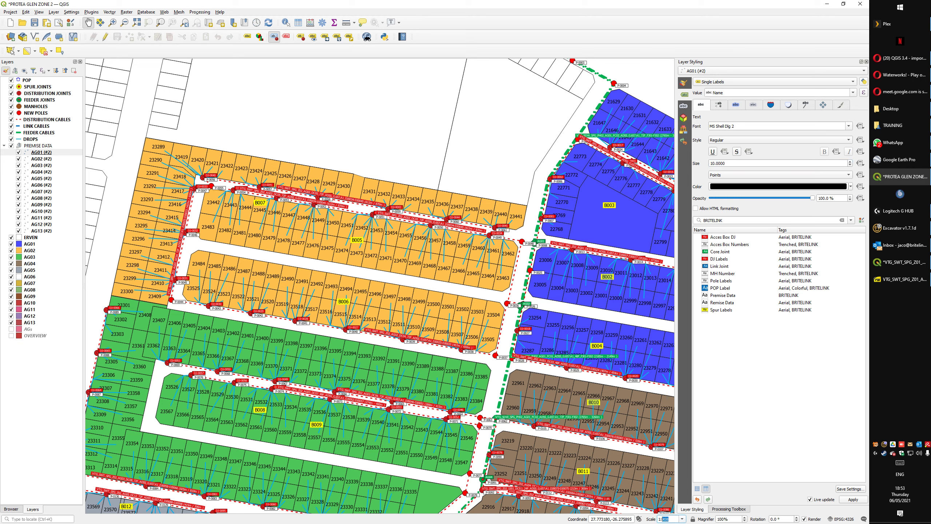
type("1600")
left_click(693, 519)
scroll(355, 399, "up", 2)
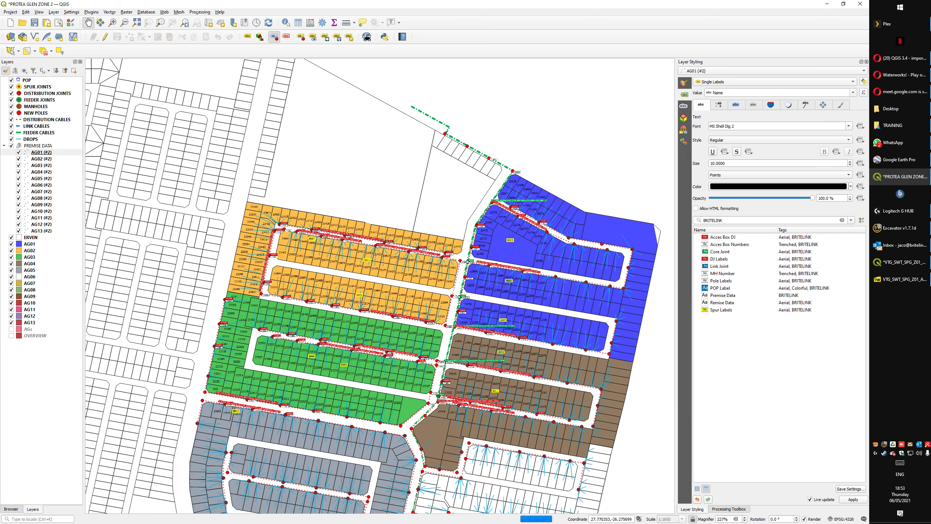
scroll(358, 410, "down", 1)
left_click_drag(358, 410, 493, 143)
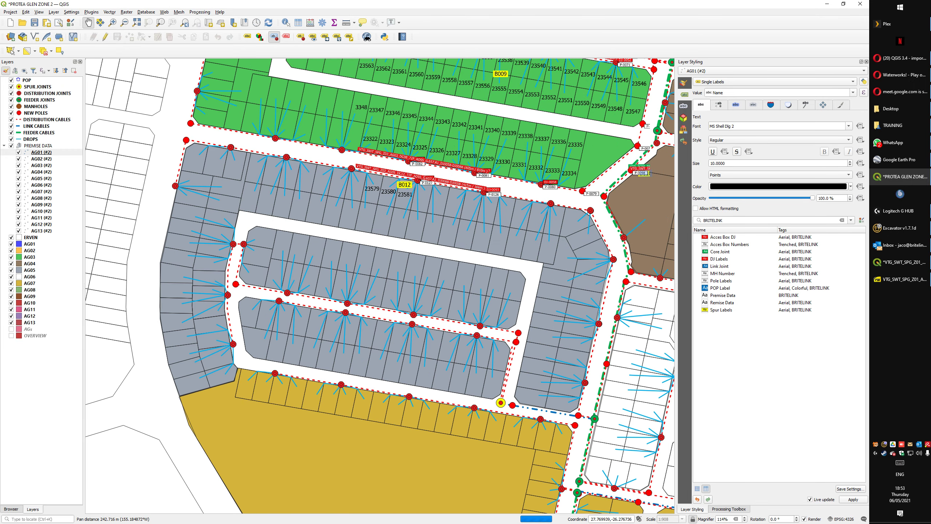
scroll(498, 130, "down", 1)
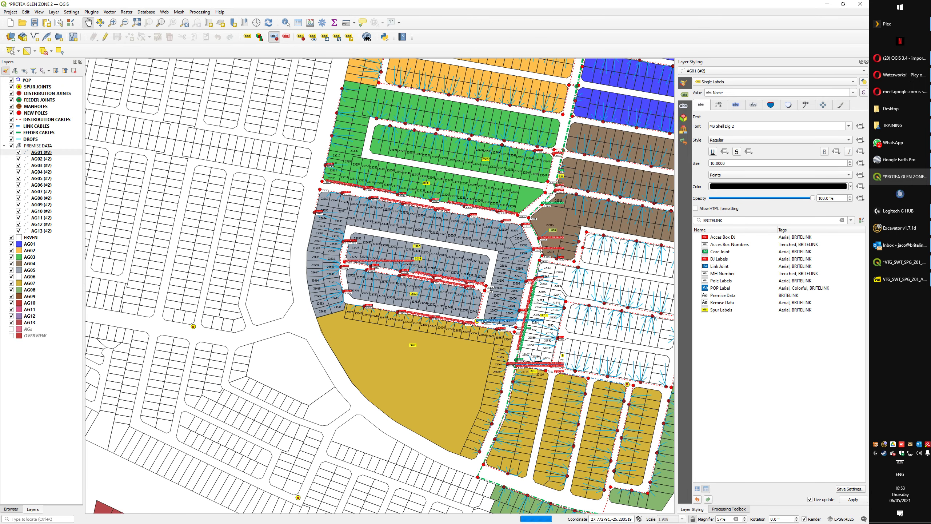
- Unlock the canvas scale, set it to 1:1600, lock it again and magnify the canvas to 227%
left_click(693, 519)
left_click_drag(670, 519, 660, 519)
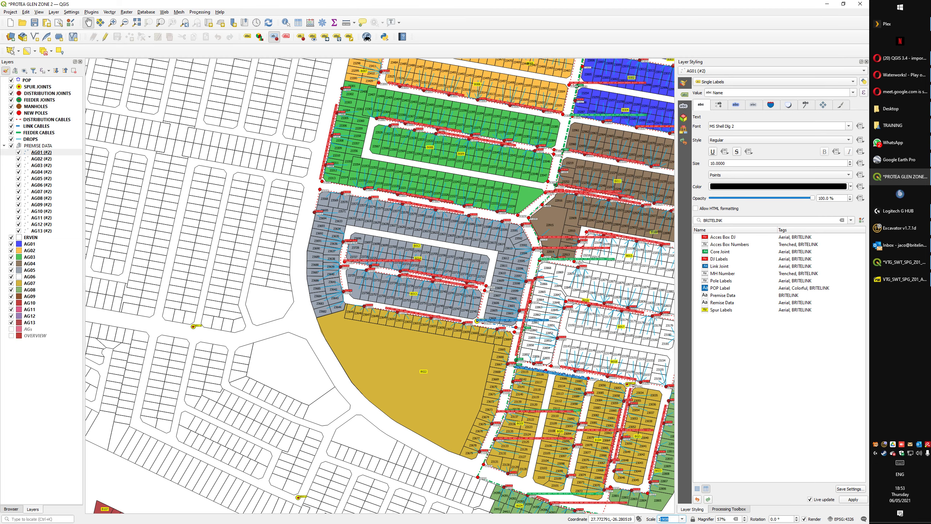
key("BackSpace")
key("Return")
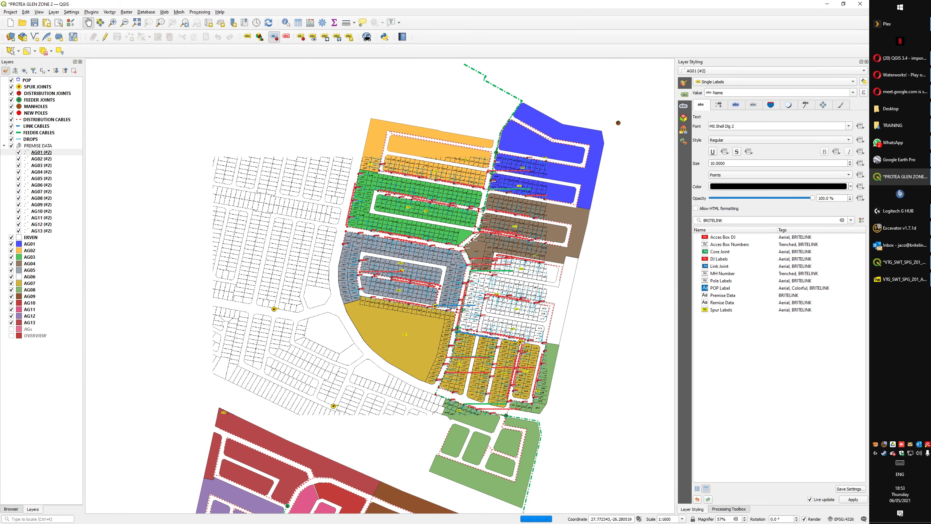
left_click(693, 518)
scroll(380, 286, "up", 1)
scroll(407, 317, "up", 1)
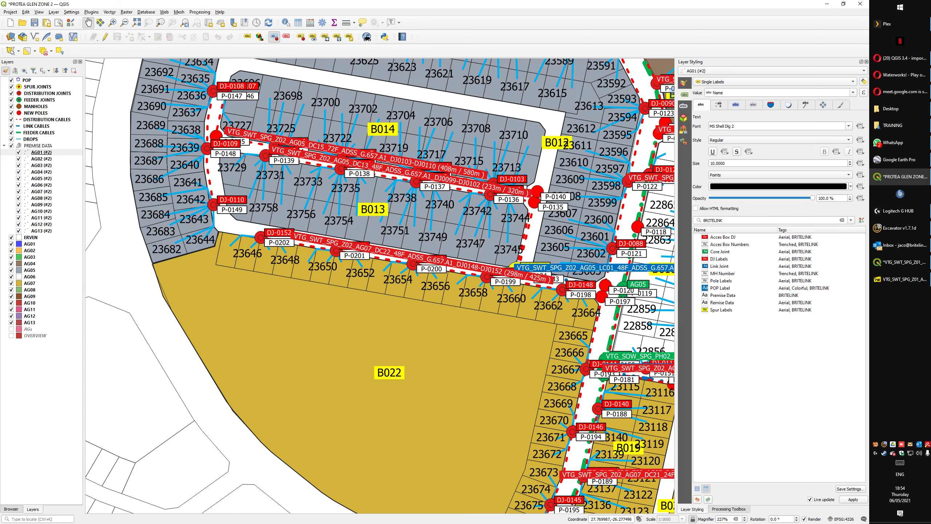
- Reduce the AG01 (#2) premise layer's label font size to 4 points
left_click_drag(374, 205, 386, 388)
scroll(386, 388, "down", 1)
left_click_drag(469, 115, 386, 285)
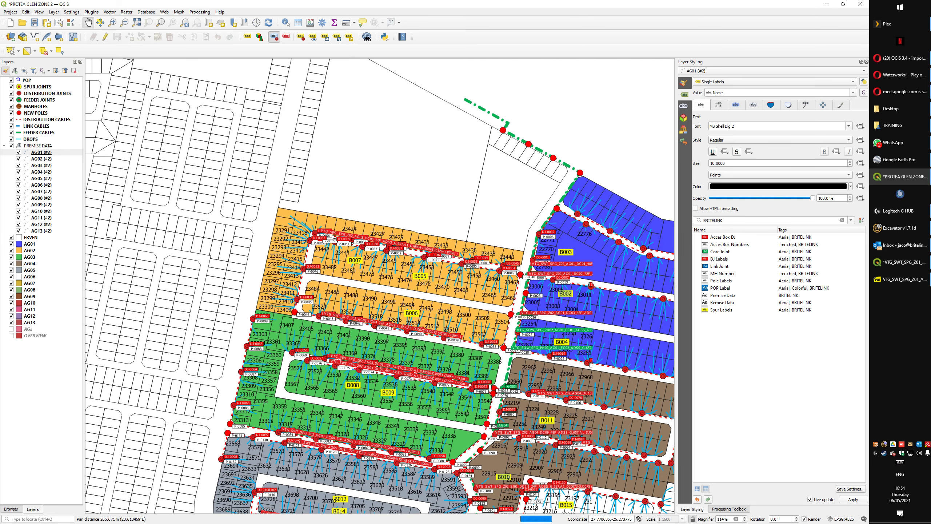
left_click_drag(595, 312, 385, 293)
scroll(421, 312, "up", 1)
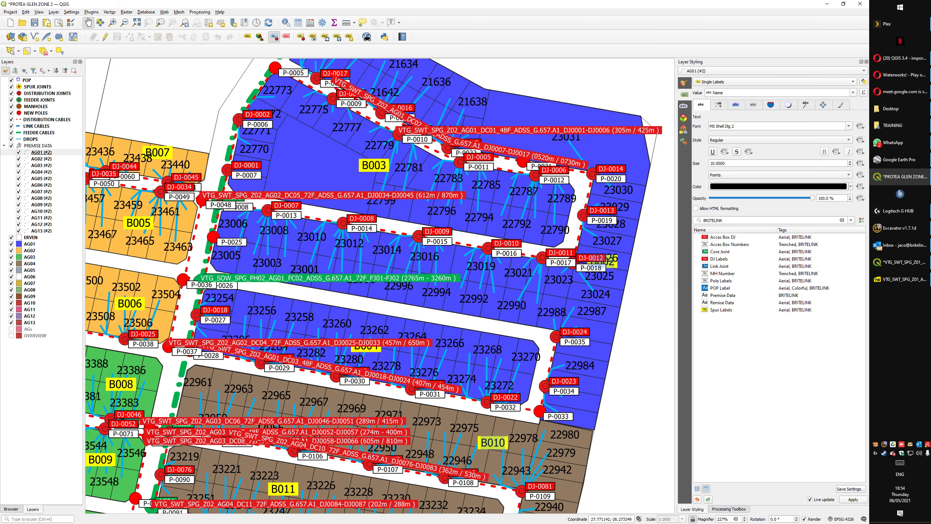
left_click(41, 159)
left_click(41, 151)
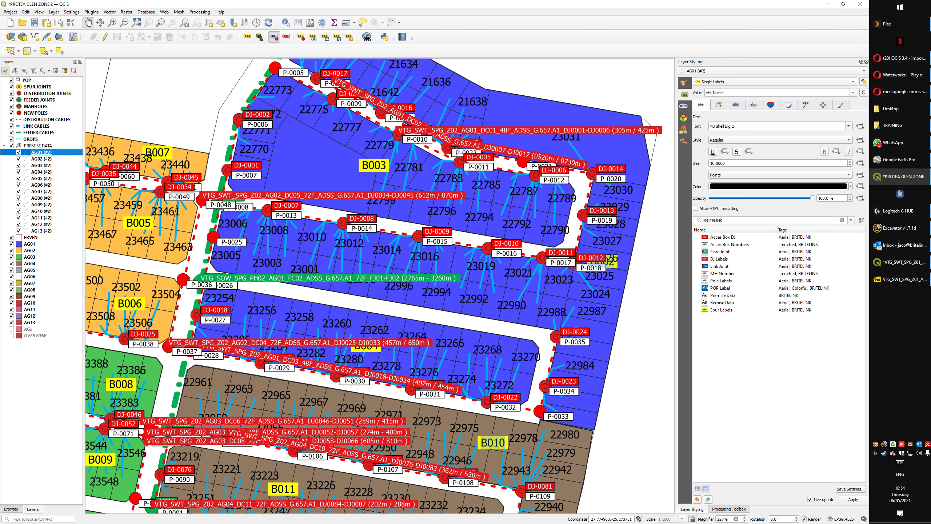
scroll(779, 163, "down", 2)
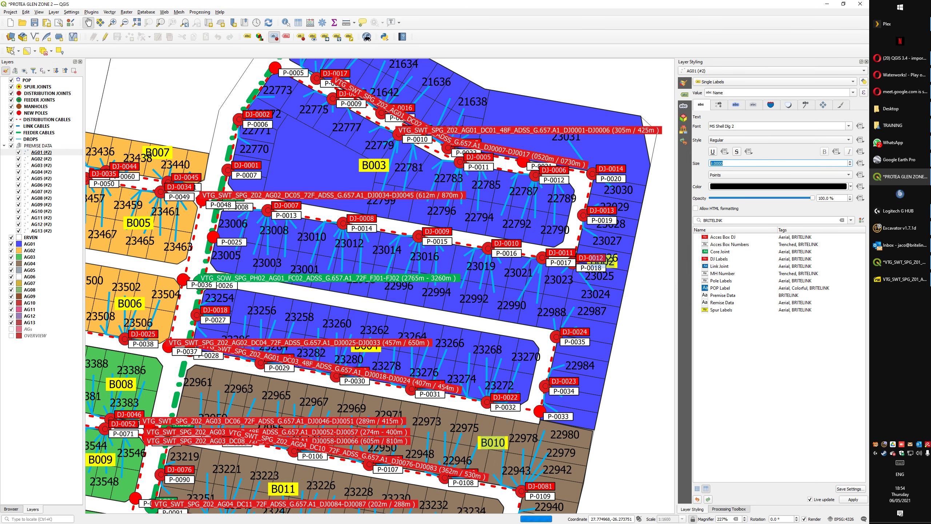
scroll(779, 163, "down", 2)
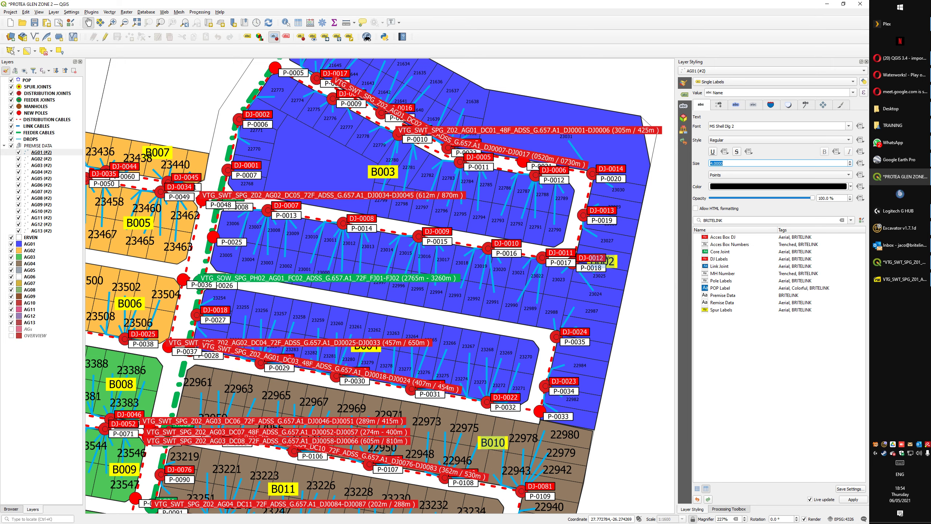
left_click_drag(379, 286, 397, 288)
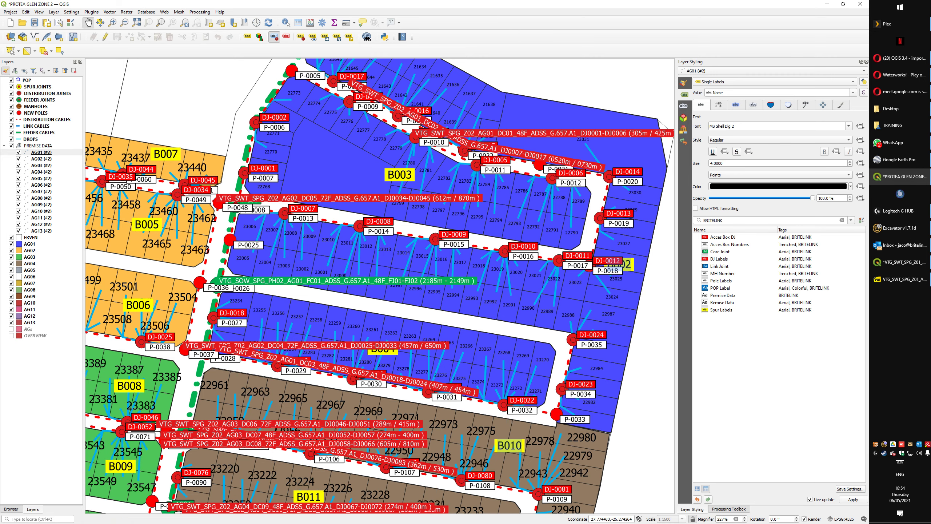
- Set the label z-index of the AG01 (#2) premise layer to 2.00 in its label rendering options
scroll(625, 214, "up", 1)
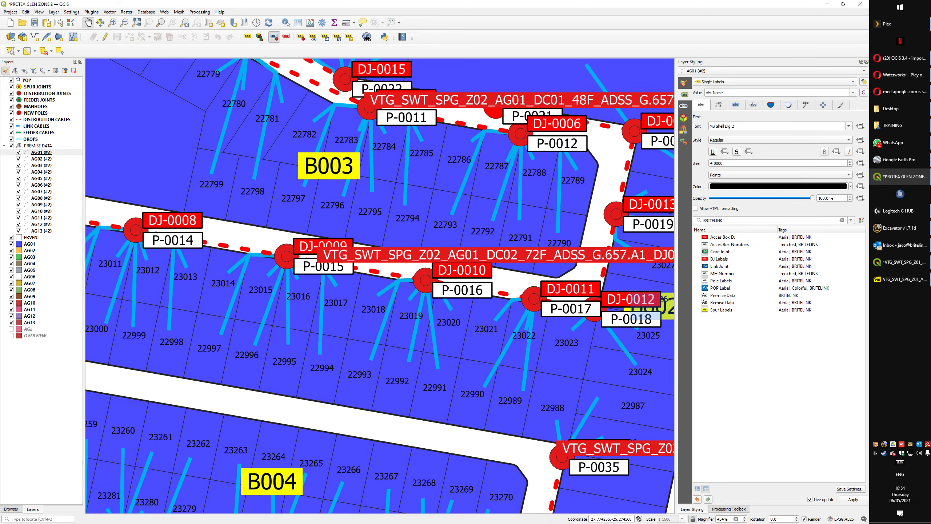
left_click_drag(380, 286, 317, 247)
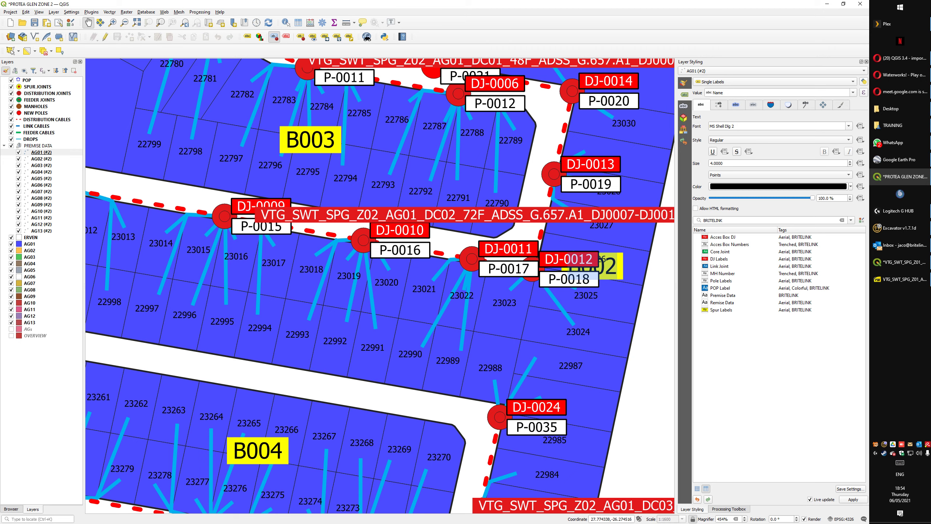
left_click(841, 104)
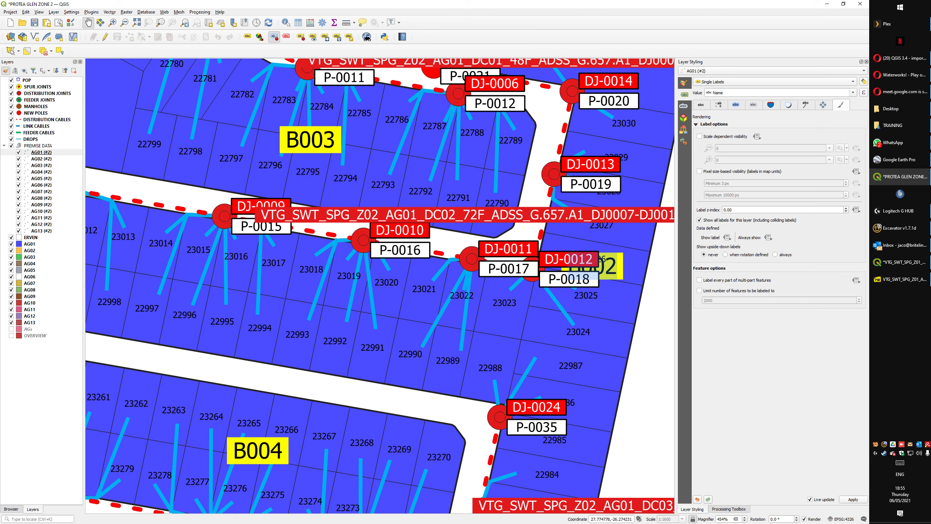
left_click_drag(736, 209, 723, 210)
key("Up")
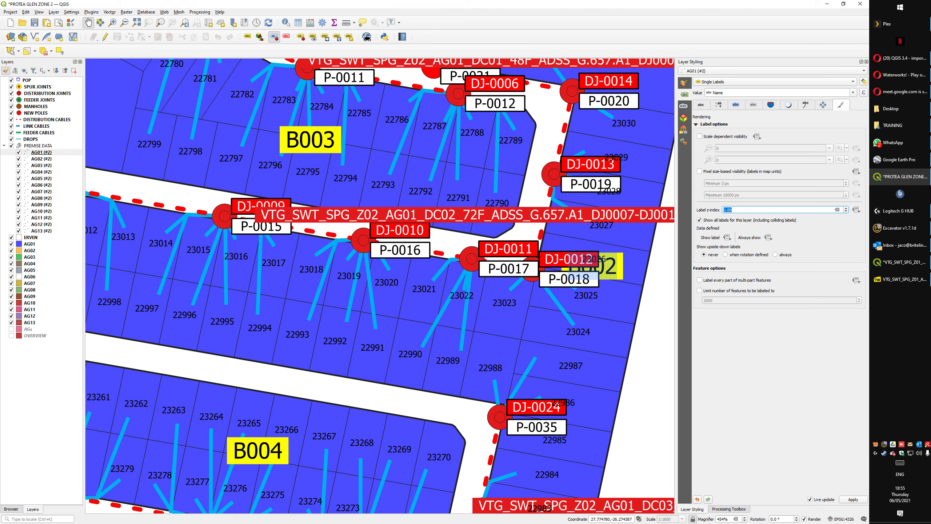
left_click(733, 210)
key("ctrl+a")
- Unlock the main map canvas scale and set it to 1:500
left_click_drag(439, 257, 398, 306)
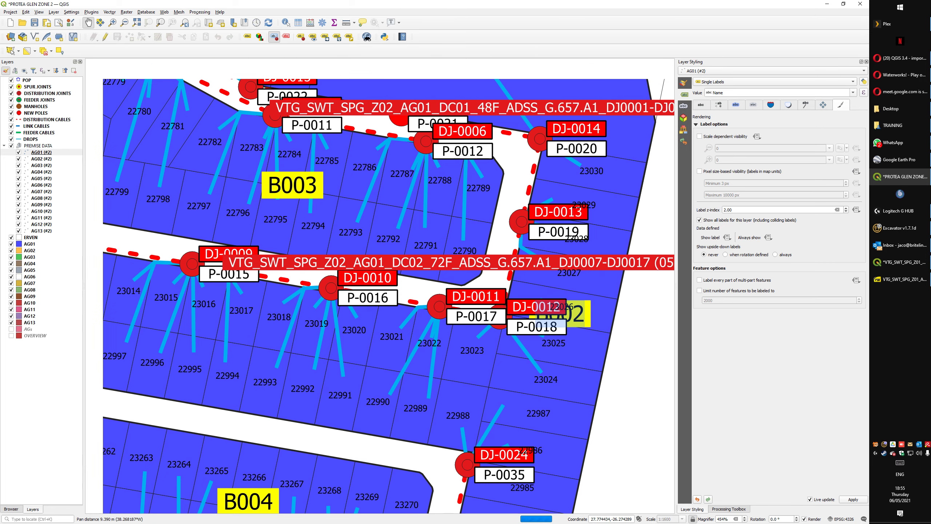
scroll(536, 382, "down", 2)
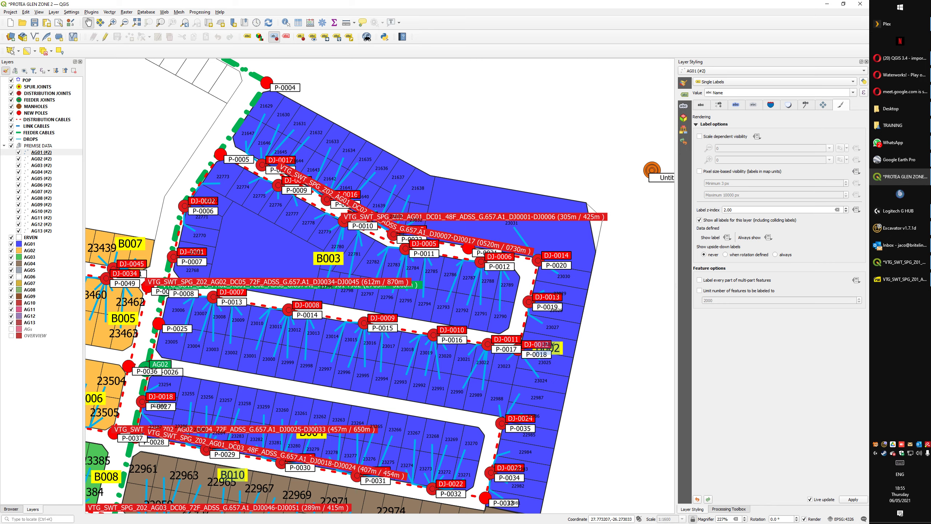
scroll(333, 205, "up", 2)
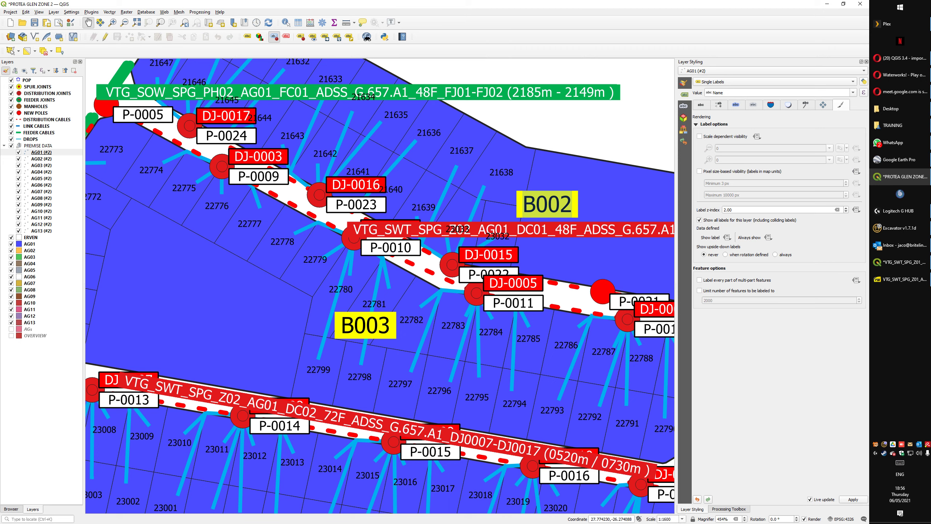
left_click(682, 519)
scroll(669, 492, "down", 1)
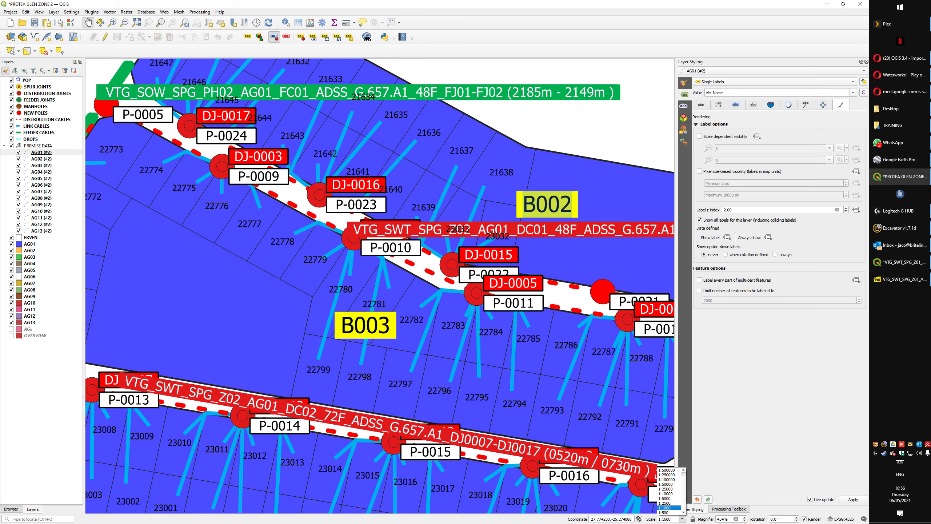
left_click(667, 508)
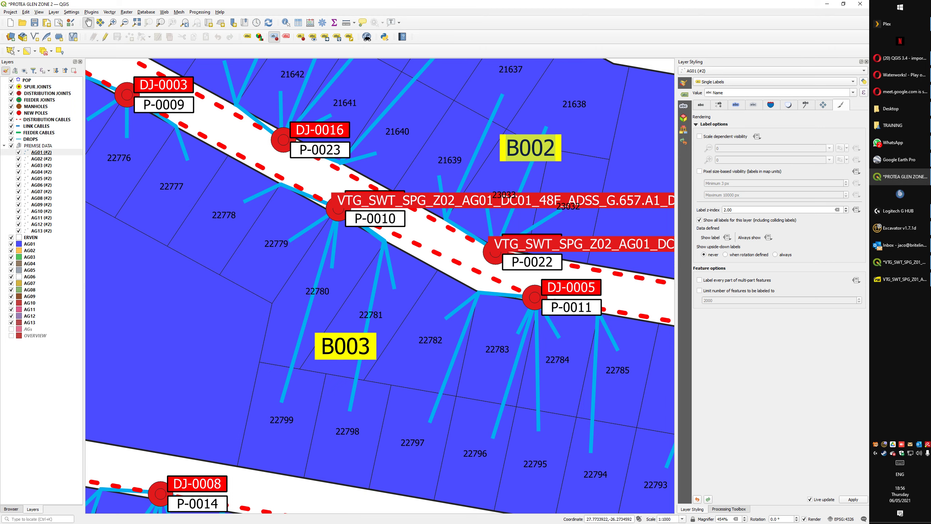
left_click(682, 519)
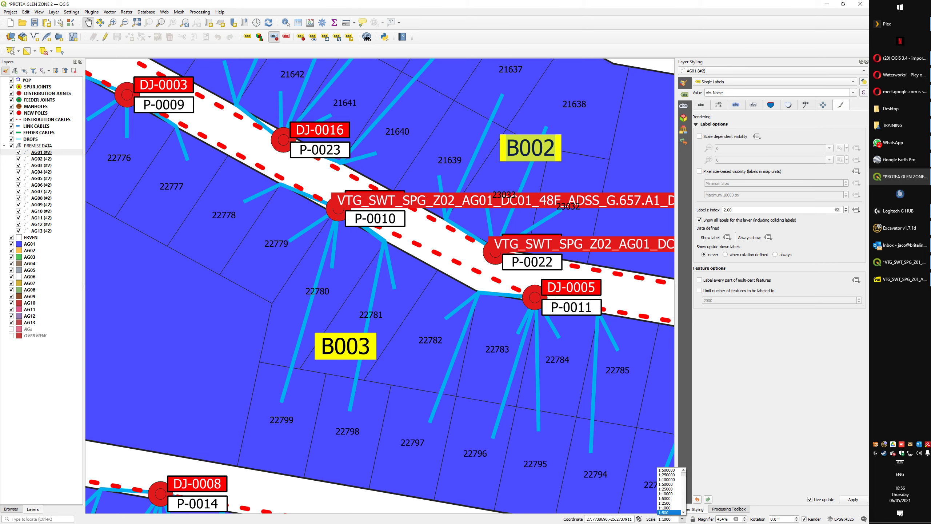
left_click(665, 512)
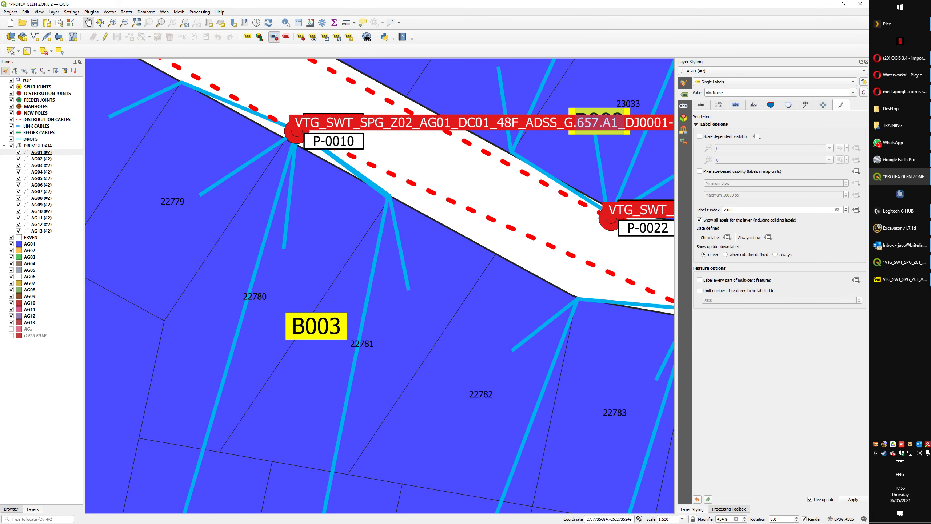
- Lock the canvas scale and reduce the magnification to 114% to inspect the AG01 labels
left_click(692, 519)
scroll(461, 303, "down", 1)
scroll(462, 303, "down", 1)
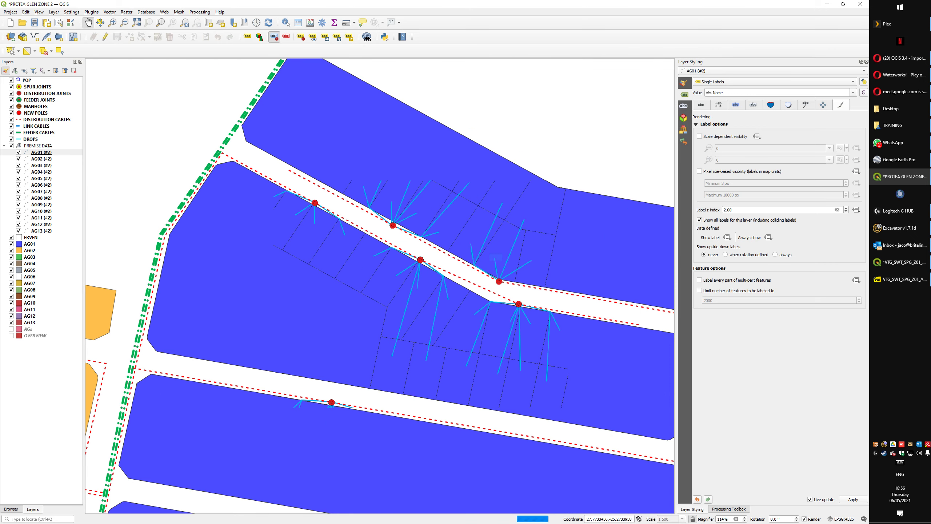
left_click_drag(462, 303, 461, 359)
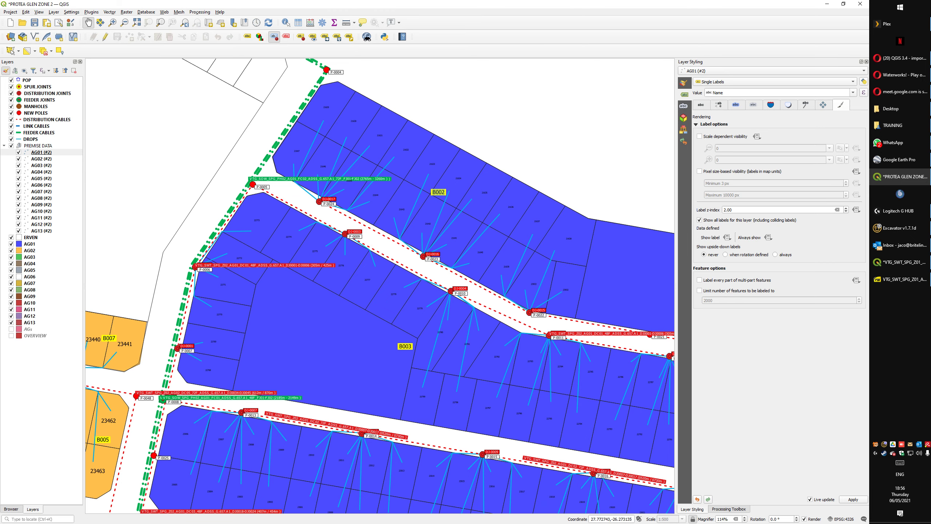
left_click_drag(549, 335, 329, 257)
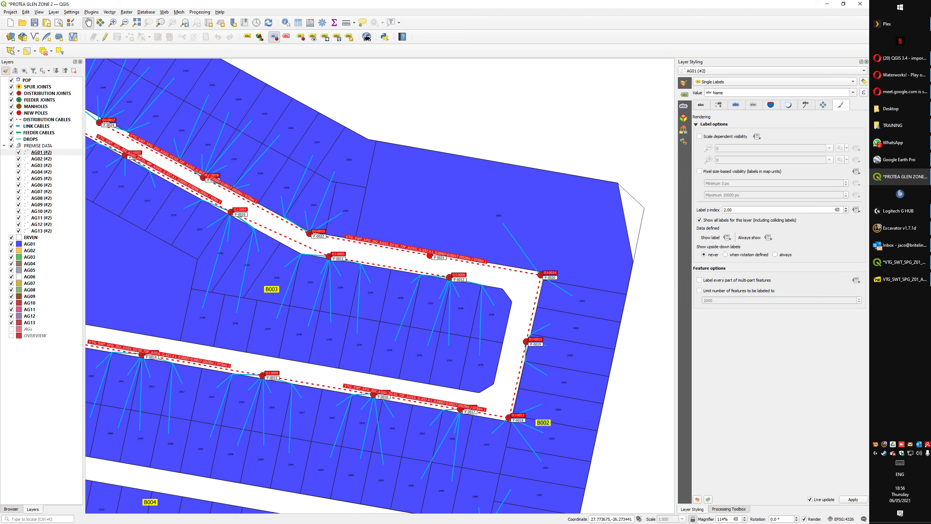
- Set the AG01 (#2) premise layer's label font size to 10 points and check the labels across the area
left_click(42, 153)
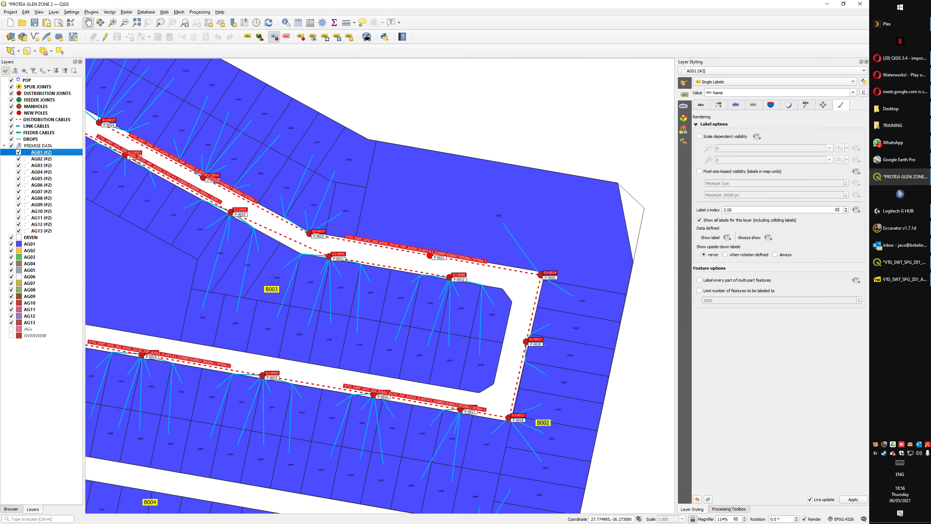
left_click(701, 104)
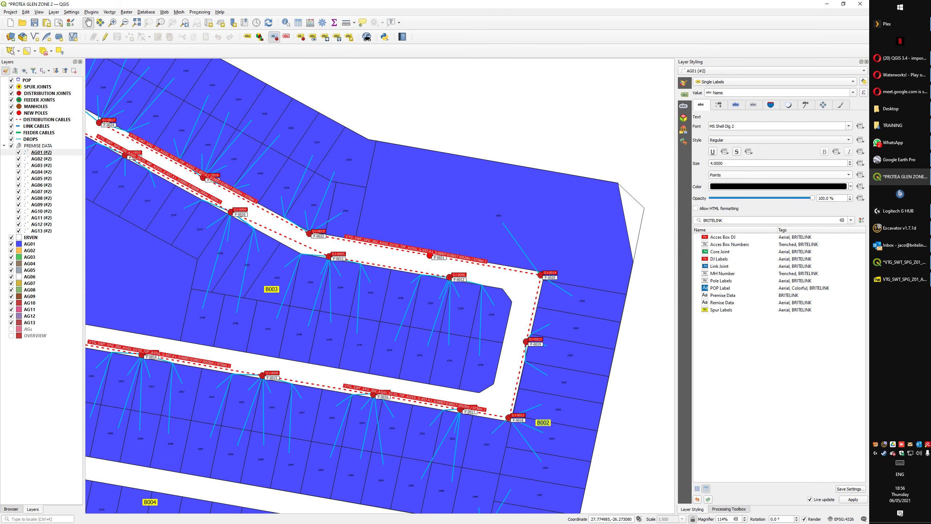
double_click(716, 163)
type("10")
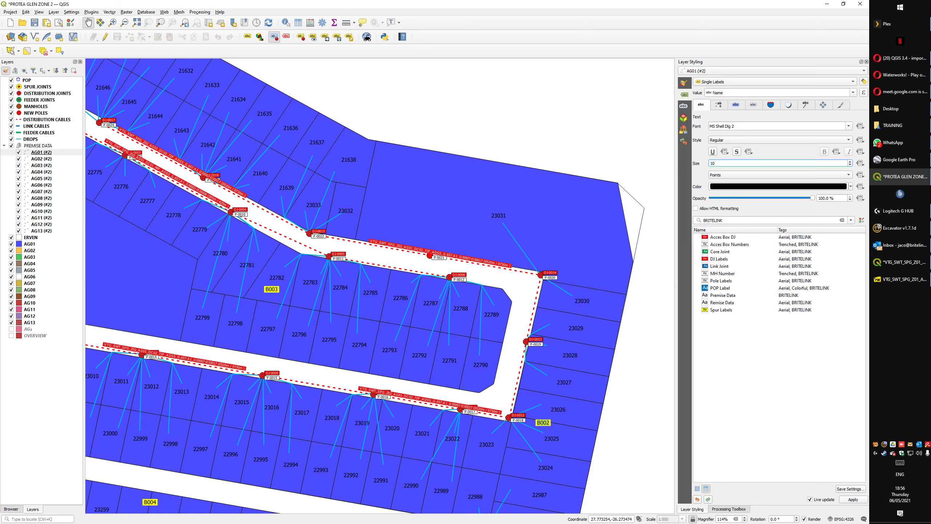
left_click_drag(289, 295, 400, 265)
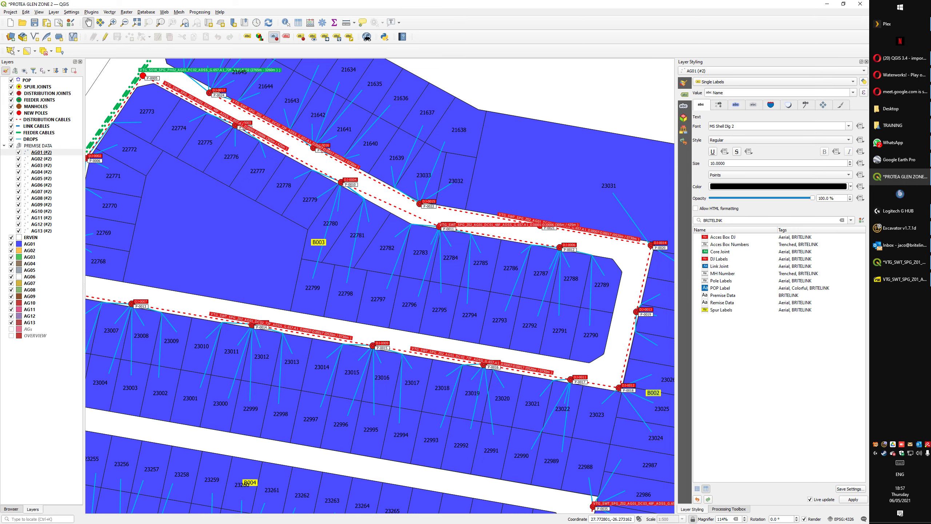
left_click_drag(247, 168, 290, 252)
scroll(290, 252, "down", 1)
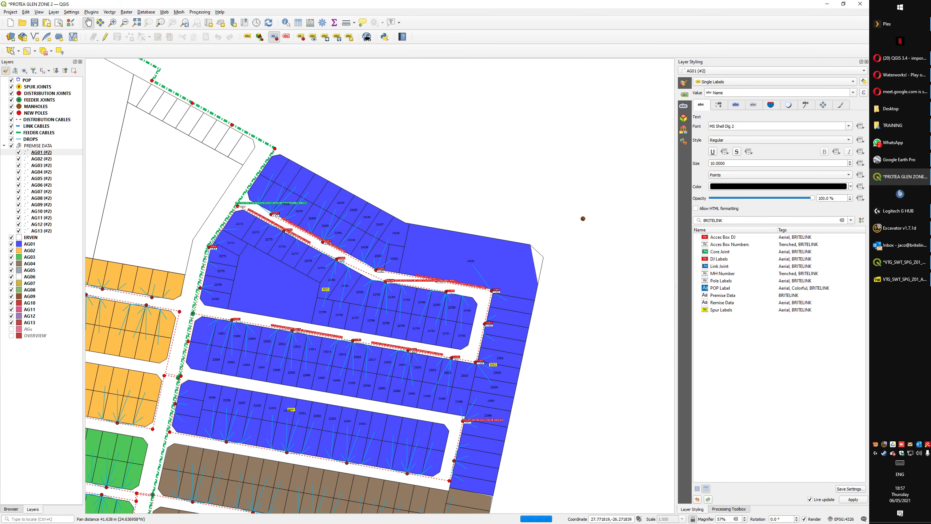
- Choose the specific template file QGIS LAYOUT TEMPLATE A3.REV02.qpt for a new print layout in the Layout Manager
left_click(58, 23)
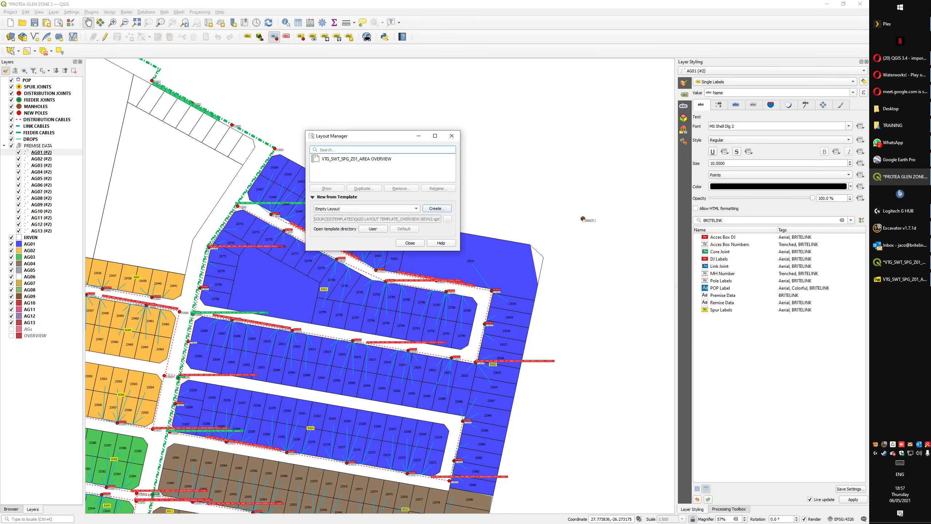
left_click(366, 209)
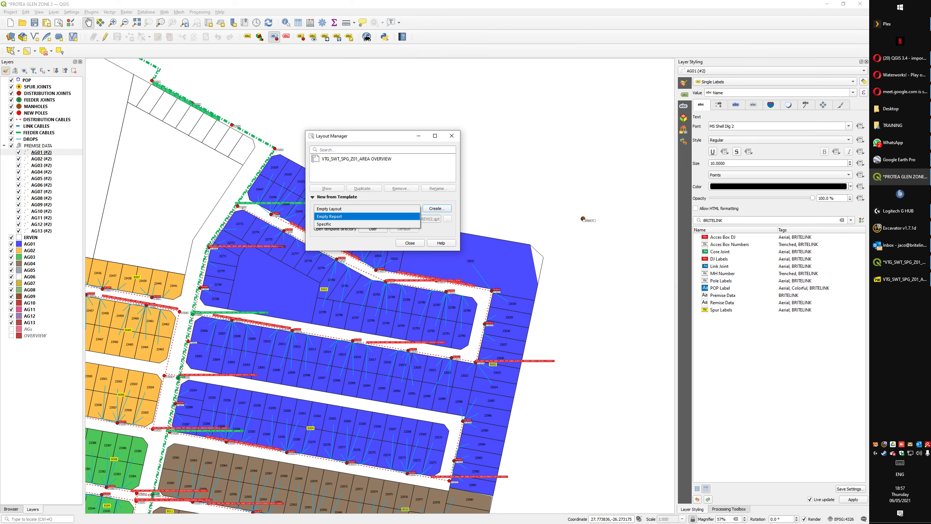
left_click(366, 224)
left_click(448, 219)
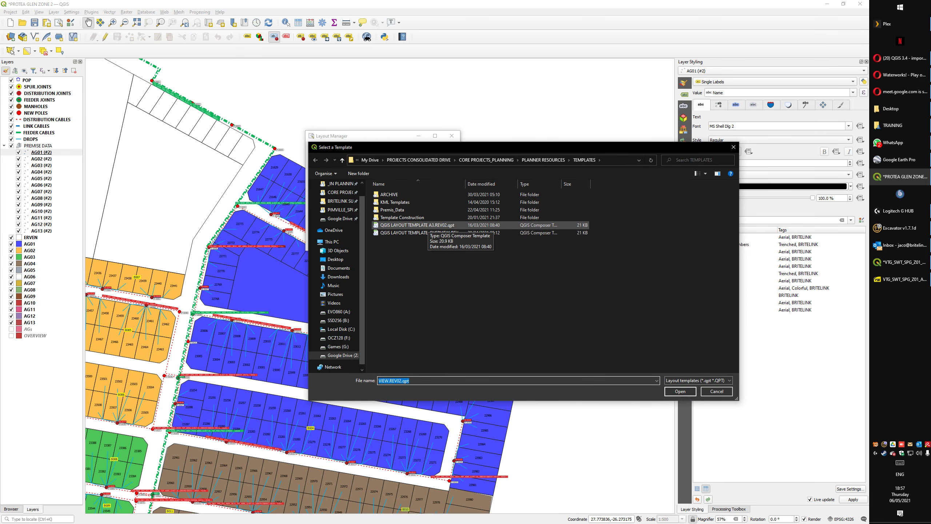
left_click(428, 225)
key("Return")
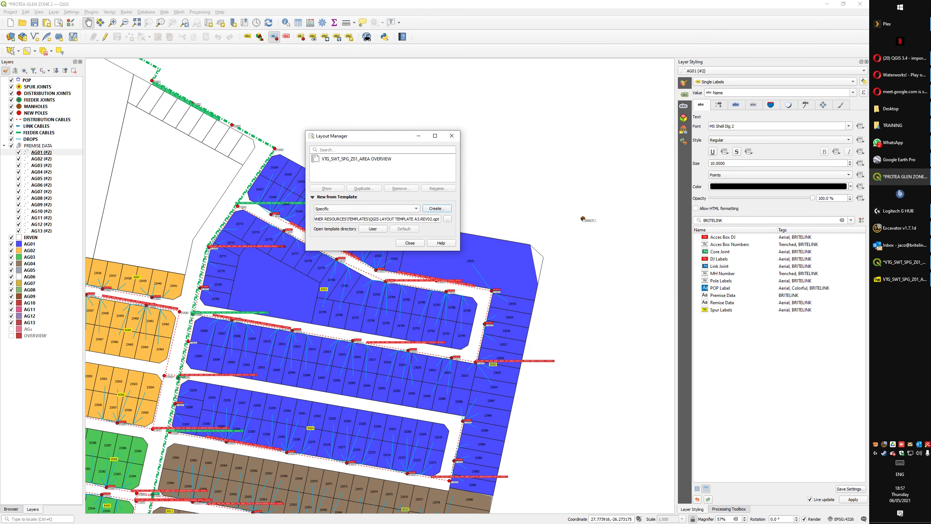
- Create the print layout from the template with the title VTG_SWT_SPG_Z02_AG01 BLOCK PLANNING
left_click(436, 208)
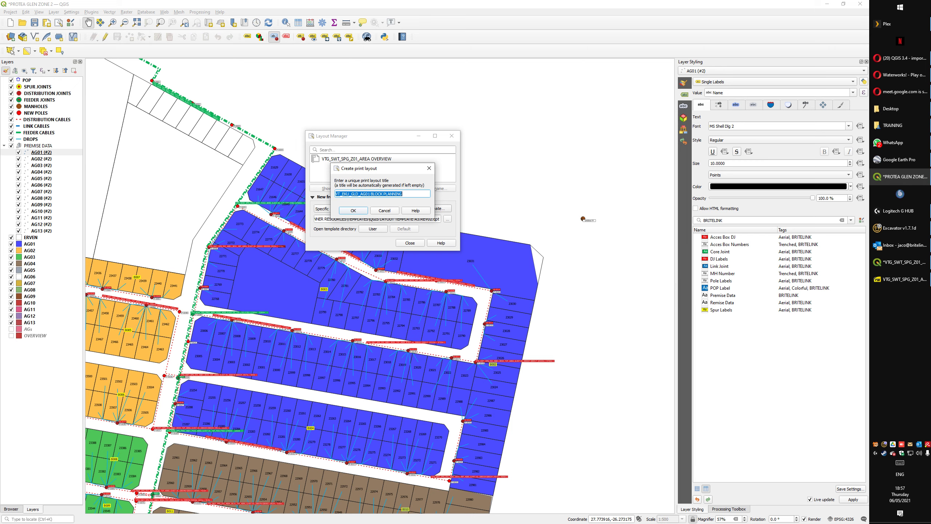
left_click(360, 194)
left_click_drag(371, 193, 363, 193)
left_click(360, 193)
triple_click(336, 193)
left_click(339, 194)
left_click_drag(342, 193, 359, 193)
type("G_SWT_SPG_Z02")
key("Return")
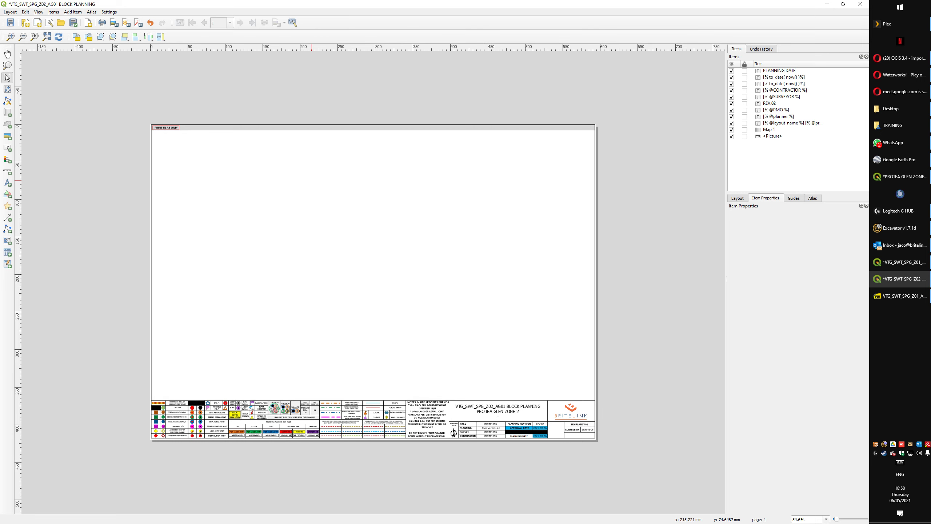
- Select Map 1, turn on the atlas preview and set the atlas coverage layer to AG01
left_click(769, 129)
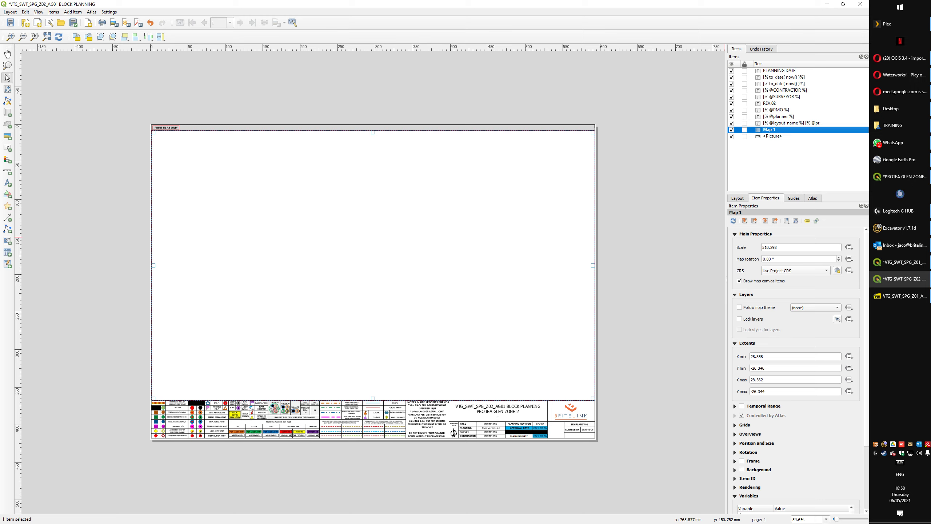
left_click(293, 22)
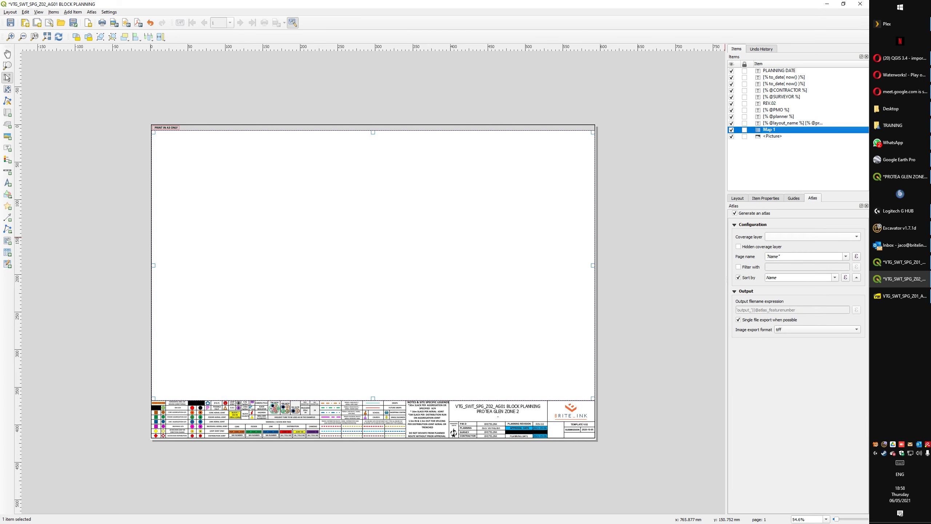
left_click(812, 237)
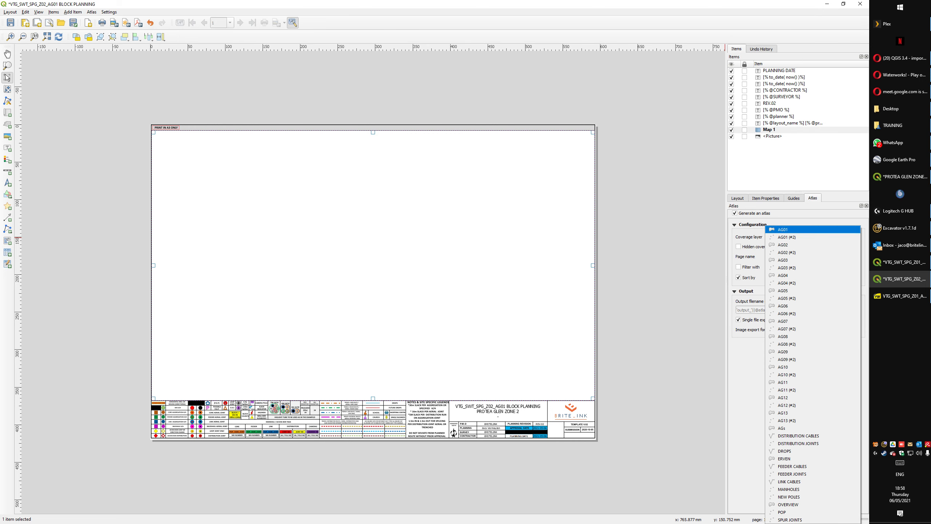
key("Escape")
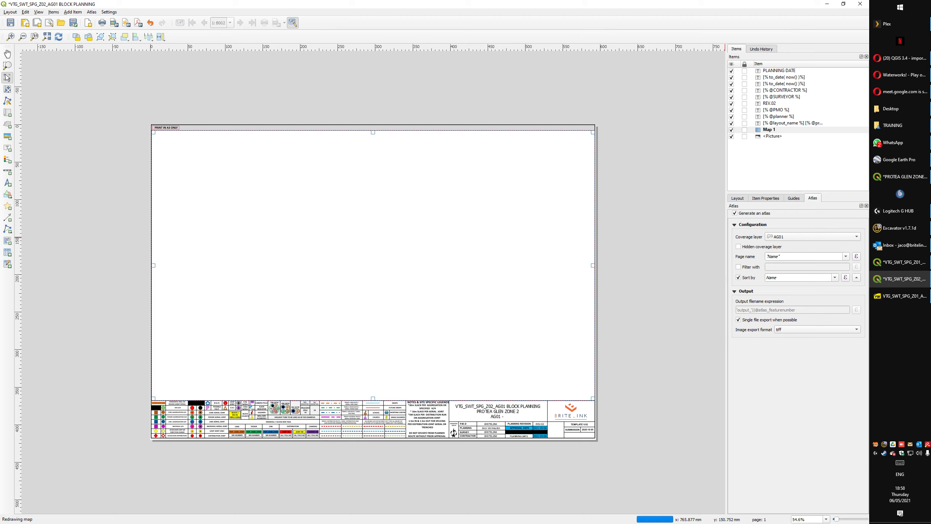